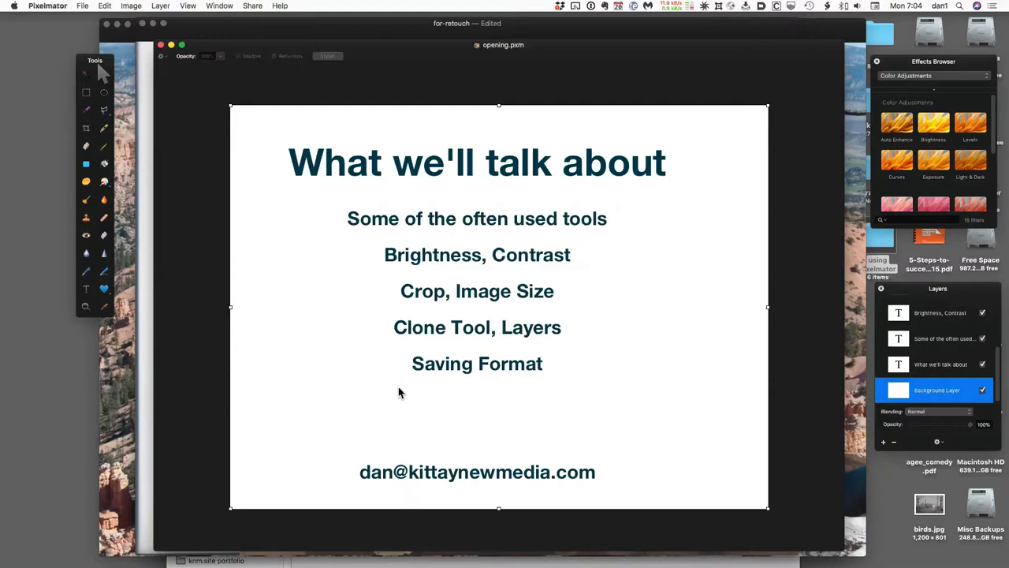
Close the opening.pxm and for-retouch documents so the bryce photo is in front
key(super+w)
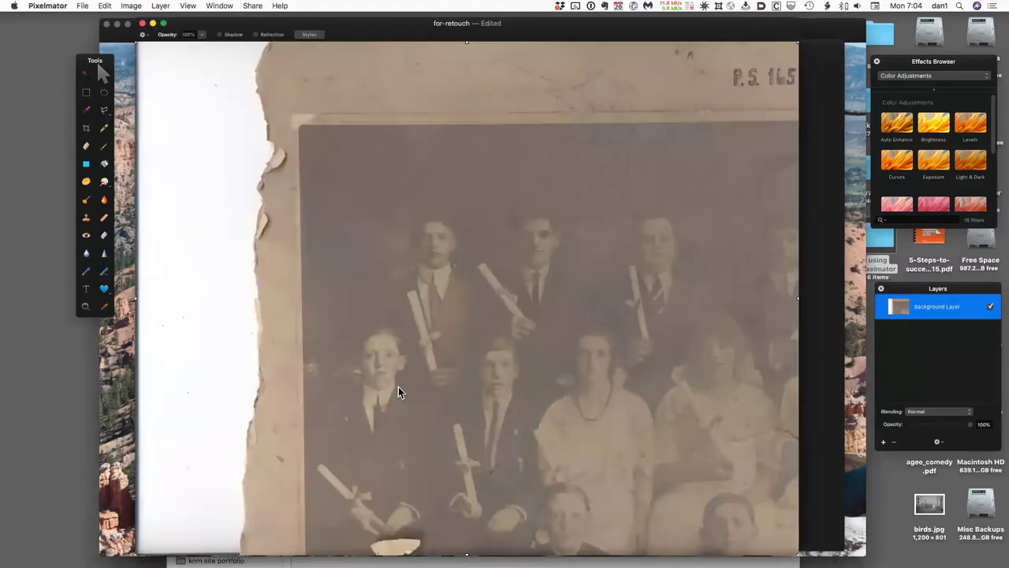
key(super+w)
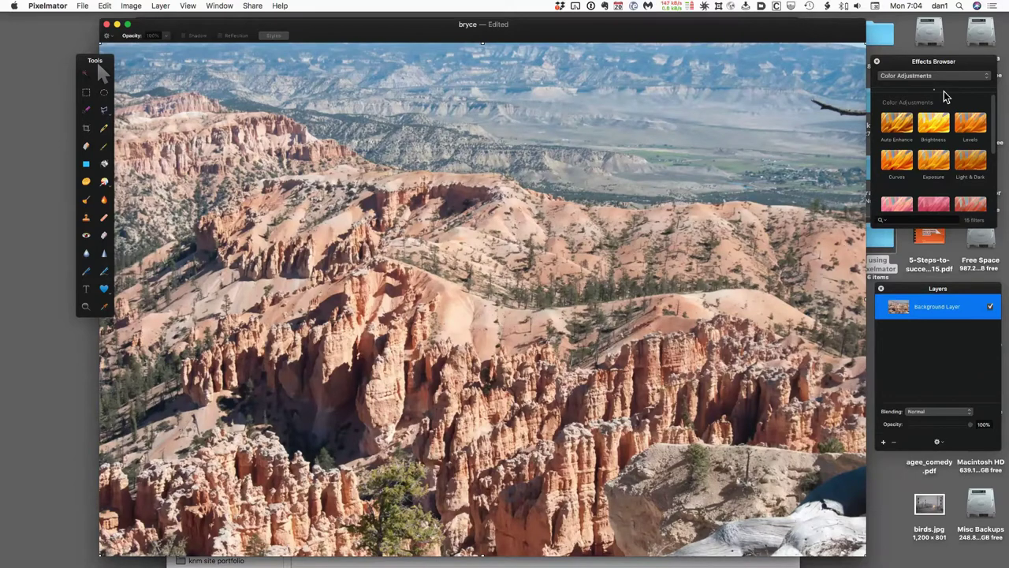
scroll(933, 125, down, 1)
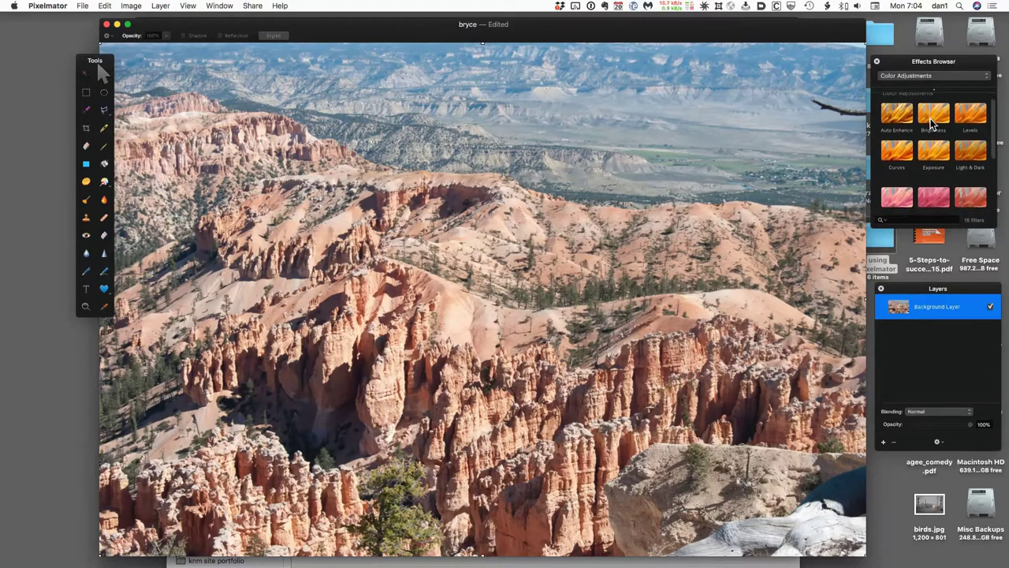
scroll(931, 123, down, 2)
scroll(931, 120, down, 2)
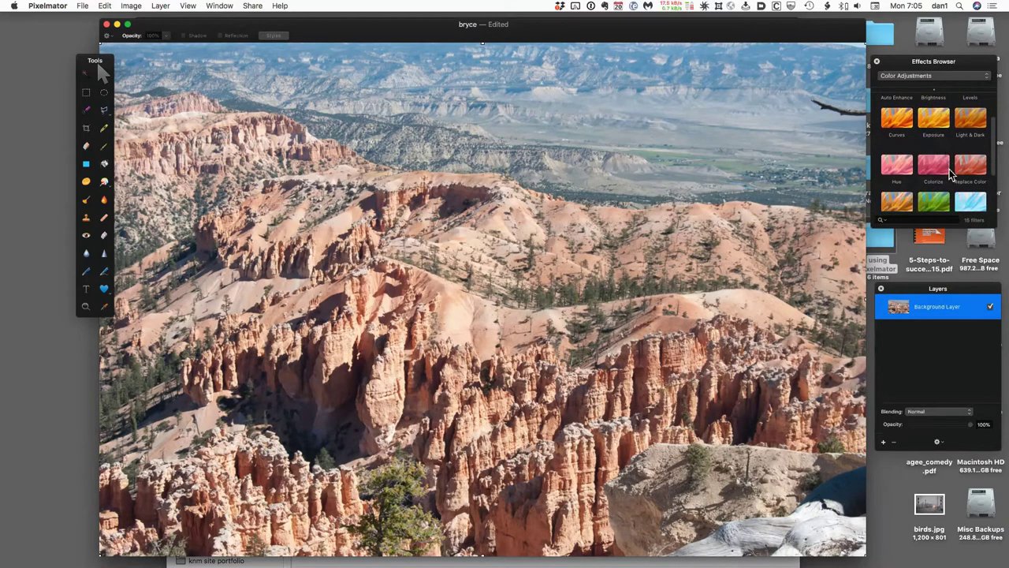
scroll(941, 144, down, 1)
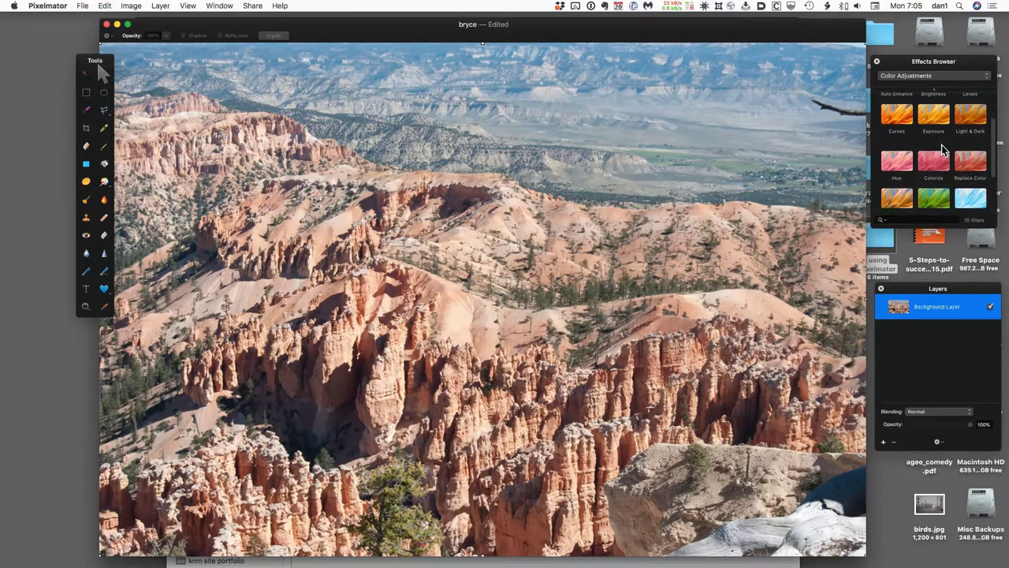
click(900, 165)
double_click(899, 165)
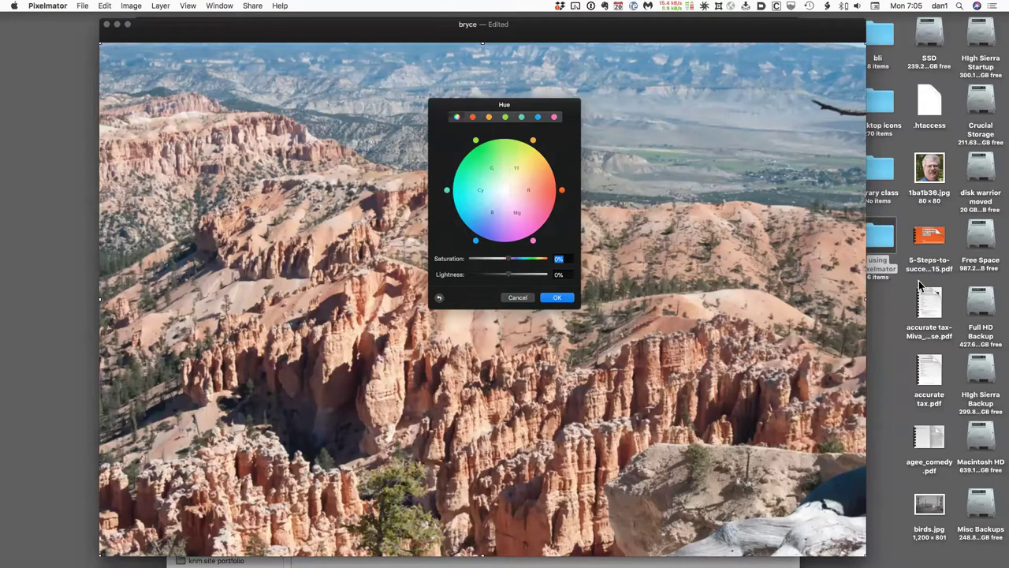
click(516, 298)
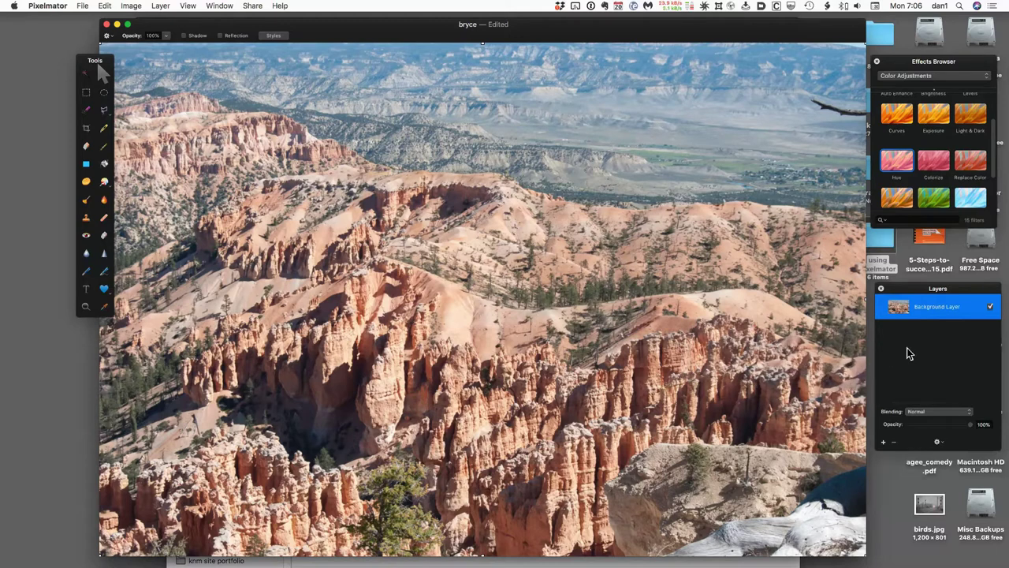
Duplicate the Background Layer of the bryce photo, toggle the original's visibility to check it, and leave the copy selected
right_click(948, 312)
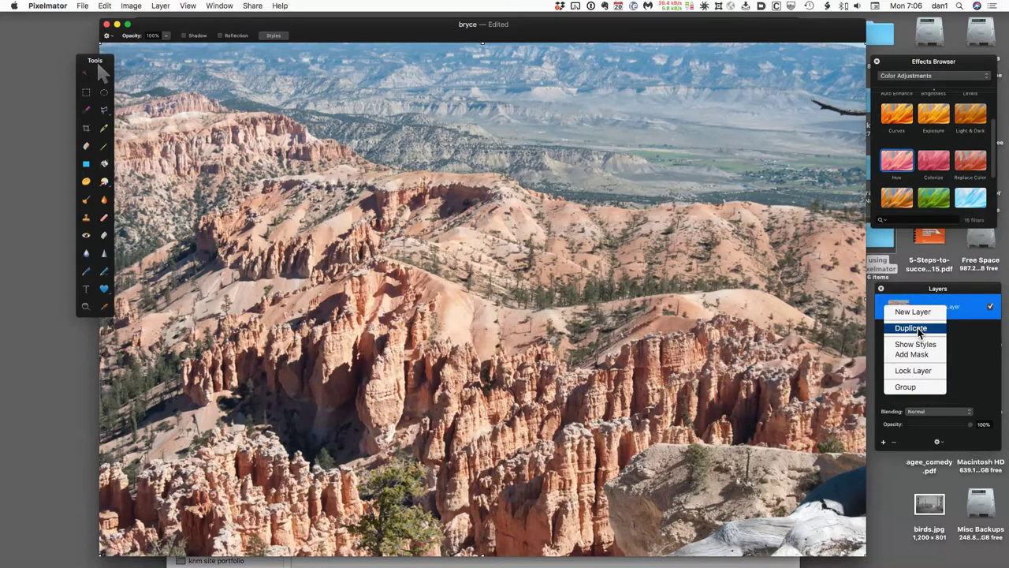
click(918, 331)
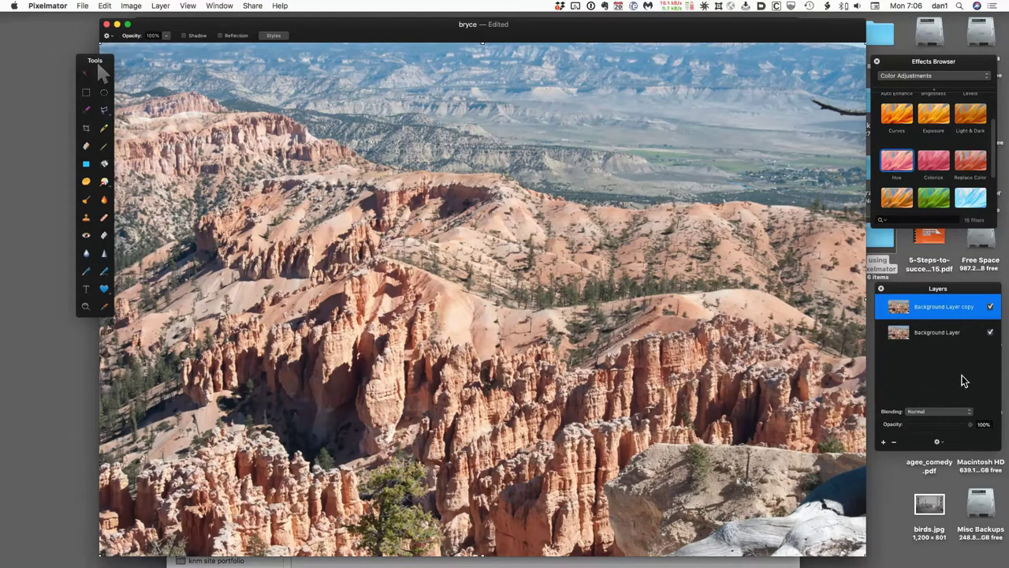
click(991, 332)
click(991, 333)
click(990, 333)
click(990, 332)
click(933, 334)
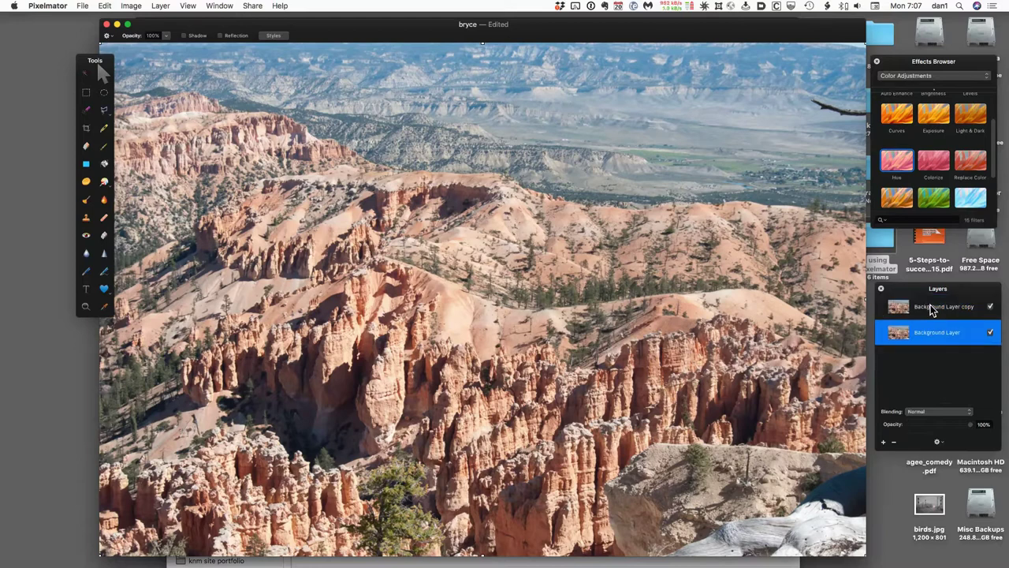
click(931, 309)
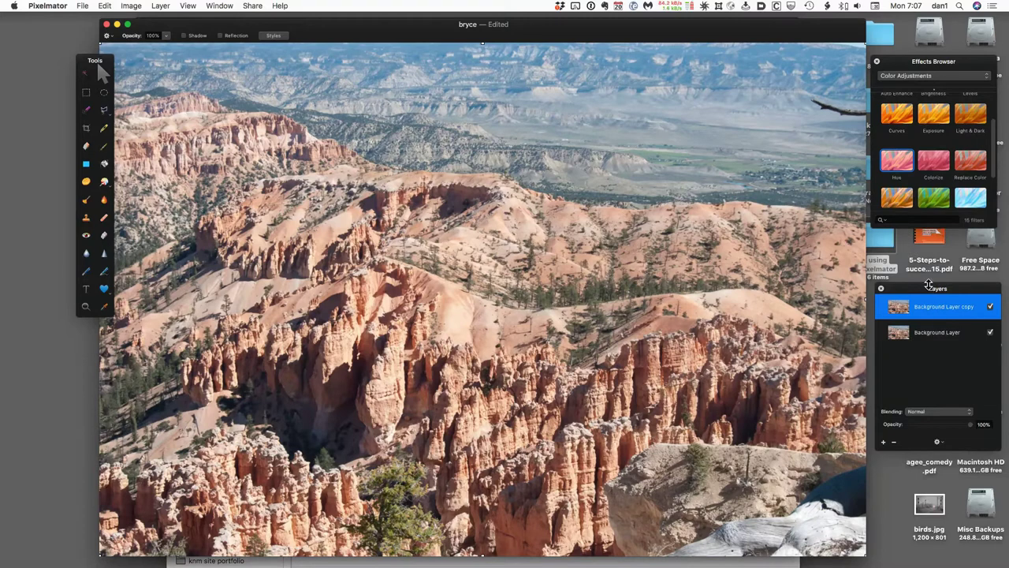
Apply a Hue adjustment with Saturation at 16% to the Background Layer copy and compare it with the original
double_click(896, 162)
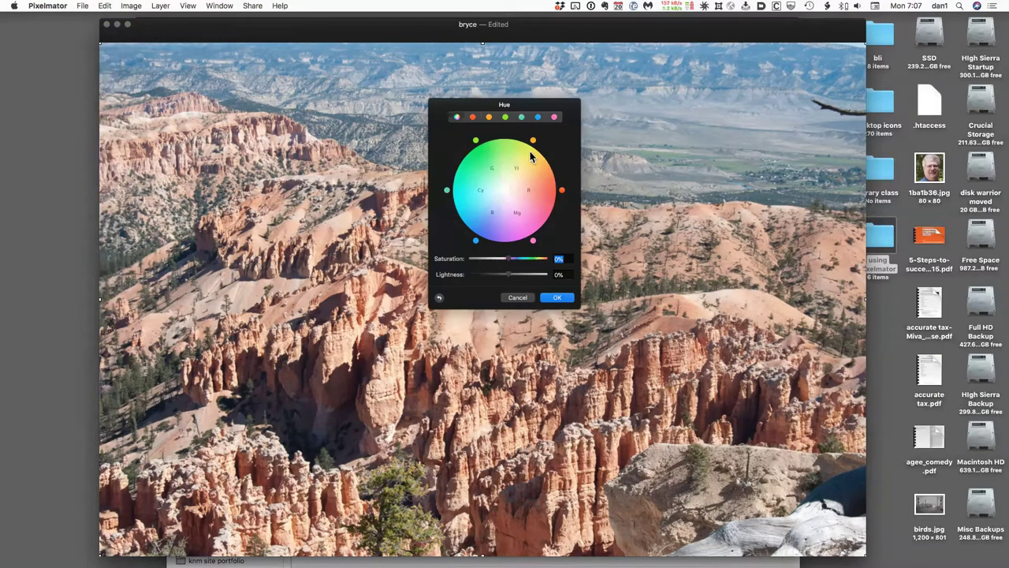
drag(519, 109, 708, 95)
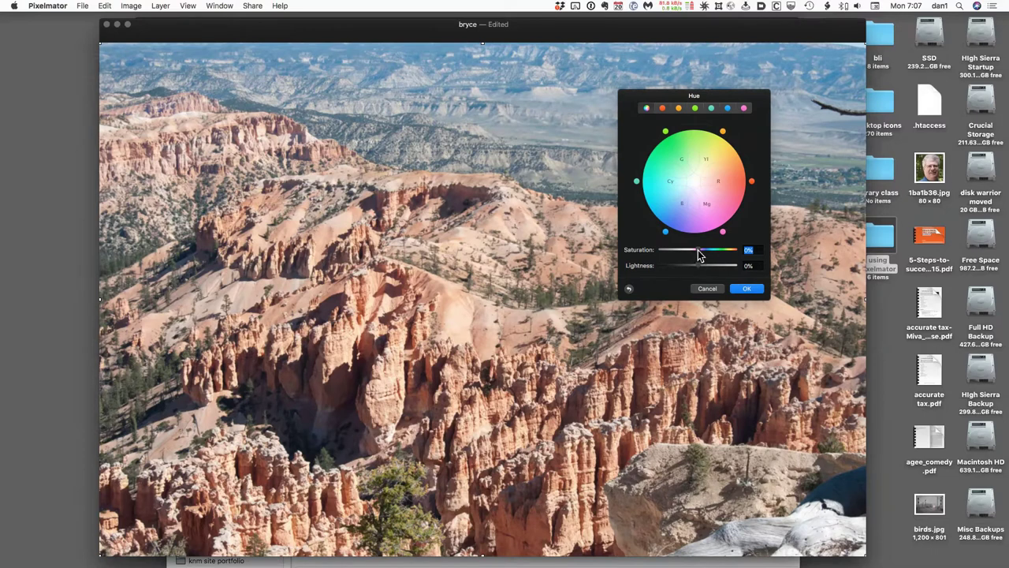
drag(698, 255, 713, 256)
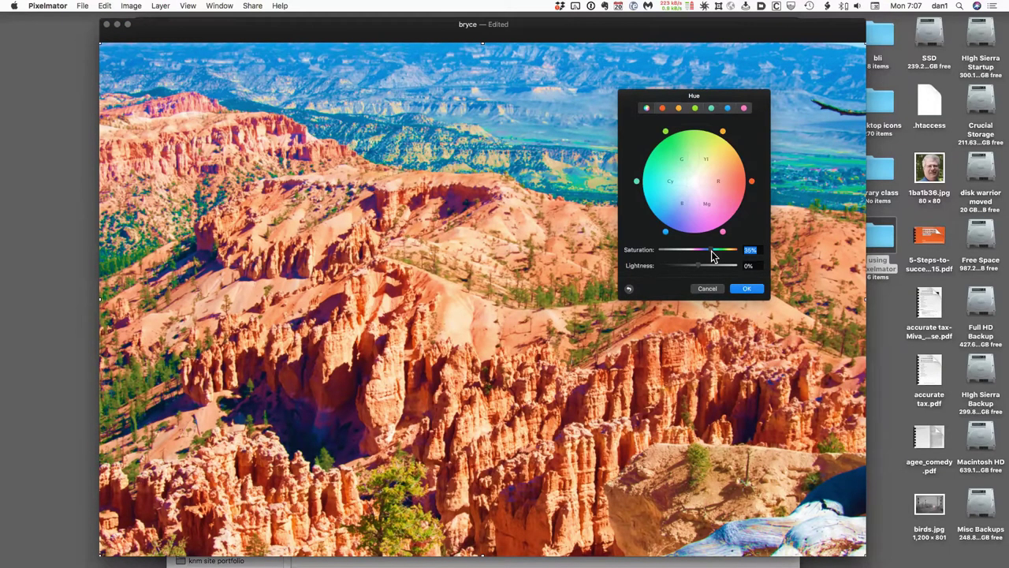
drag(712, 255, 663, 257)
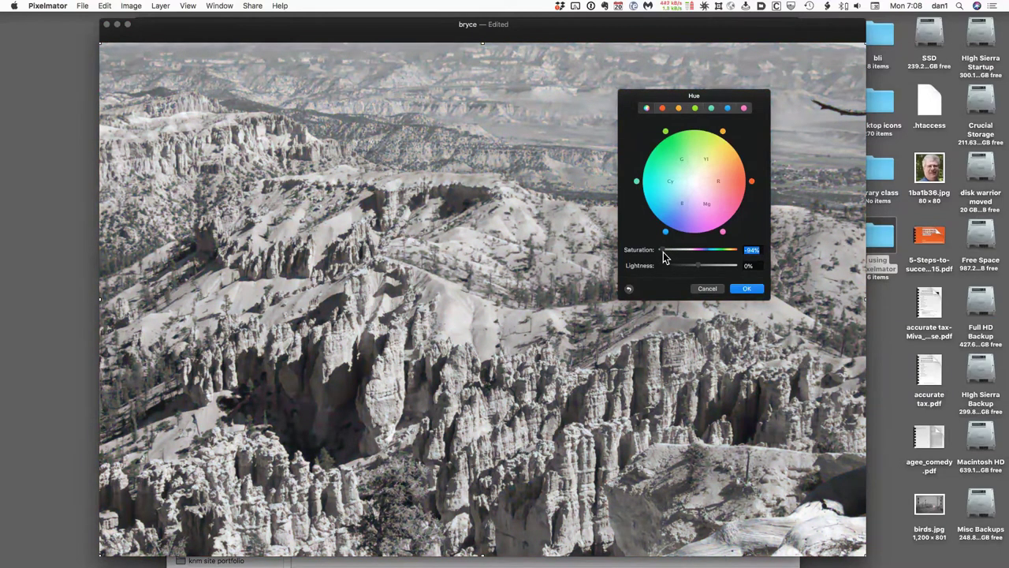
drag(663, 255, 705, 254)
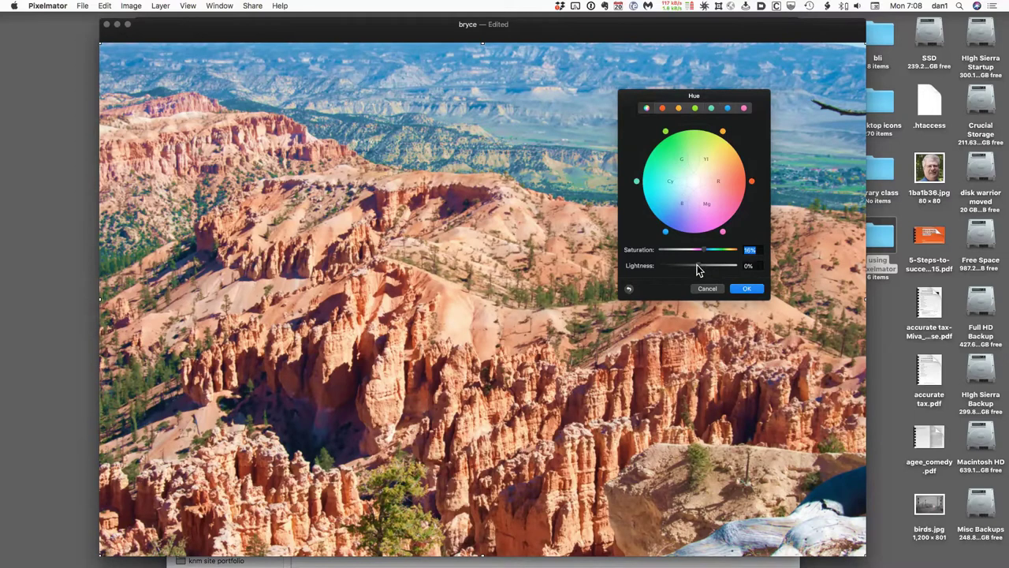
mouse_move(699, 270)
mouse_down()
mouse_move(708, 269)
mouse_move(700, 272)
mouse_up()
click(749, 289)
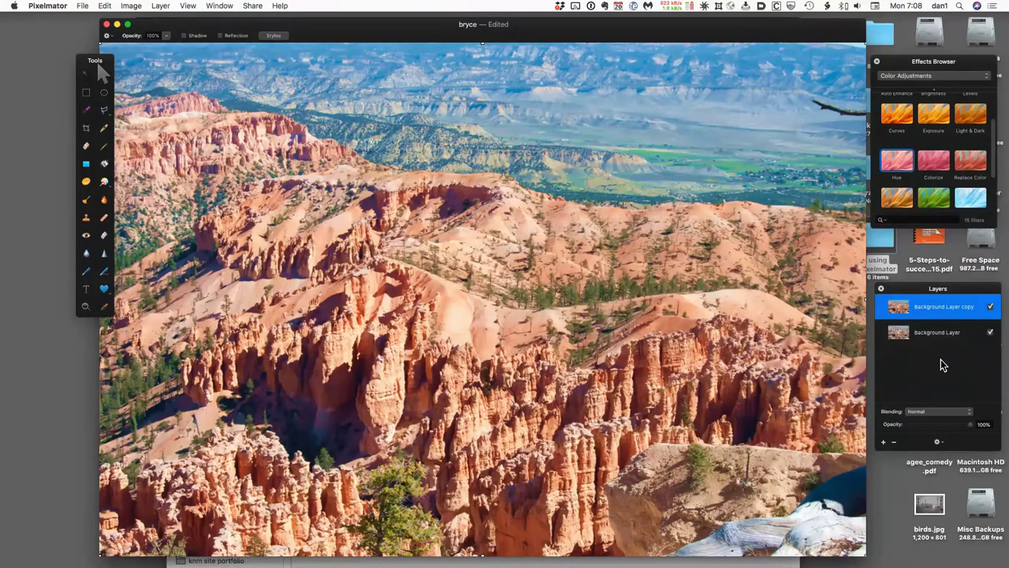
click(991, 307)
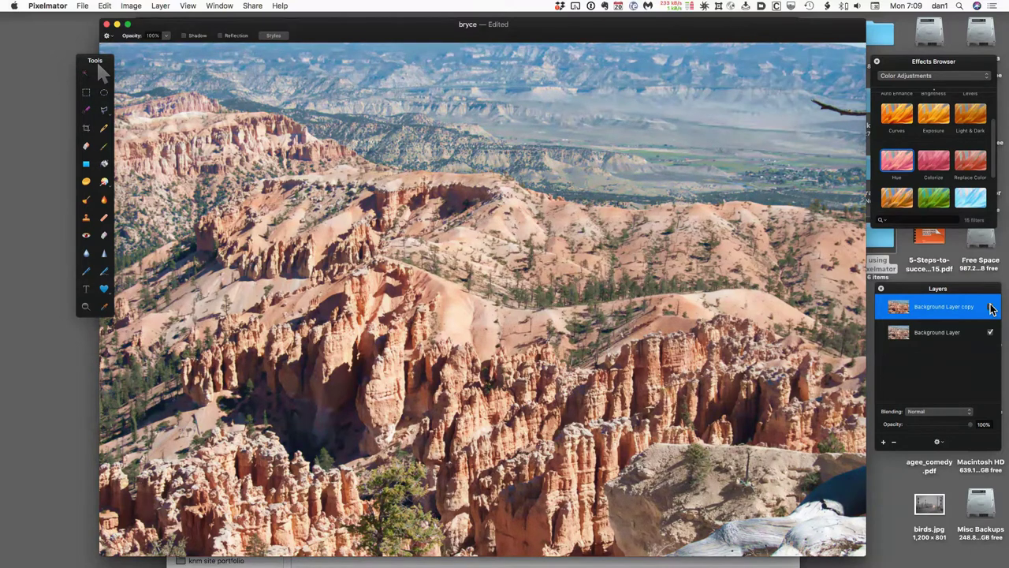
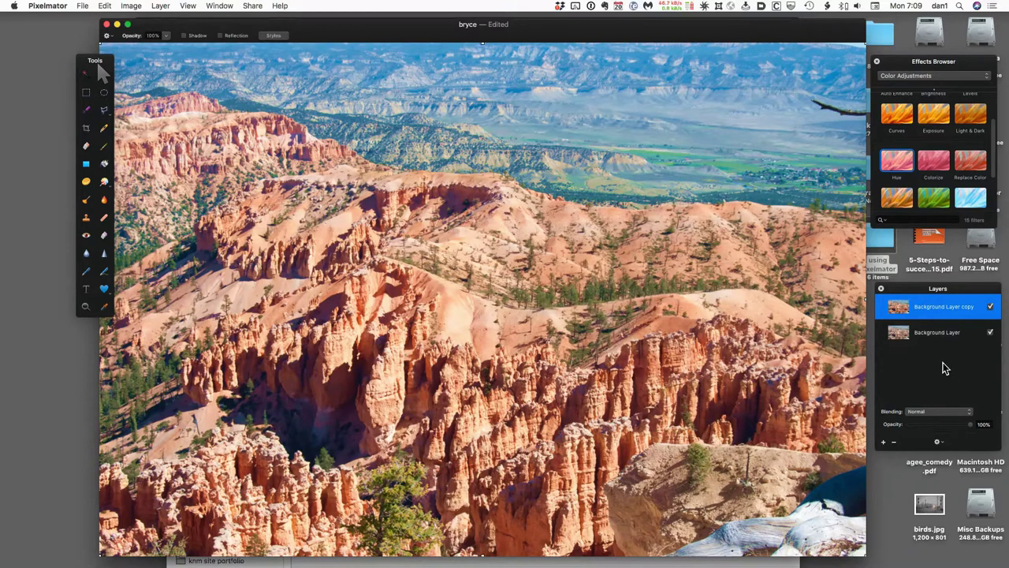
Duplicate the Background Layer copy and apply the Invert effect to the new duplicate
right_click(931, 304)
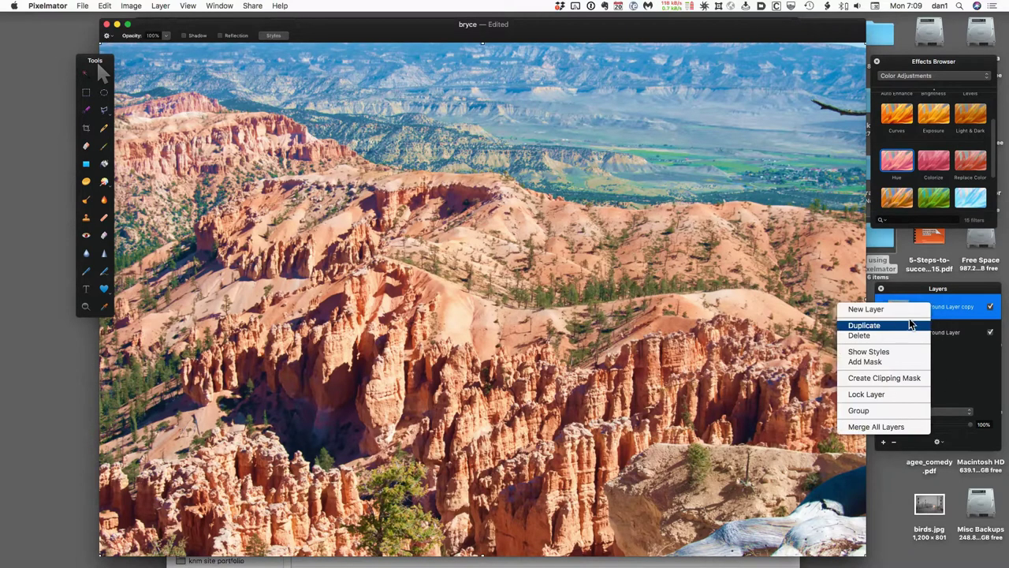
click(911, 325)
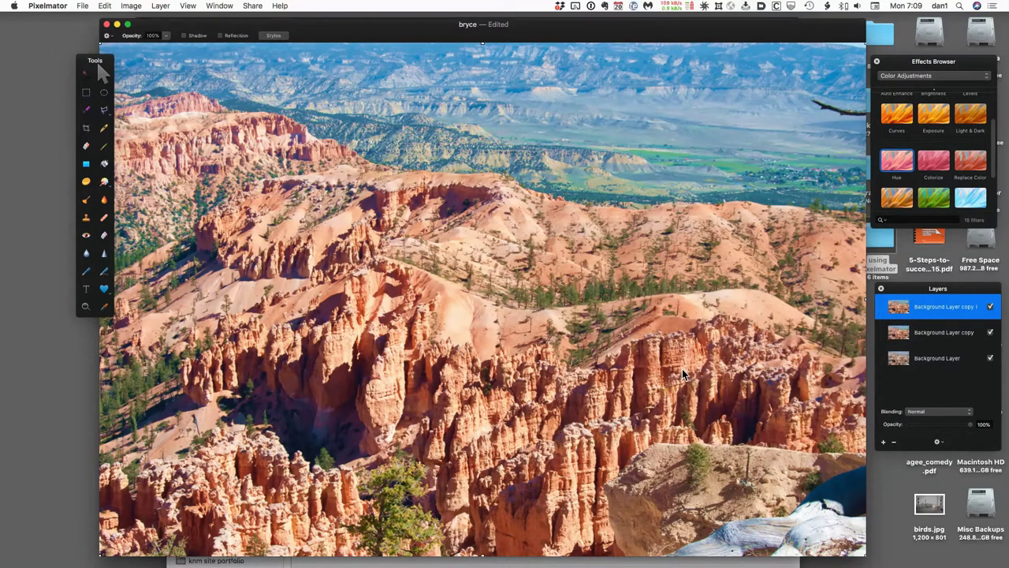
scroll(912, 167, down, 1)
scroll(912, 168, down, 1)
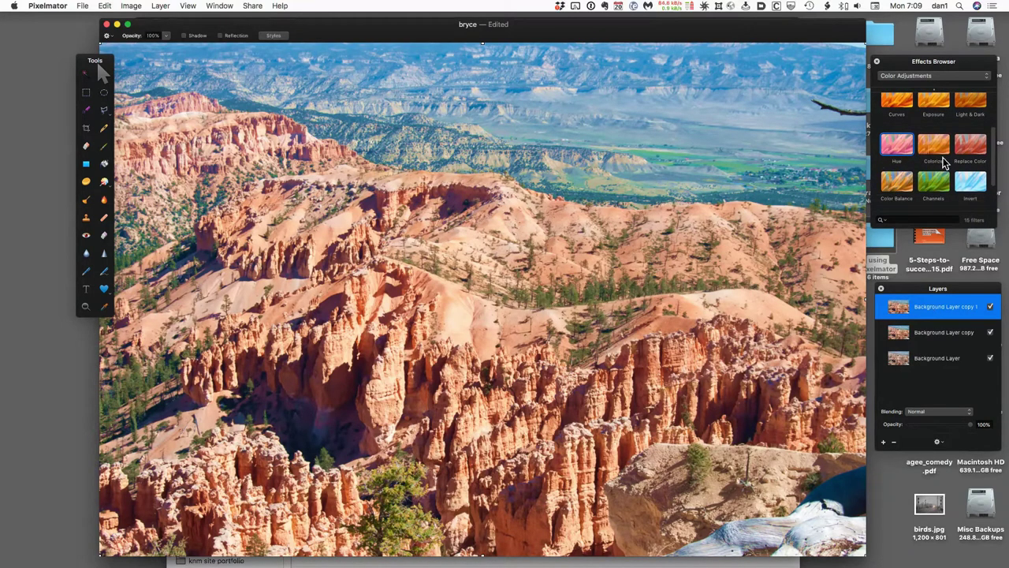
click(976, 186)
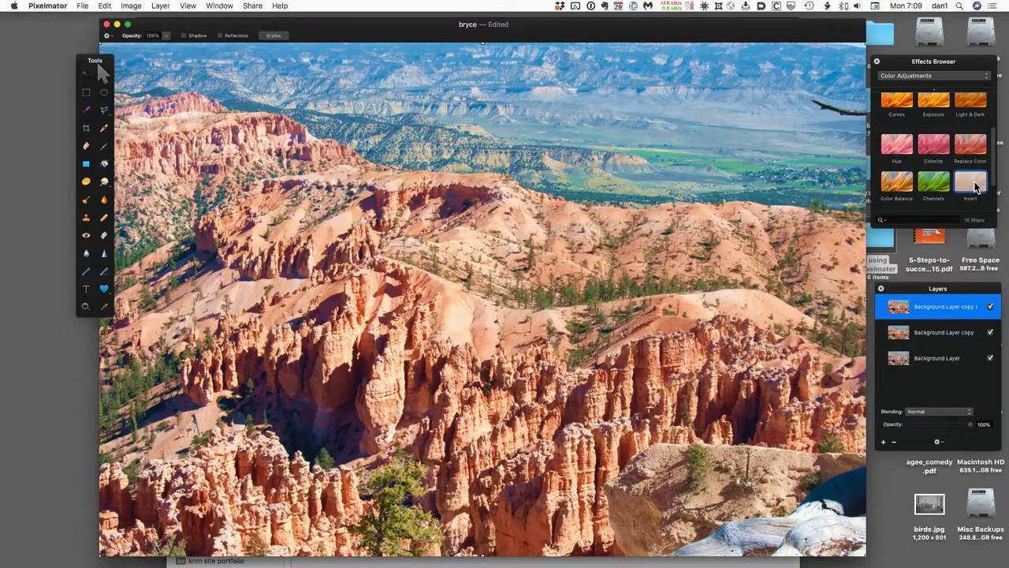
double_click(975, 186)
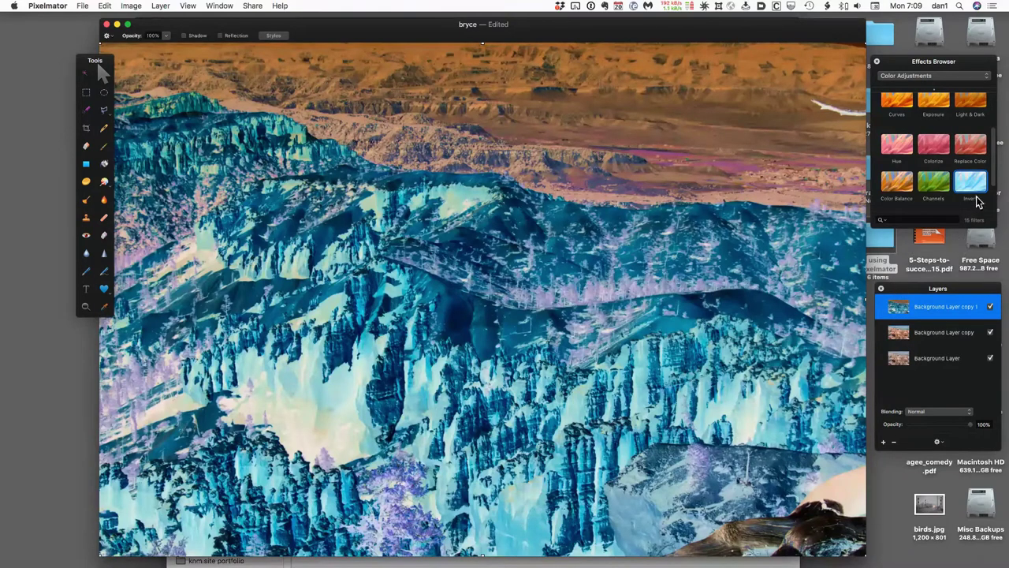
Toggle the inverted layer's visibility to compare it with the layers below, and delete the inverted layer
click(991, 307)
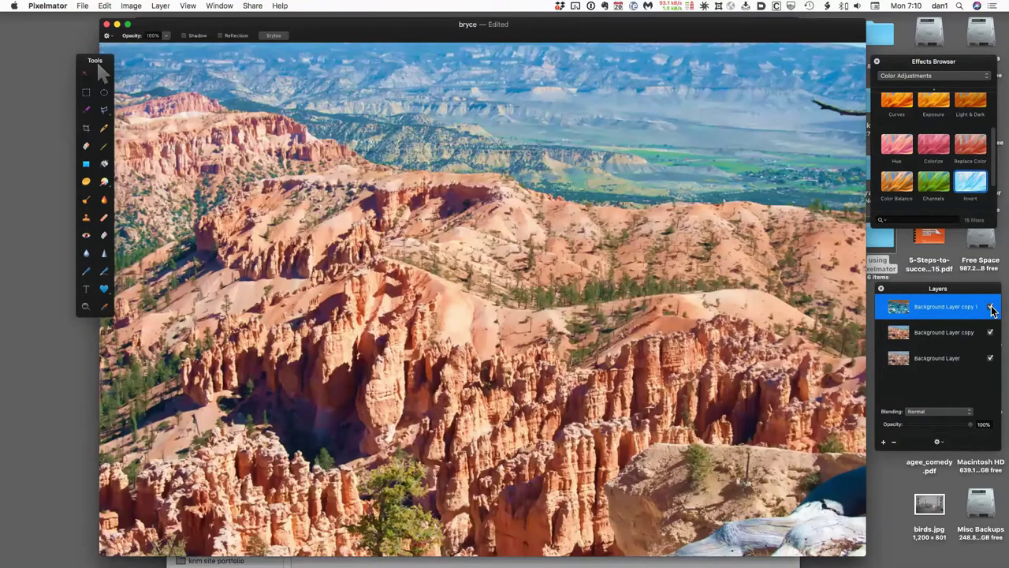
click(990, 308)
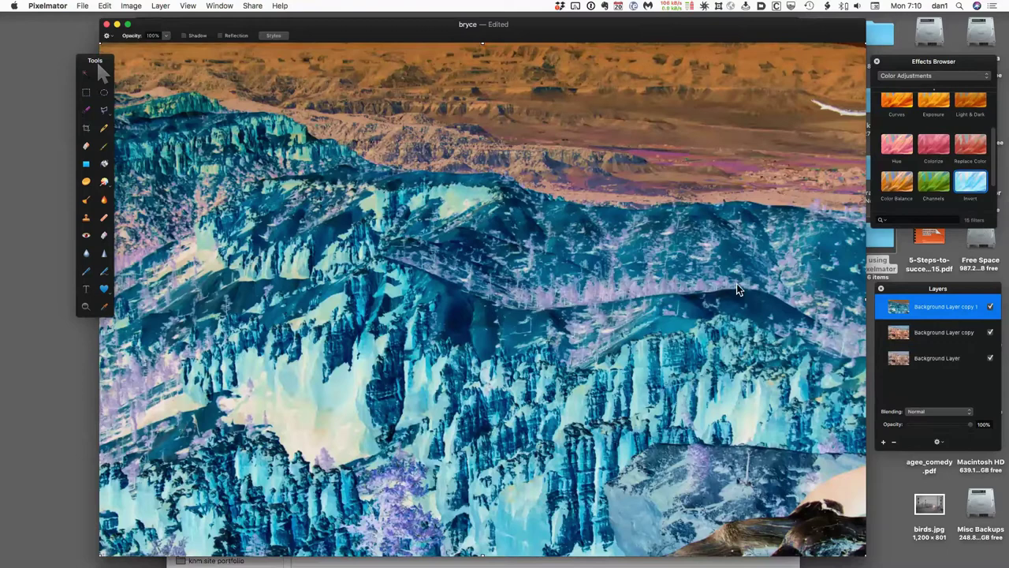
click(990, 308)
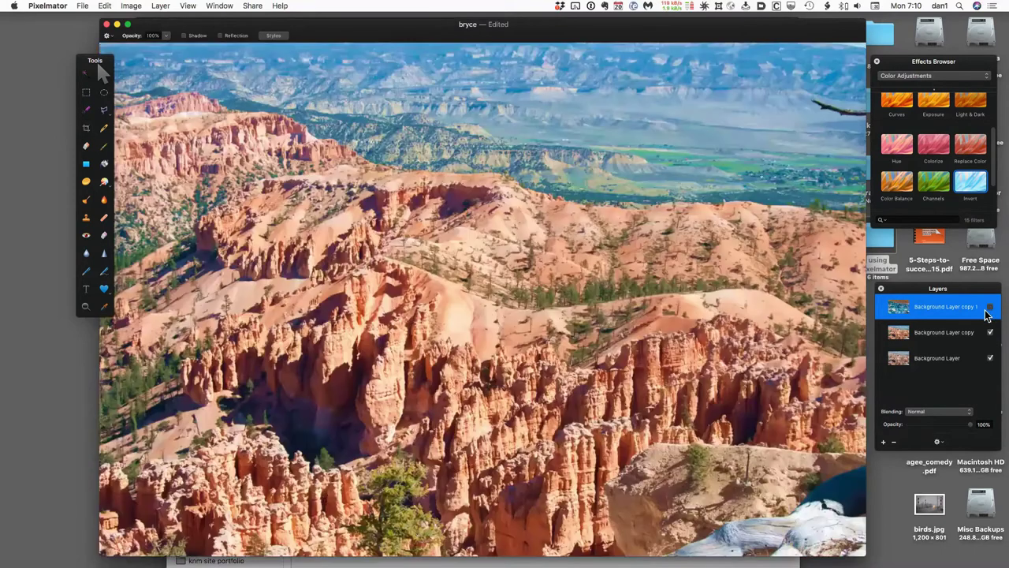
right_click(928, 304)
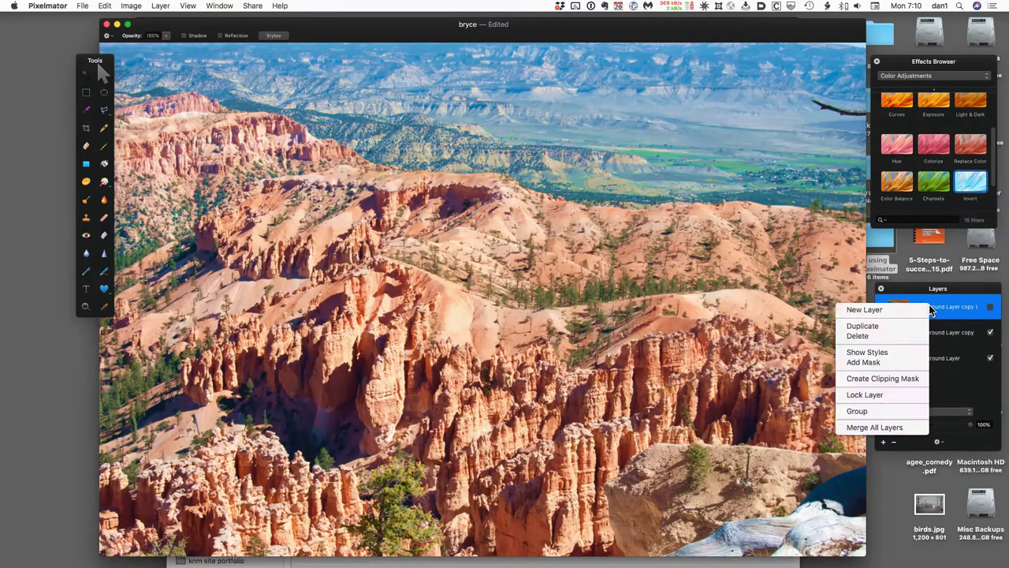
click(872, 337)
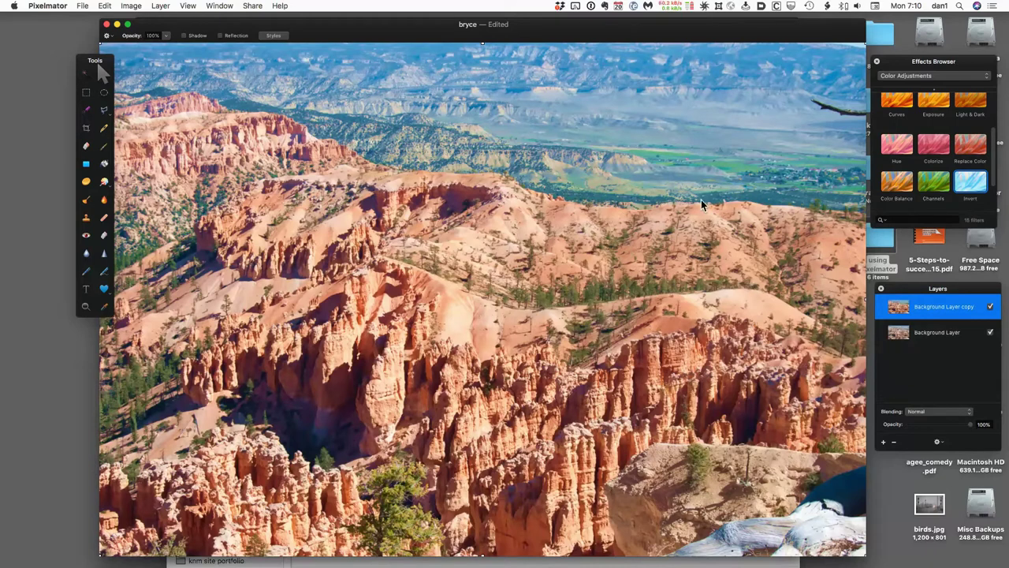
Use the Clone Stamp to cover the dark branch at the photo's upper right edge with nearby background
click(86, 221)
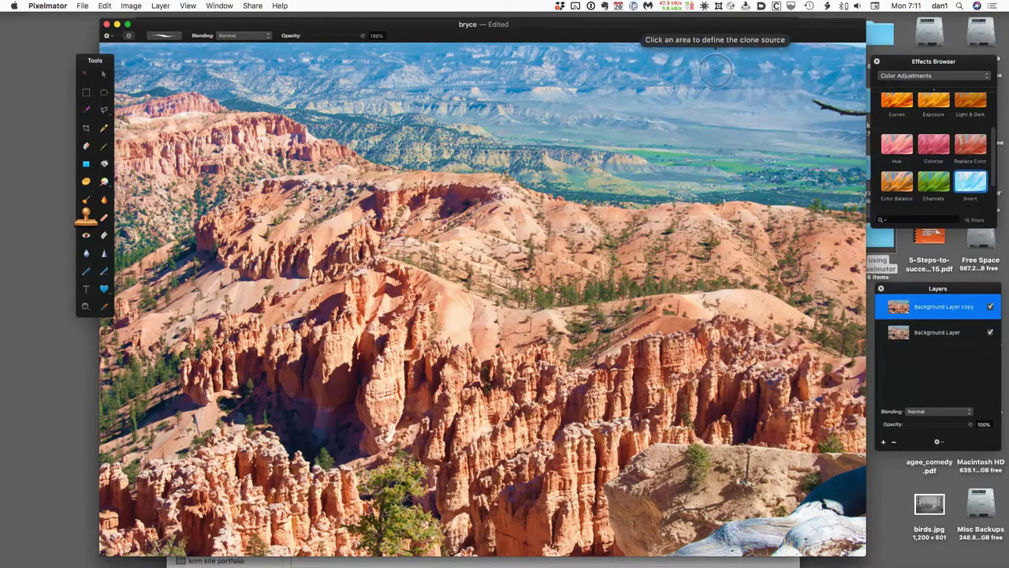
alt+click(816, 115)
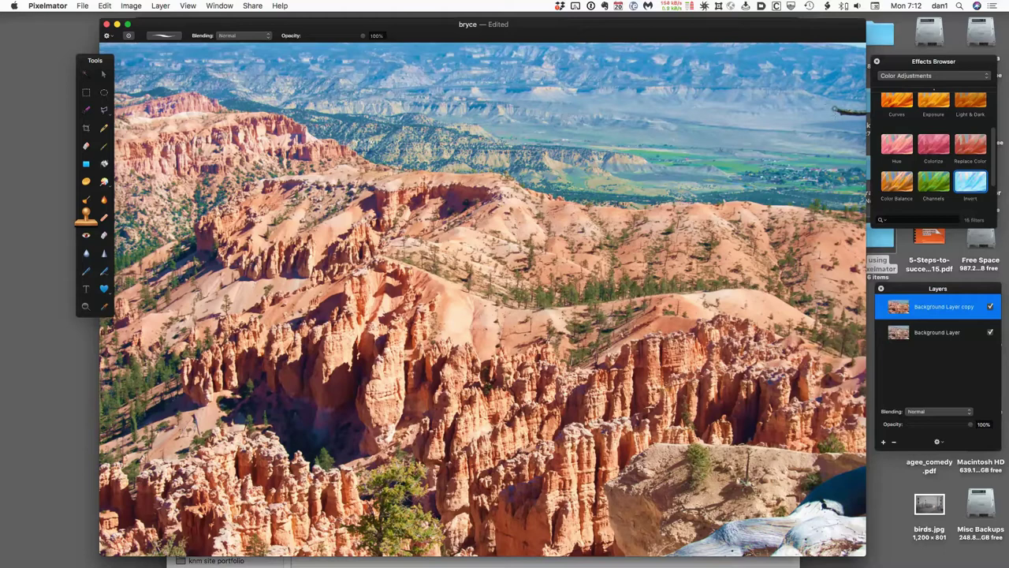
alt+click(837, 117)
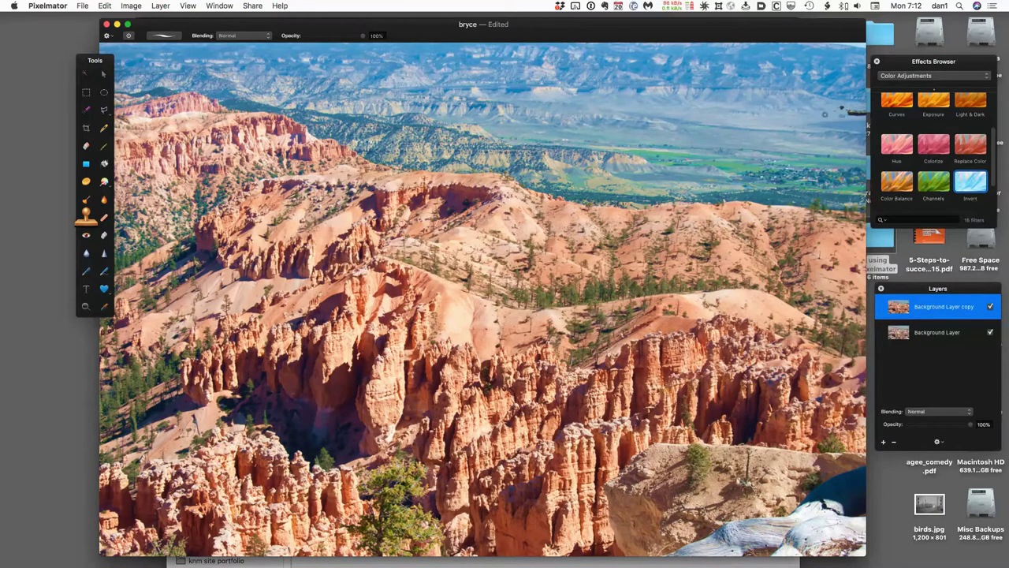
key(super+z)
Set the Clone Stamp brush diameter to 50 for retouching the area around the branch
right_click(828, 108)
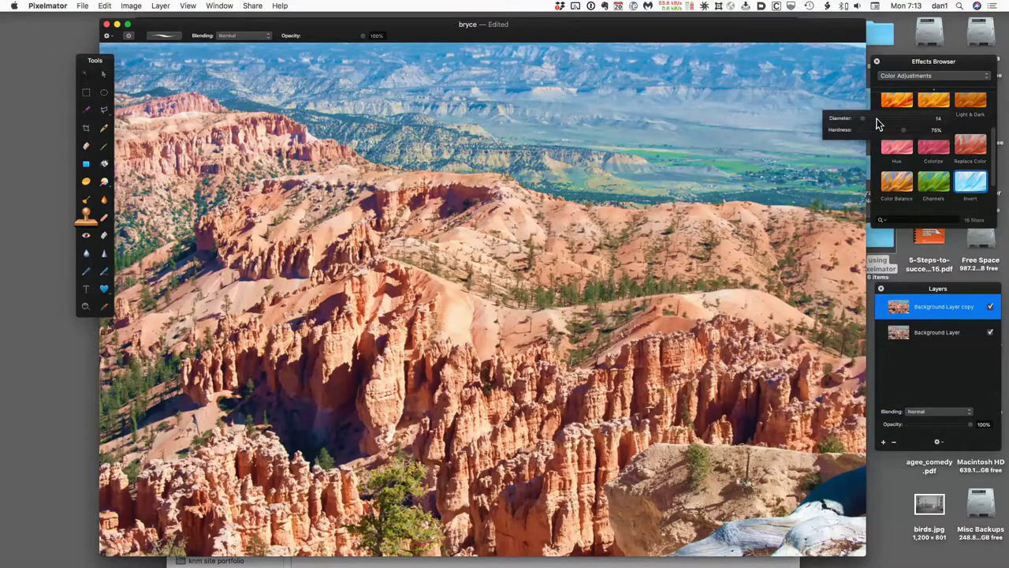
drag(863, 117, 880, 119)
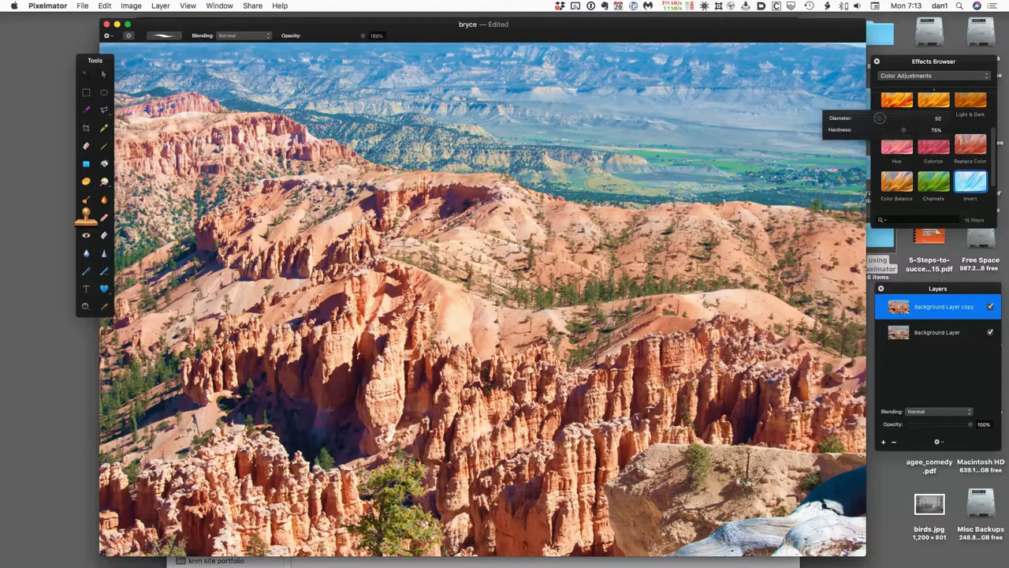
click(814, 105)
click(856, 115)
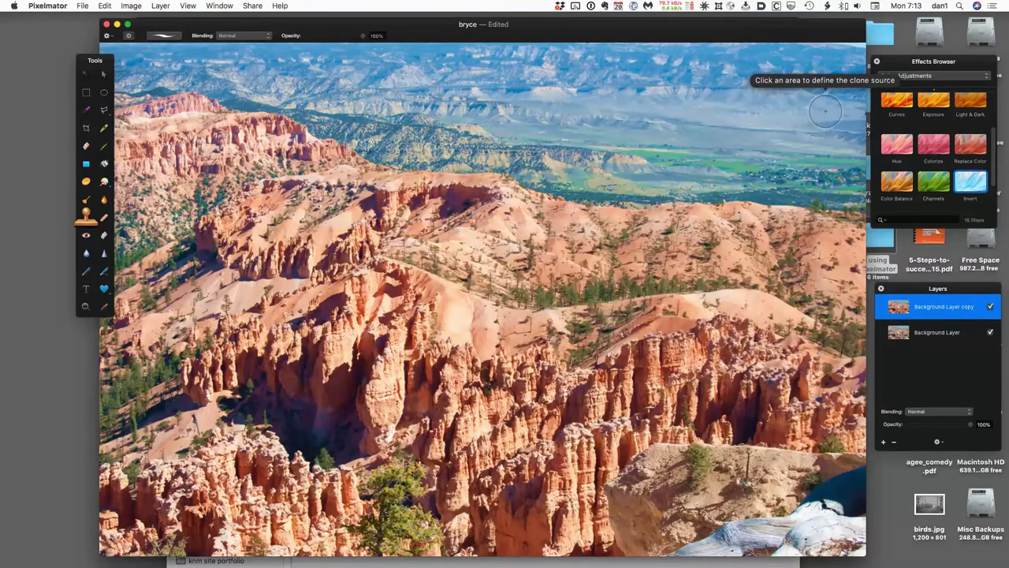
Lower the Clone Stamp brush hardness to 56% and try out larger and smaller brush diameters
right_click(823, 113)
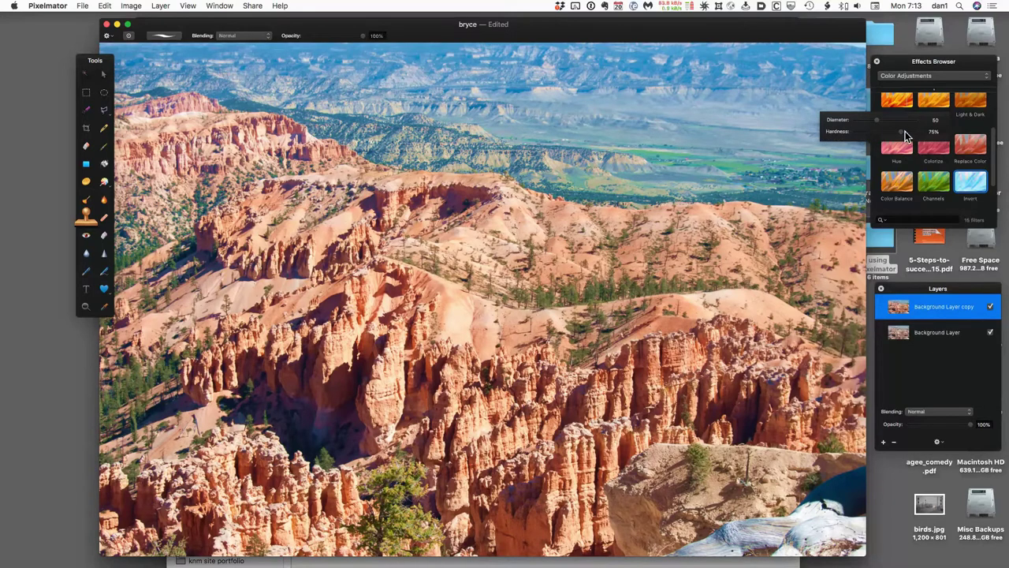
drag(903, 138, 889, 132)
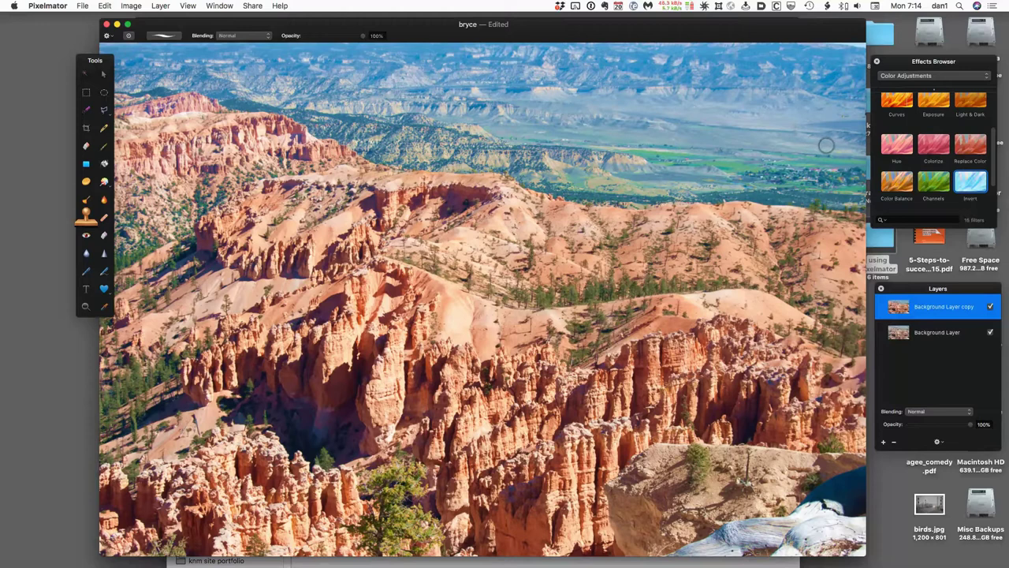
right_click(764, 139)
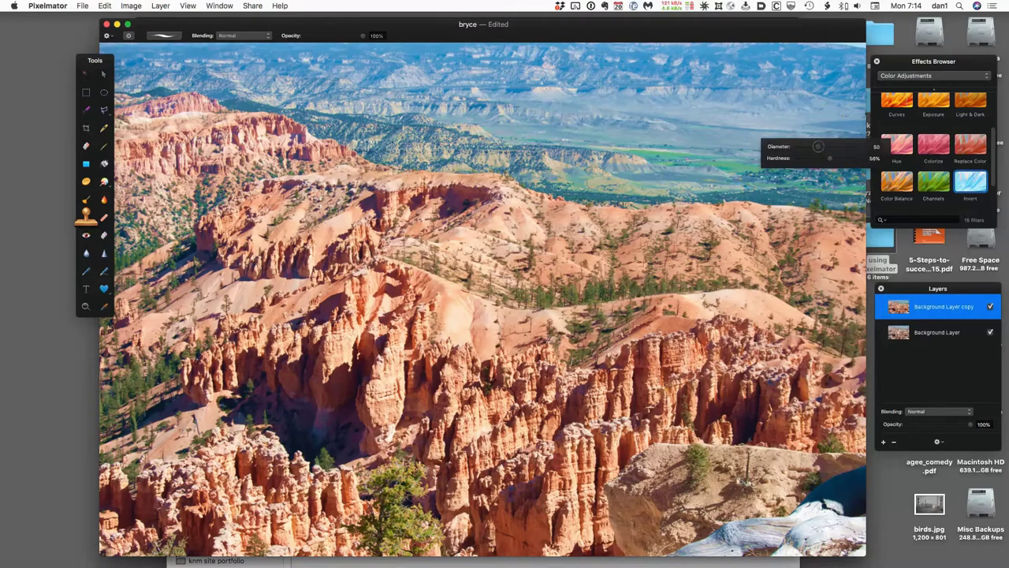
drag(818, 147, 859, 147)
drag(860, 151, 802, 147)
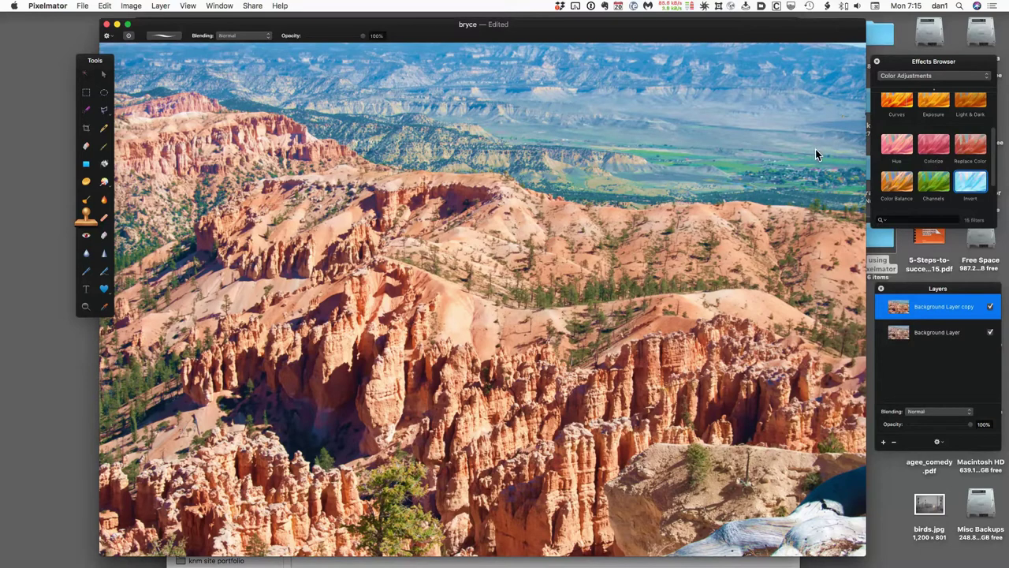
Define a Clone Stamp source on the pale valley floor beside the spot where the branch was removed
key(super+plus)
key(super+plus)
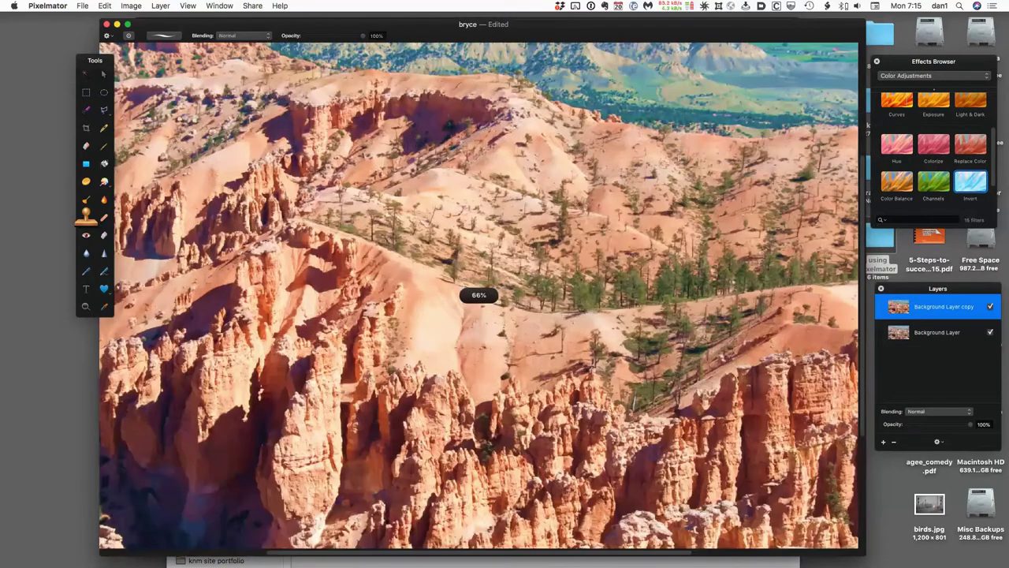
scroll(842, 157, up, 5)
scroll(842, 157, right, 3)
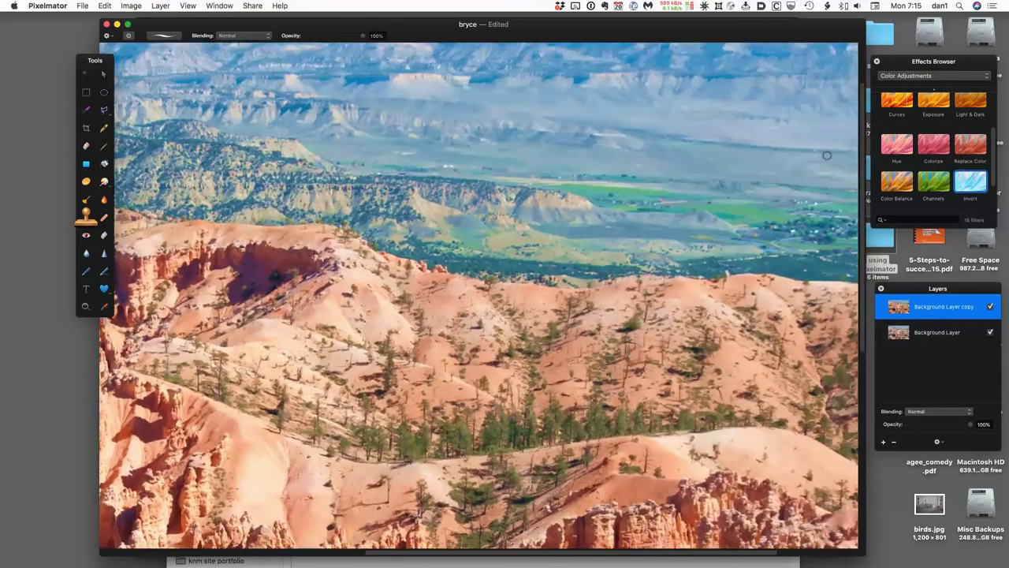
scroll(842, 157, down, 3)
scroll(843, 157, right, 3)
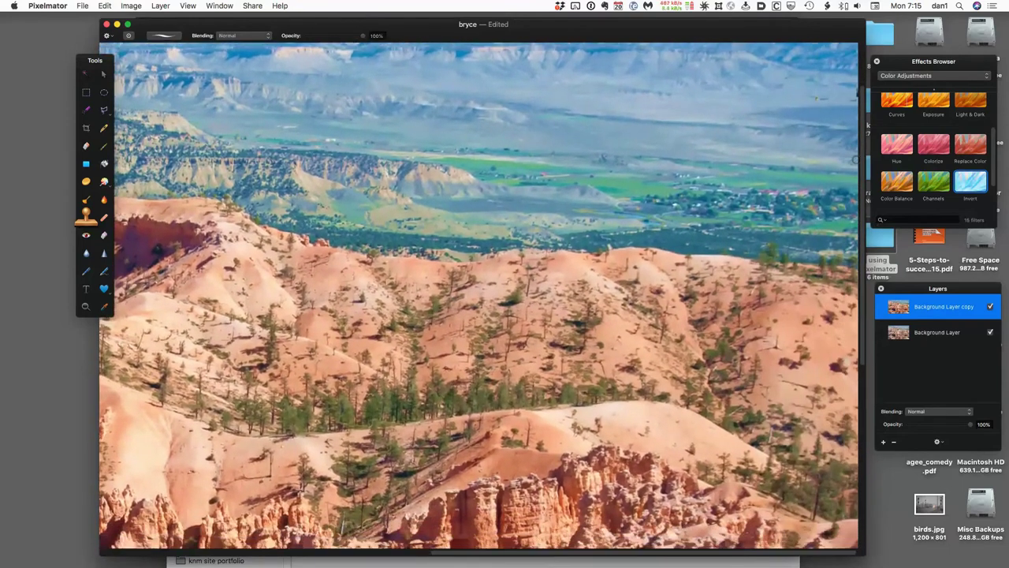
scroll(854, 158, up, 1)
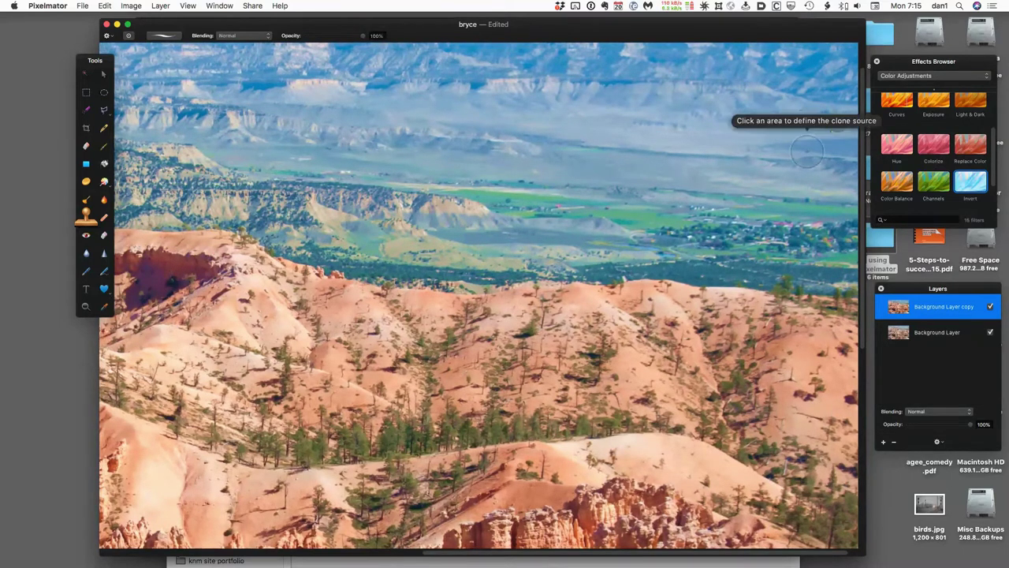
alt+click(806, 158)
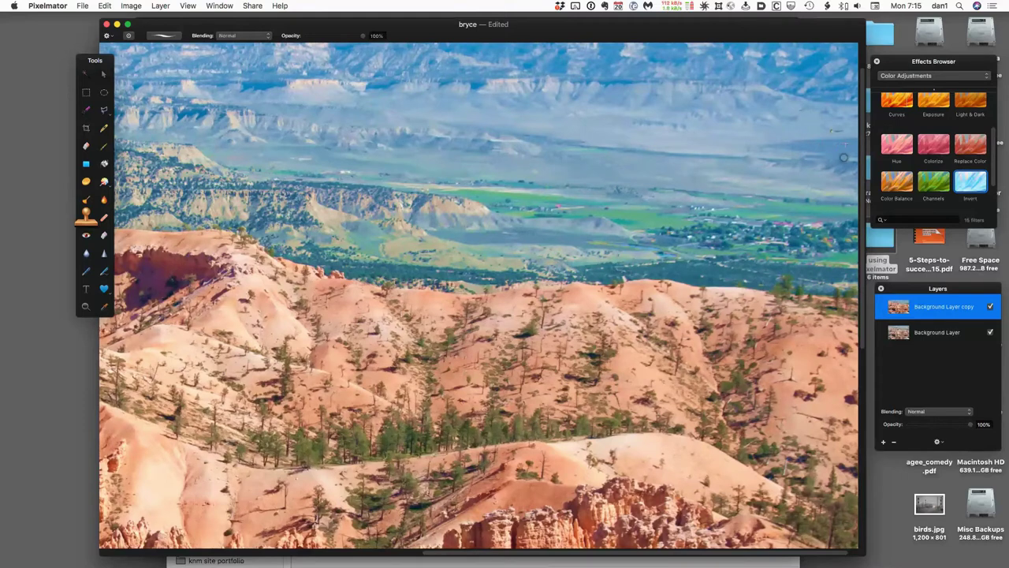
key(super+z)
key(super+z)
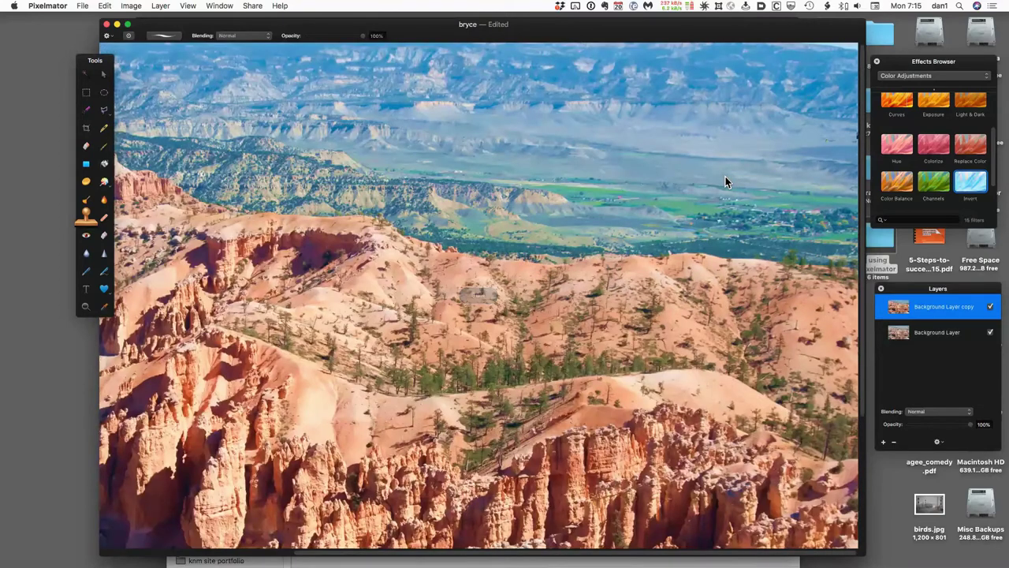
key(super+z)
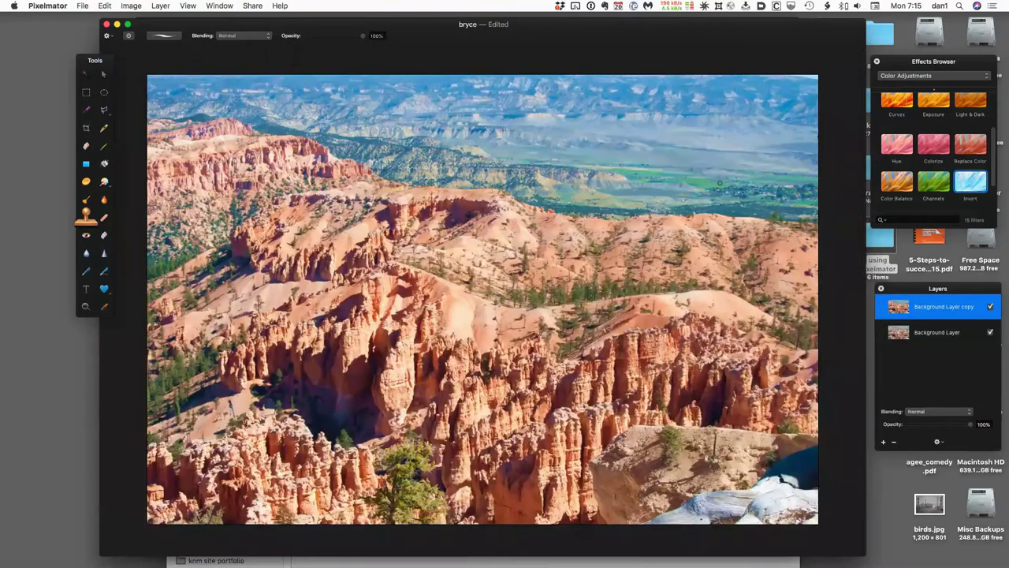
key(super+z)
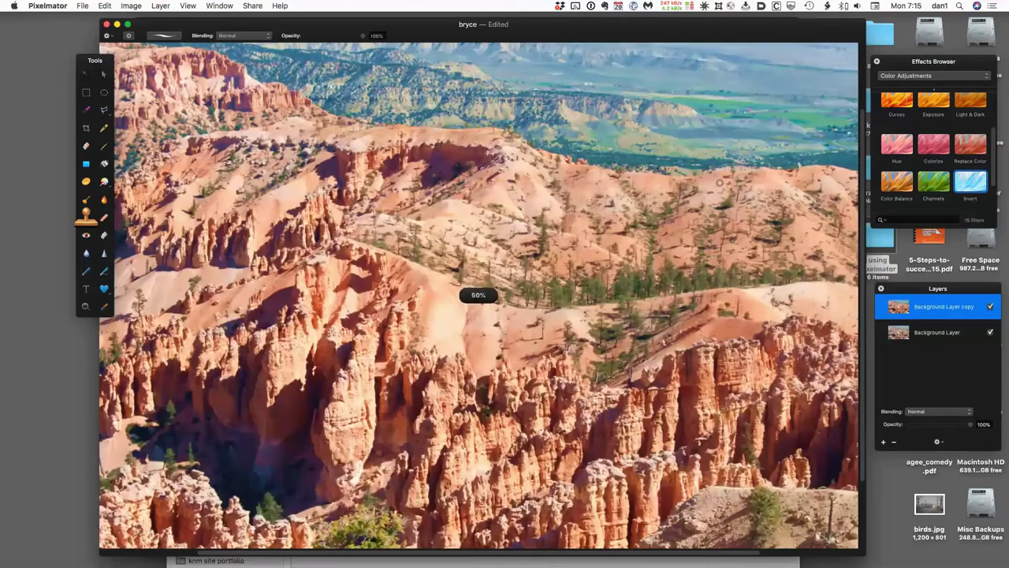
key(super+z)
scroll(724, 130, up, 5)
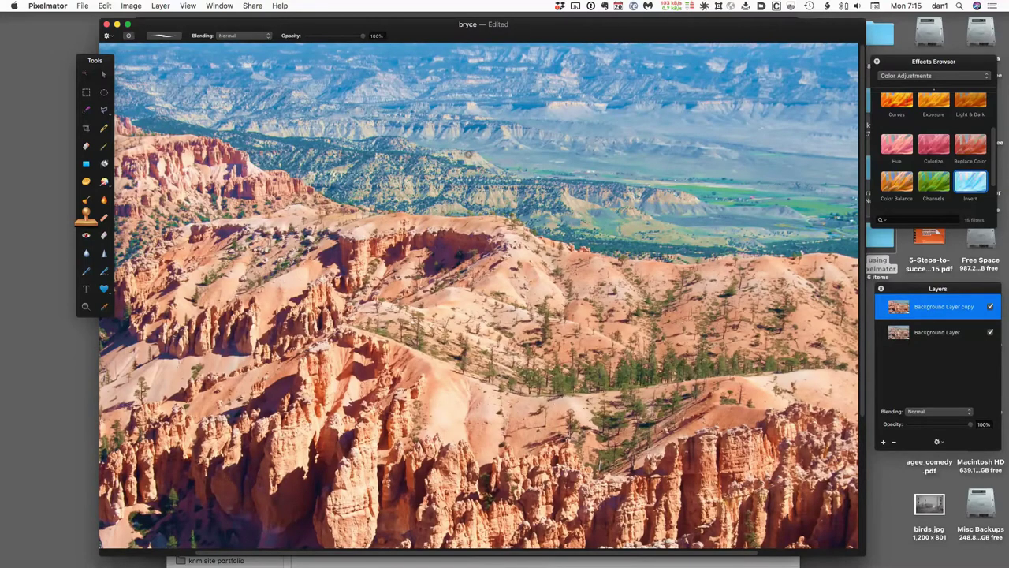
key(super+minus)
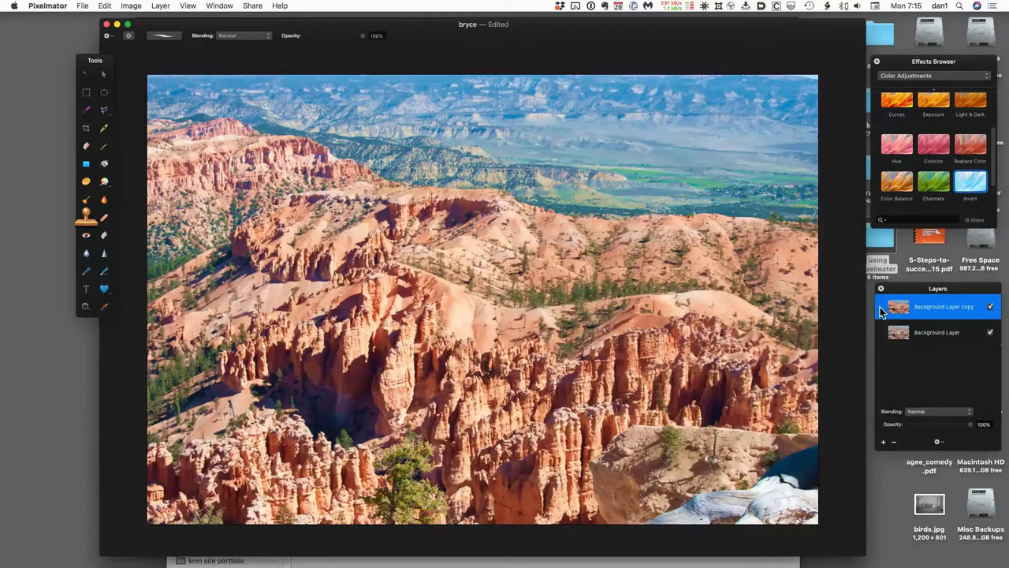
Toggle the visibility of Background Layer copy repeatedly to compare the retouched photo with the original, leaving the copy visible
click(990, 308)
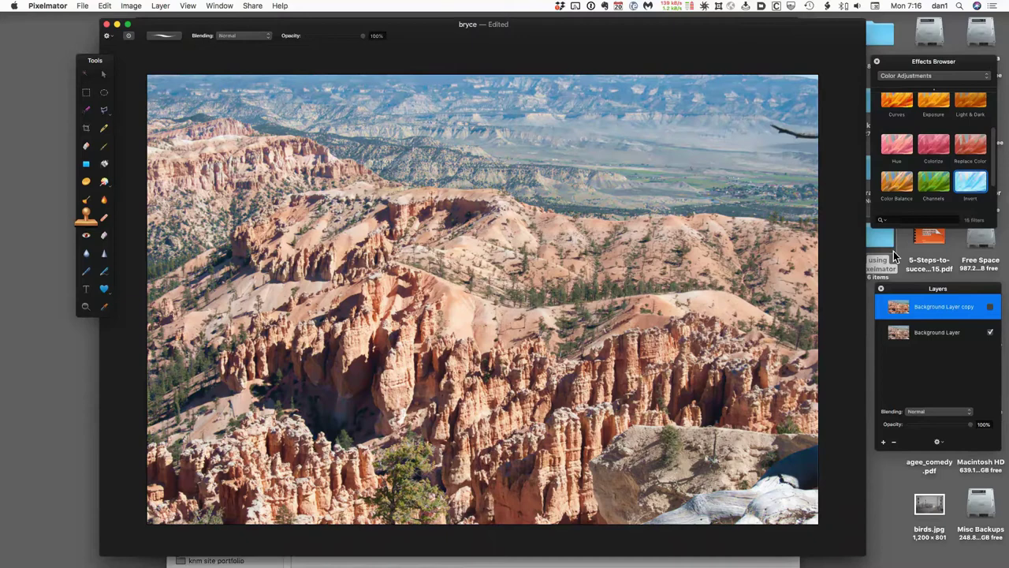
click(991, 309)
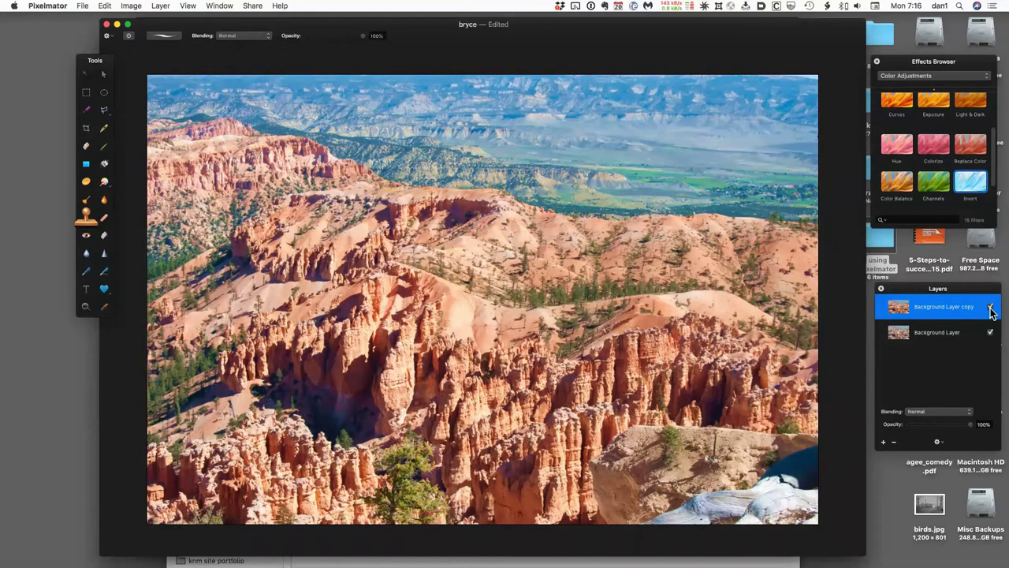
click(991, 308)
click(991, 309)
click(990, 307)
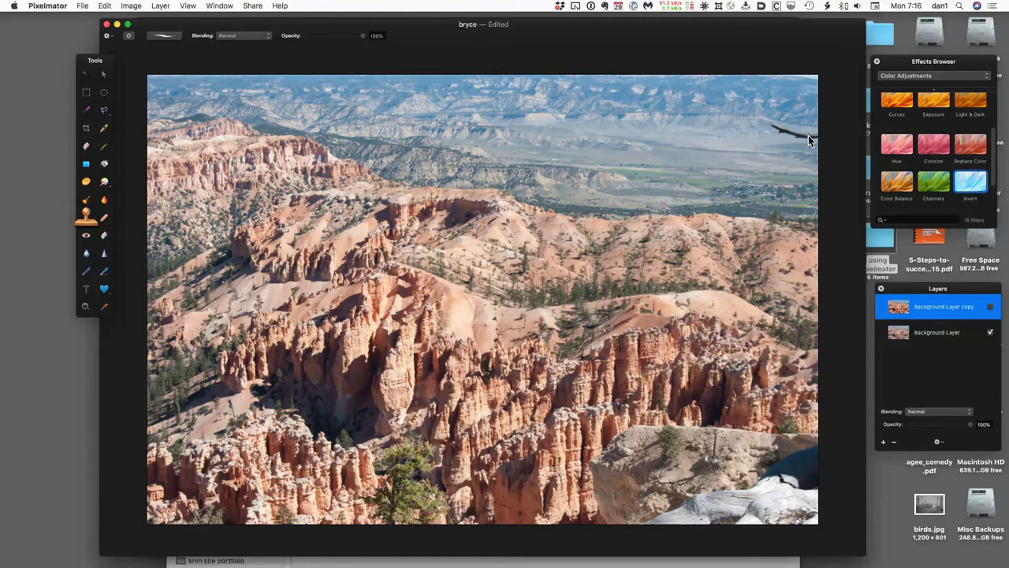
click(991, 307)
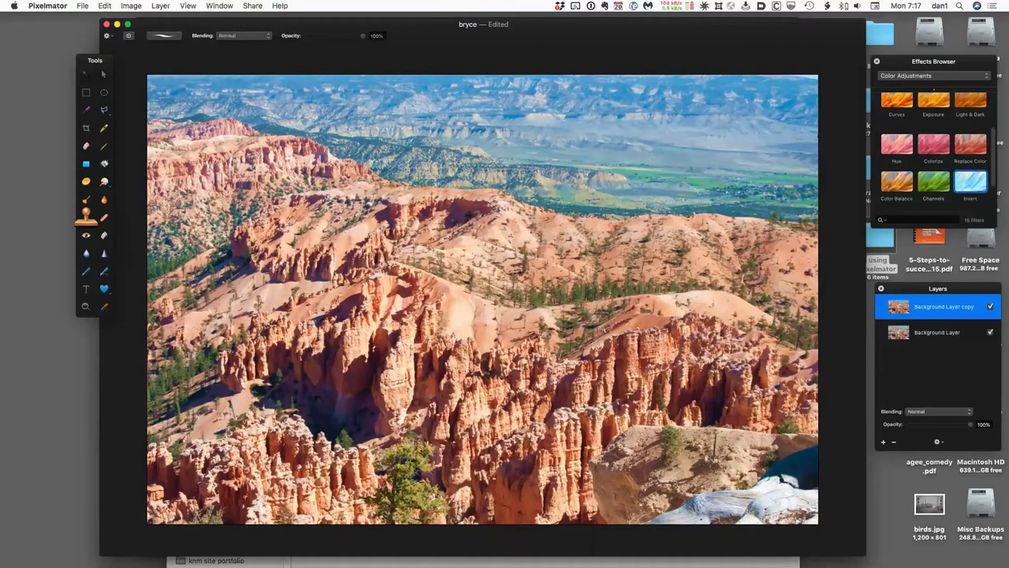
Use the Clone Stamp to paint sampled hillside over the crests of the orange ridges below the green valley
alt+click(663, 223)
click(623, 216)
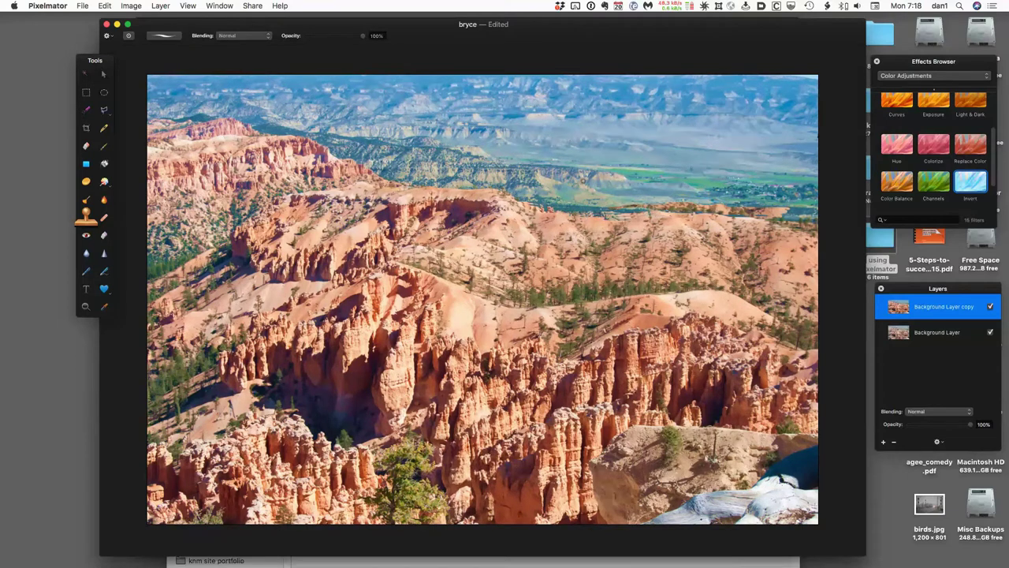
click(495, 194)
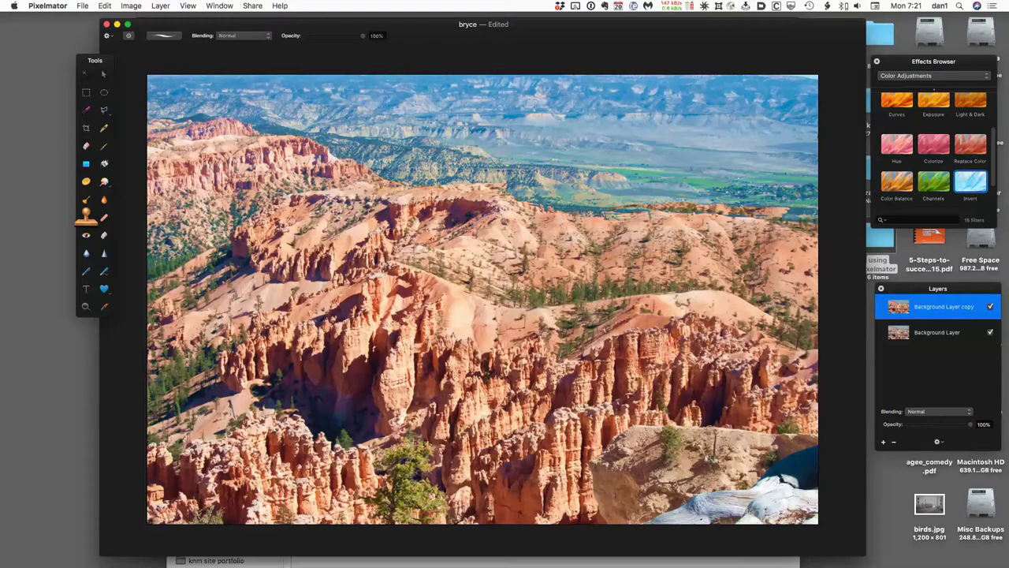
Resize the image proportionally to a width of 1000 pixels at a resolution of 72 pixels/inch
click(130, 6)
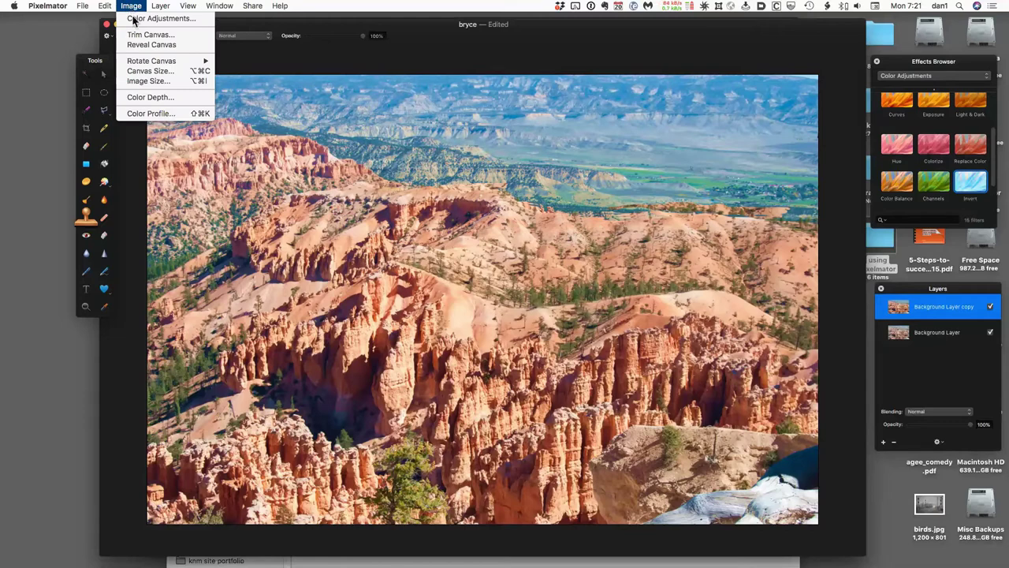
click(150, 81)
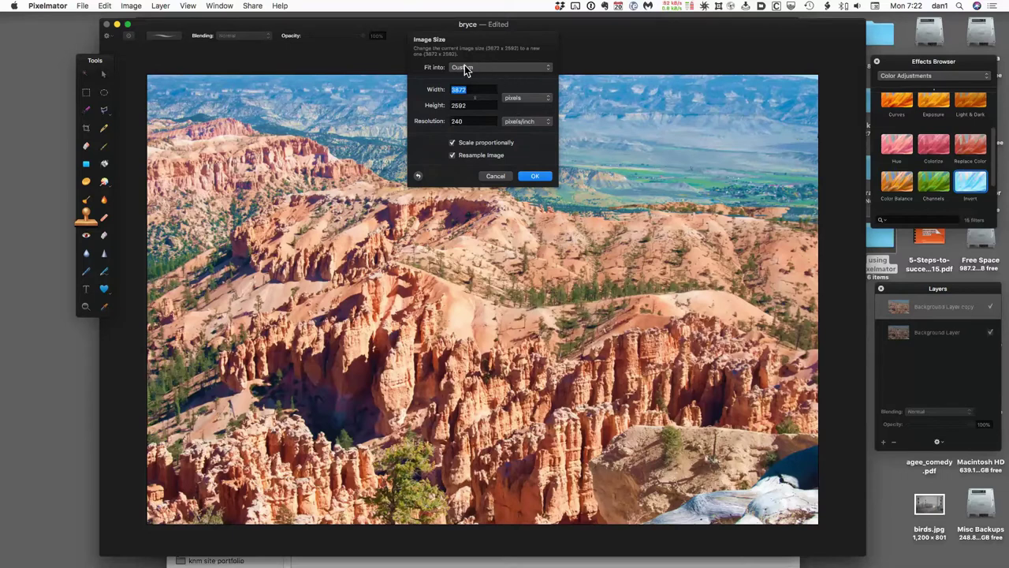
double_click(457, 121)
text(72)
key(Tab)
text(1000)
click(534, 179)
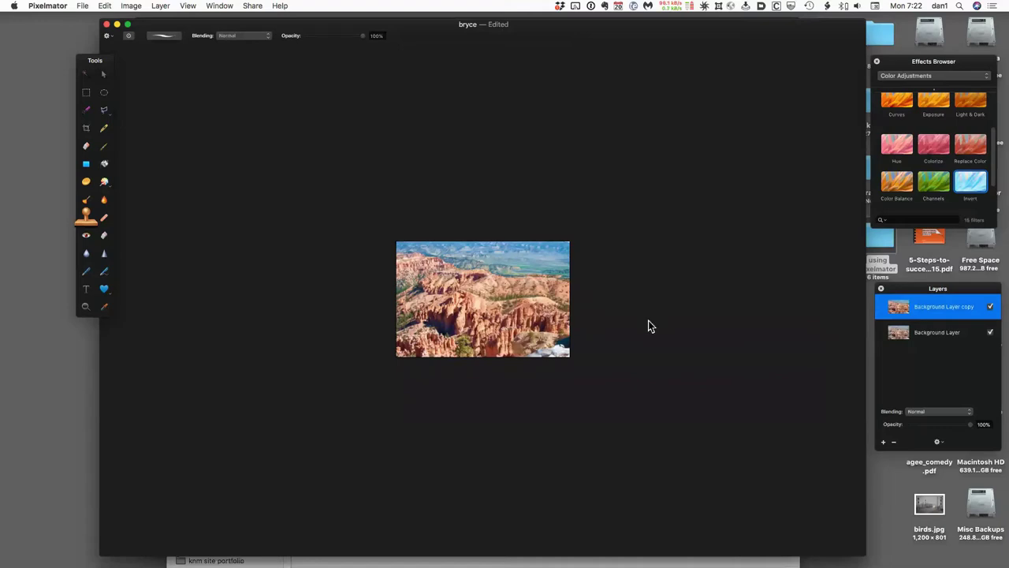
key(super+equal)
key(super+equal)
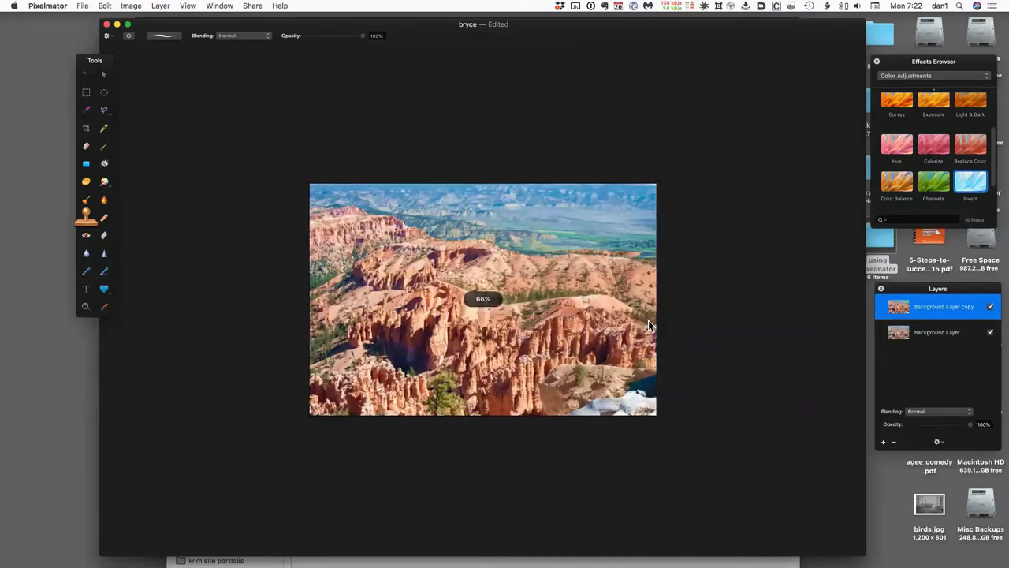
key(super+equal)
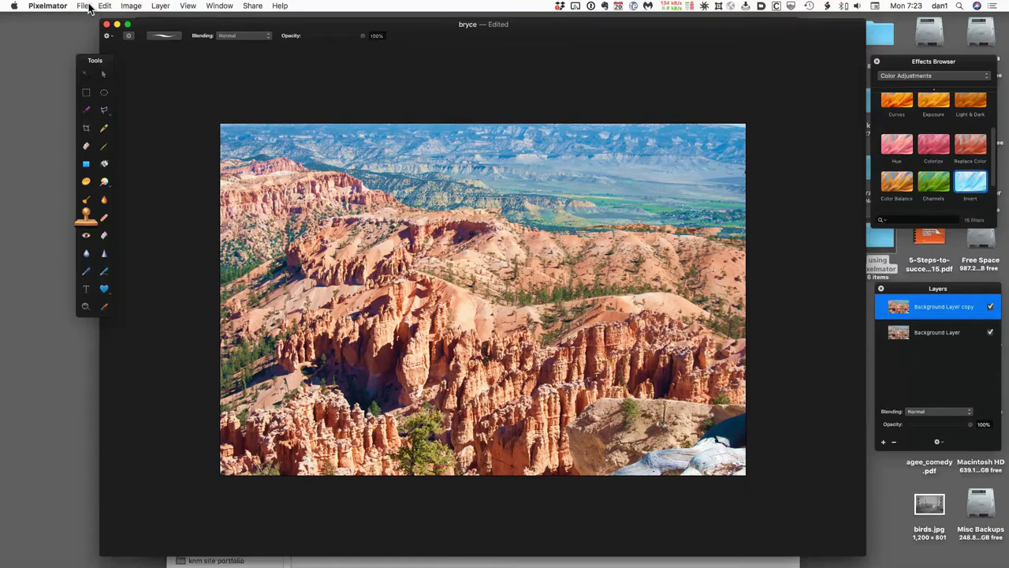
Export the picture for web as a JPEG at Maximum quality, named bryce-from-class.jpg, in the using pixelmator folder
click(252, 7)
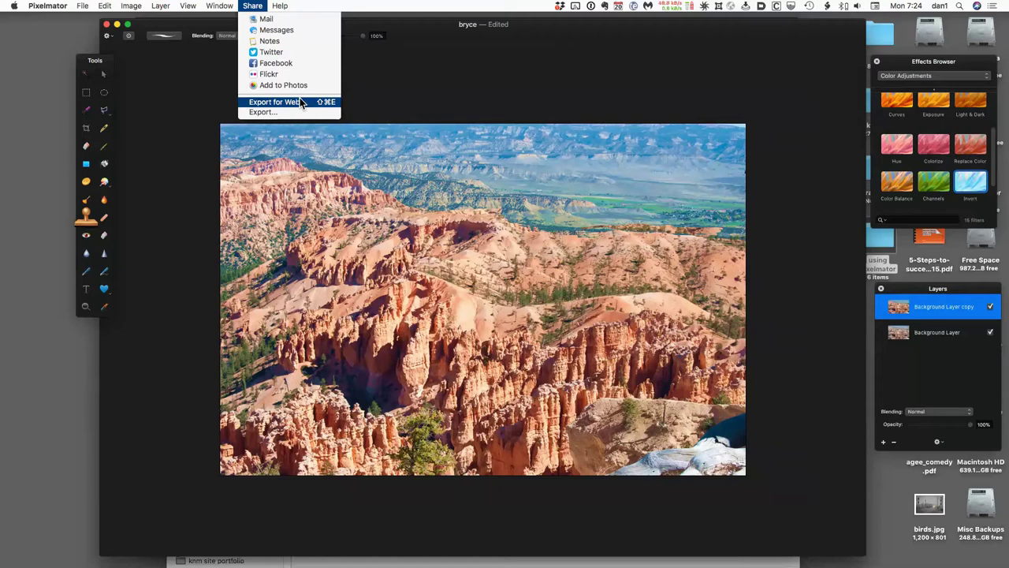
click(302, 104)
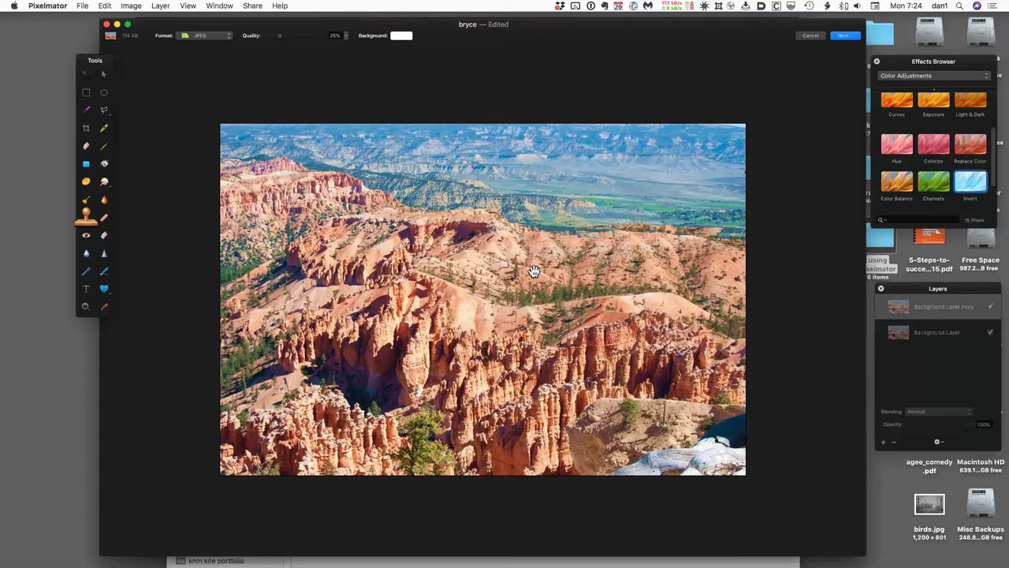
click(345, 38)
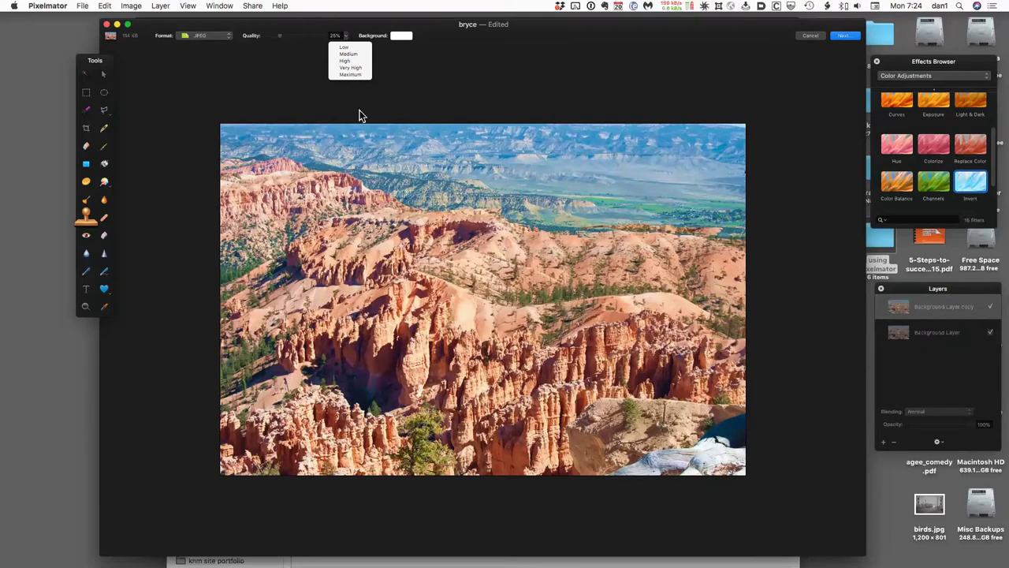
click(353, 75)
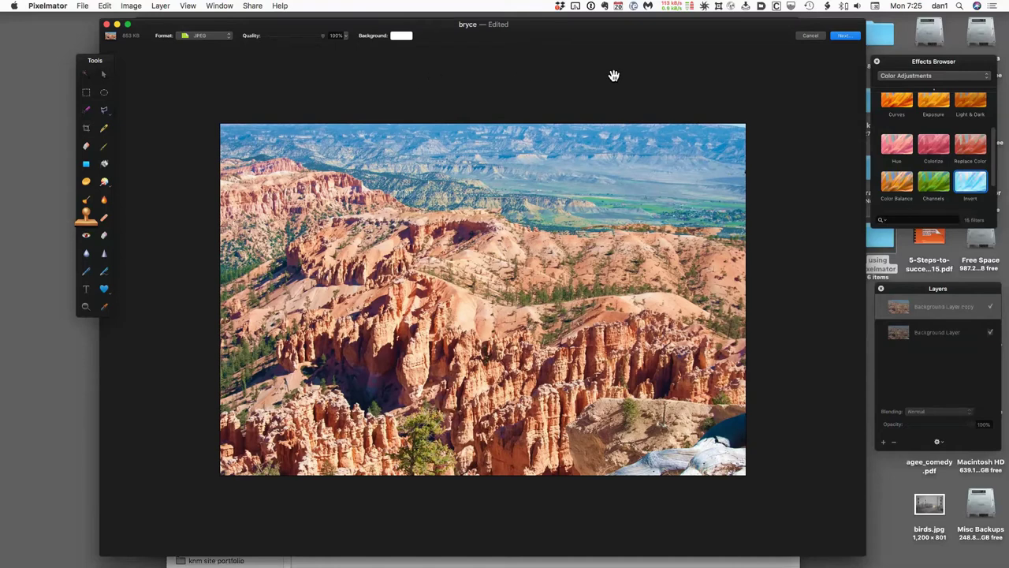
click(846, 37)
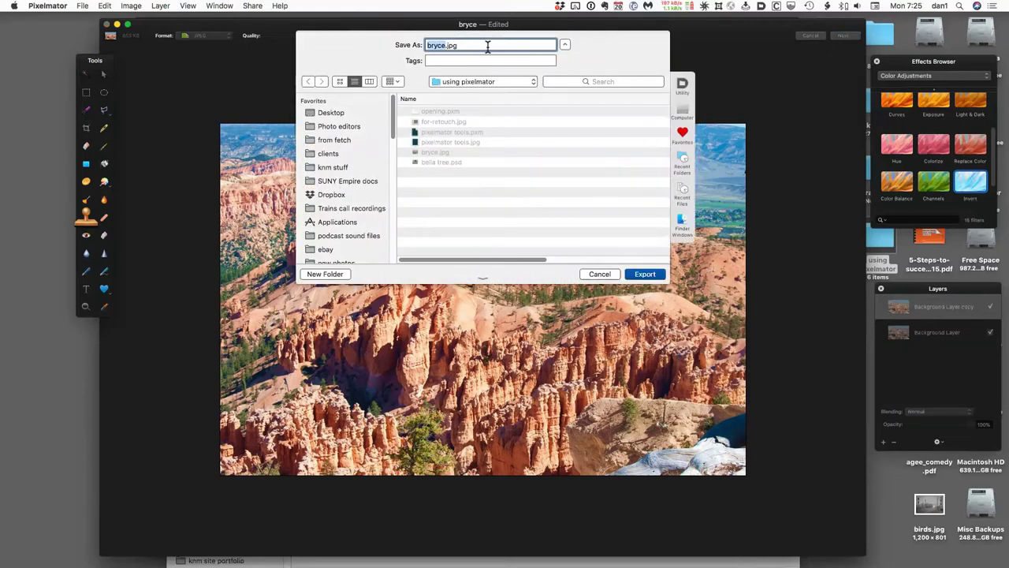
key(Right)
text(-from-class)
click(644, 273)
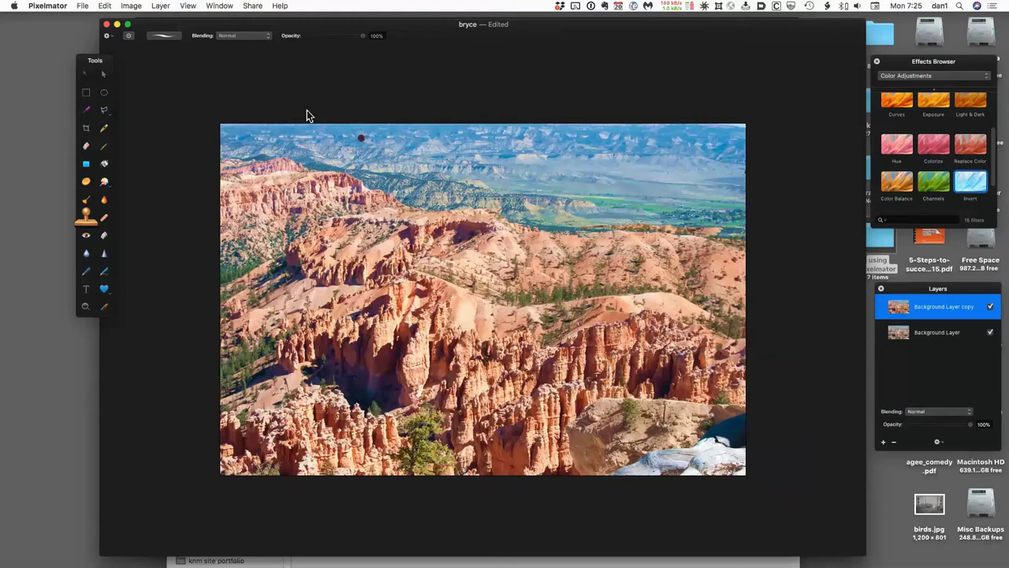
Open the exported bryce-from-class.jpg from the using pixelmator folder
click(83, 7)
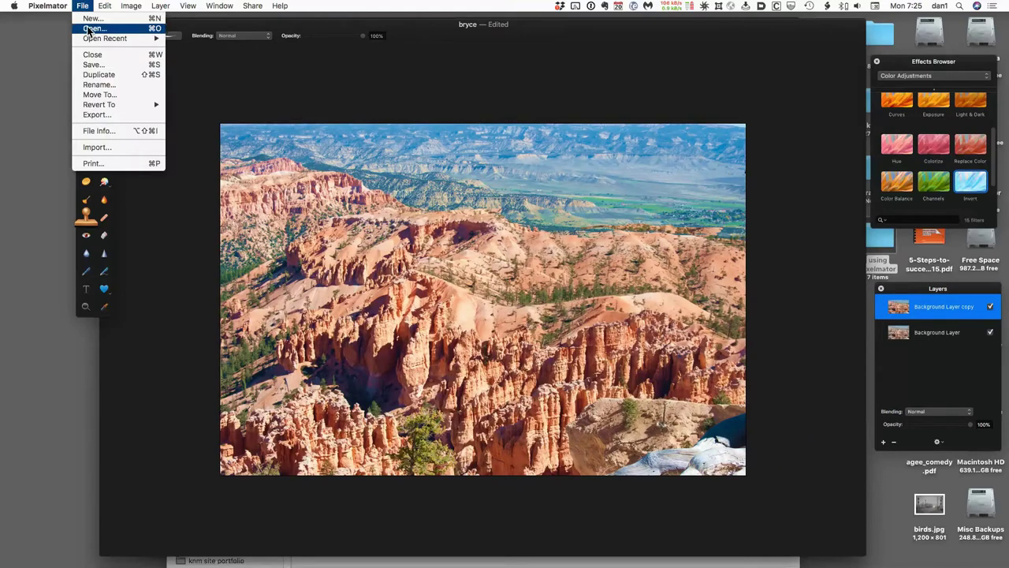
click(93, 28)
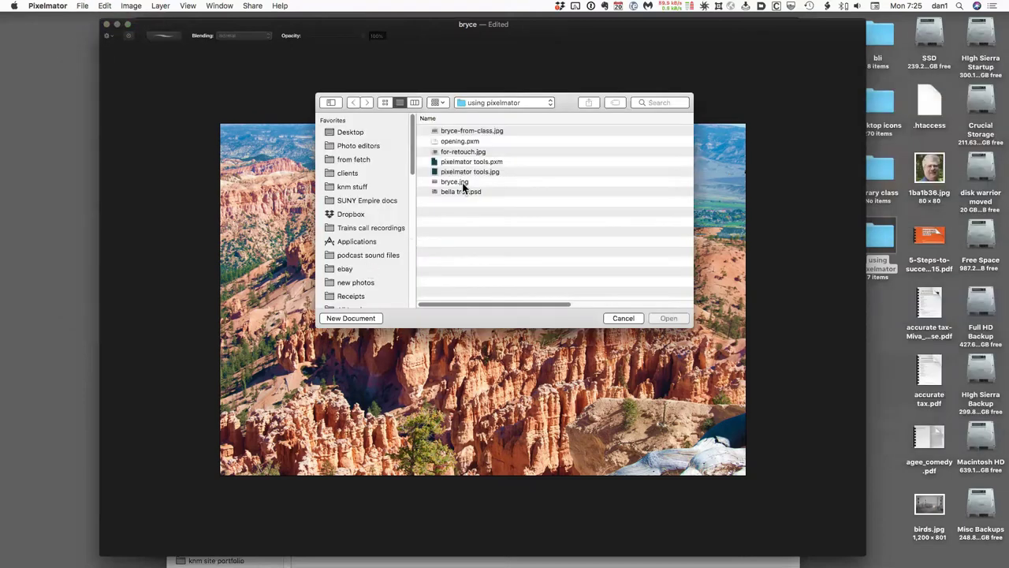
click(485, 131)
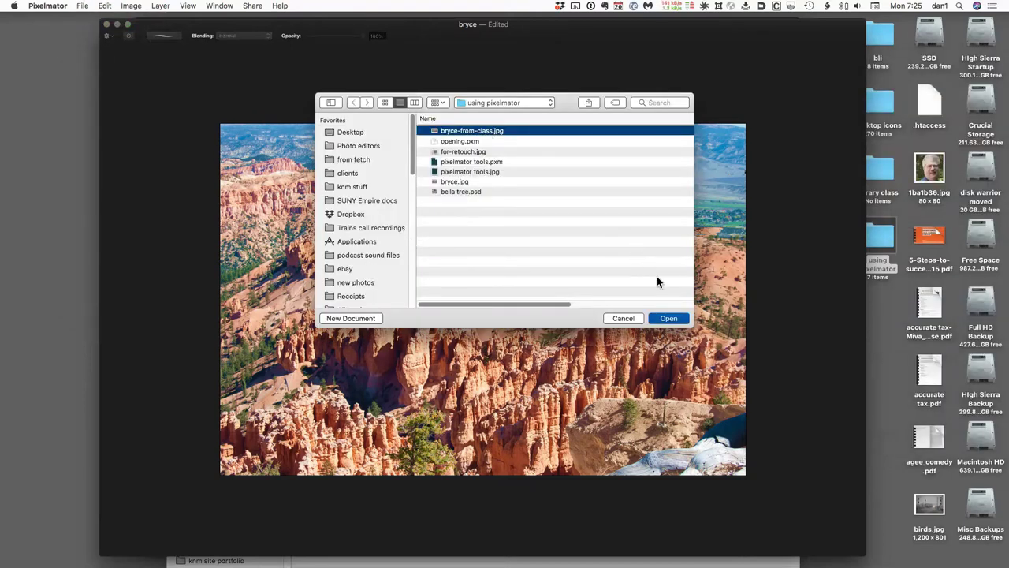
click(669, 318)
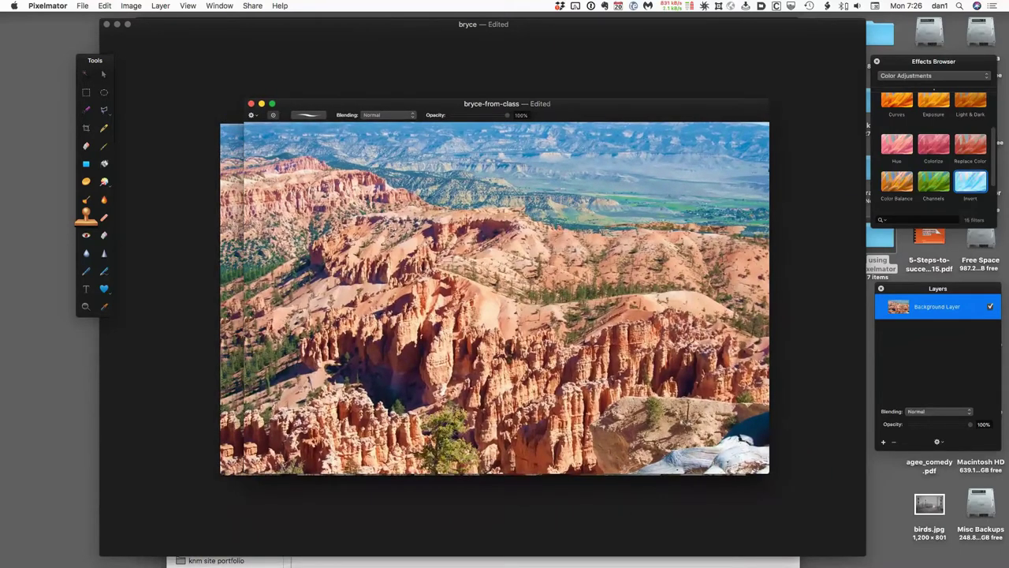
Overlay the exported bryce-from-class picture on the bryce original to compare them, and close the exported copy
drag(565, 107, 541, 101)
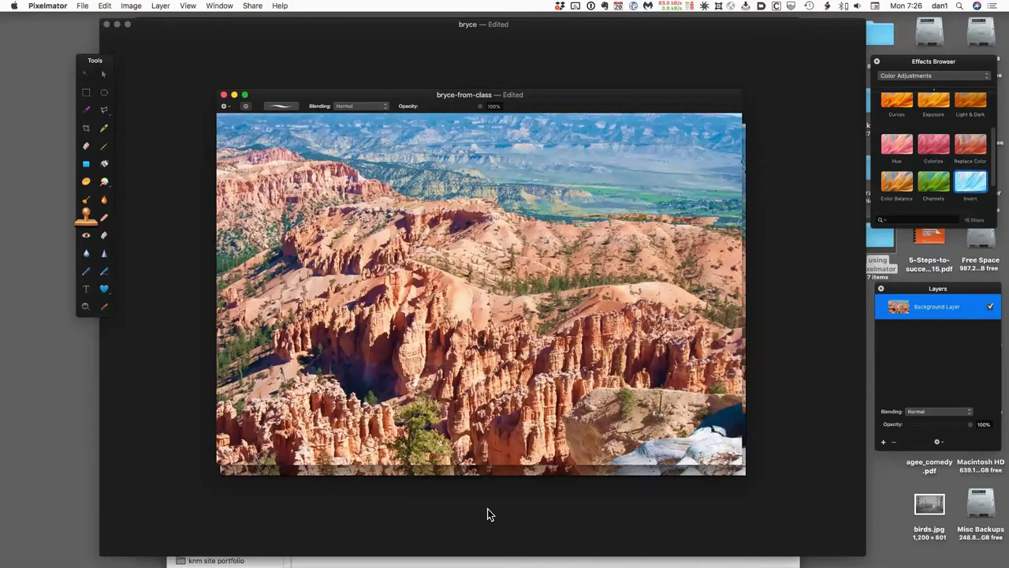
drag(481, 109, 502, 120)
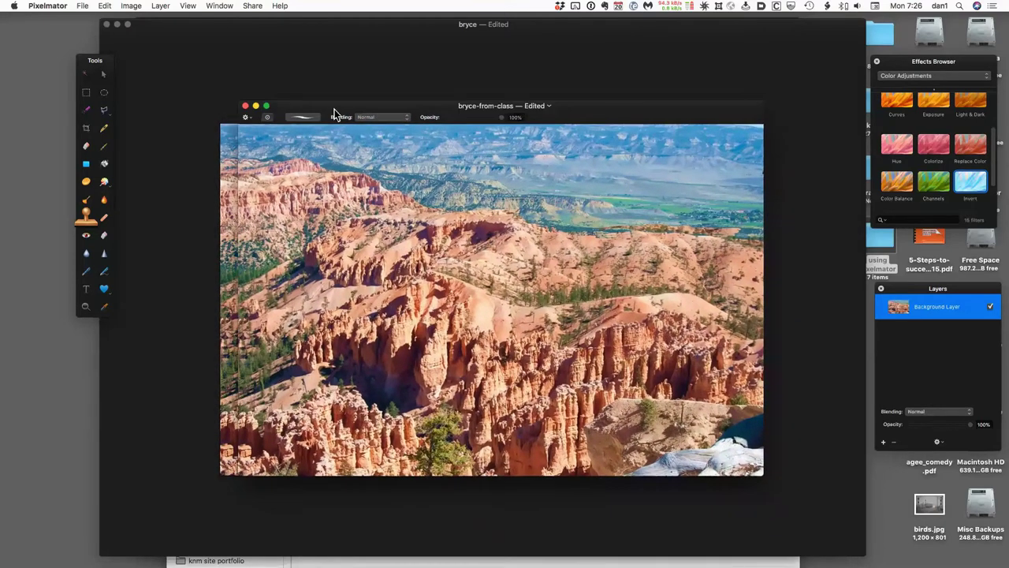
click(245, 108)
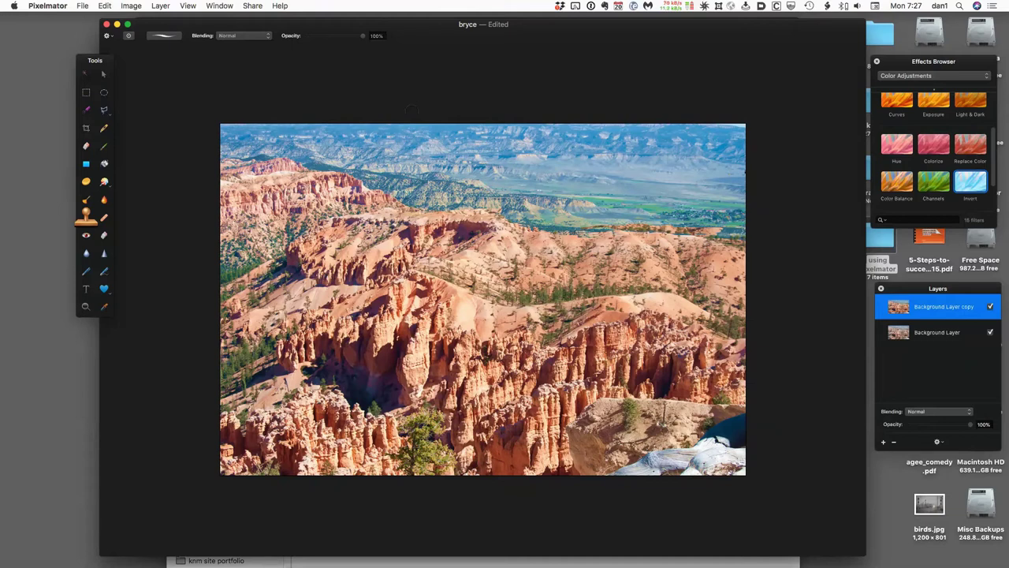
Check the bryce picture's current dimensions and resolution in Image Size without changing them
key(super+alt+i)
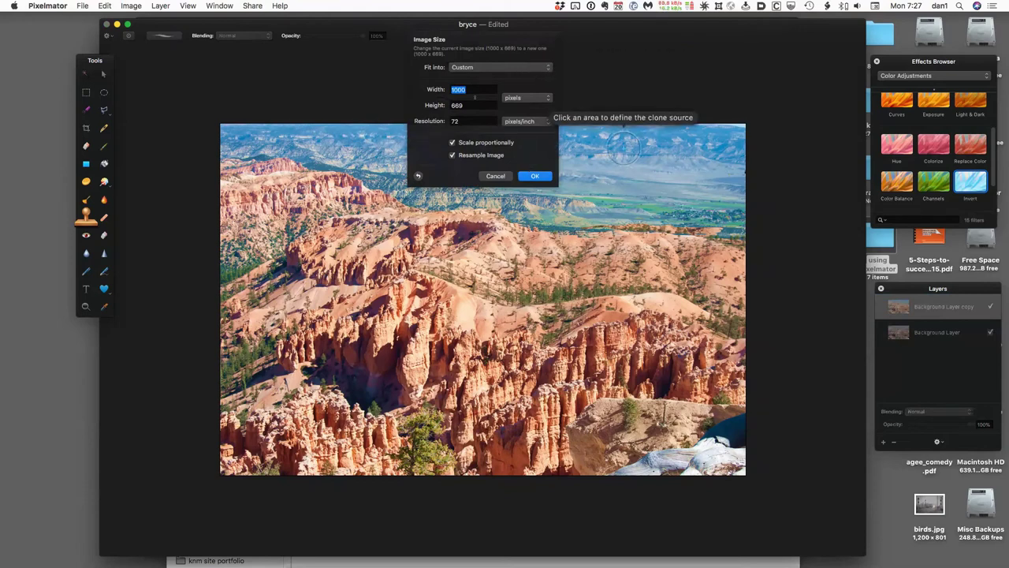
click(495, 176)
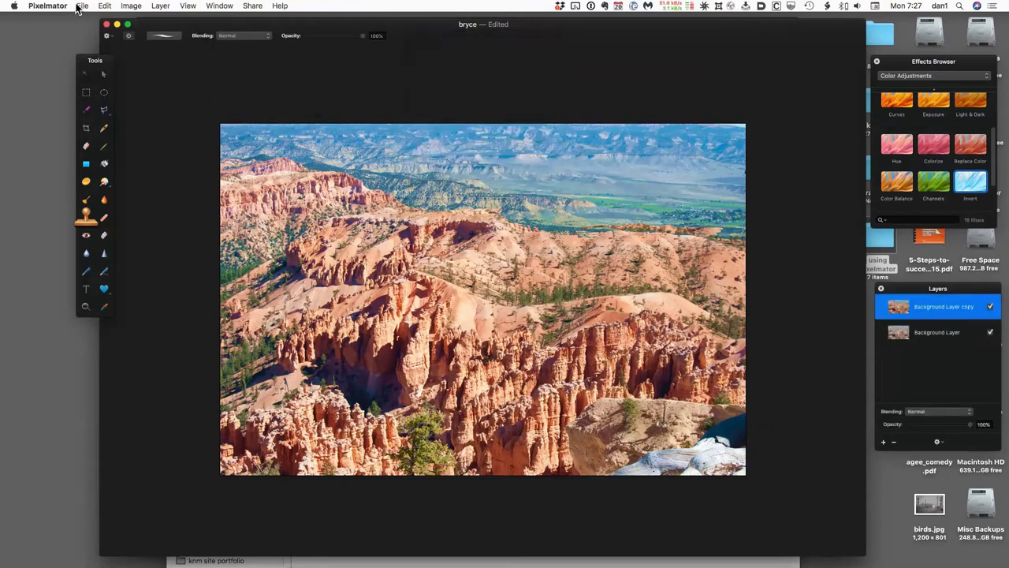
Switch to Finder and sort the using pixelmator folder by date modified, newest first
key(super+Tab)
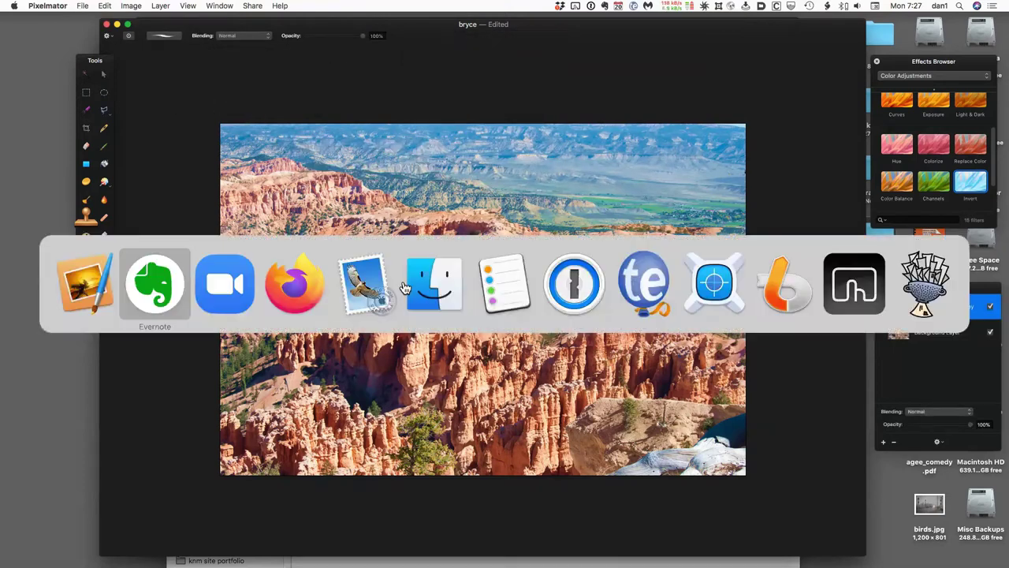
key(super+Tab)
key(super+Tab)
key(super+Tab)
key(super+Tab)
click(404, 288)
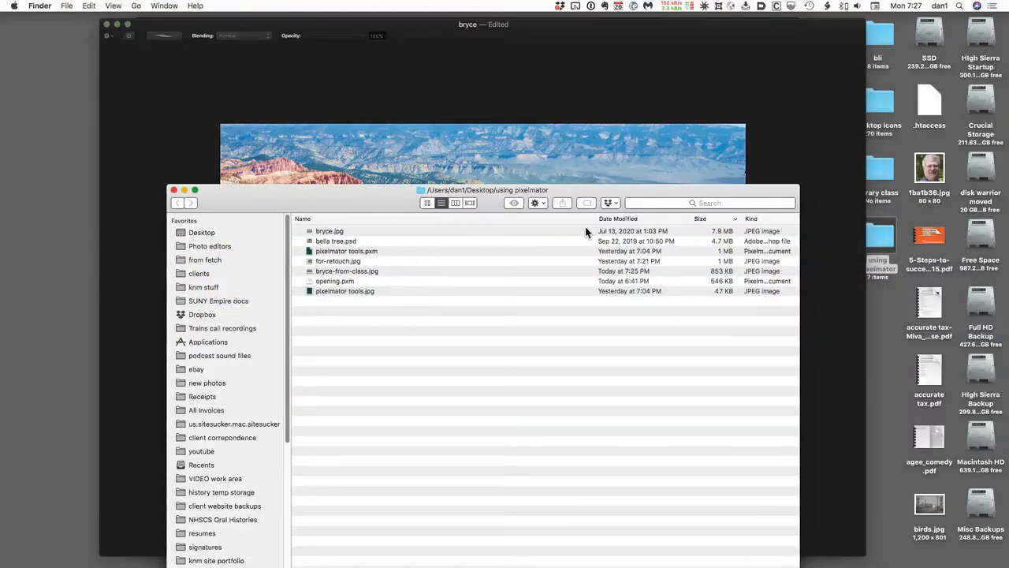
click(648, 219)
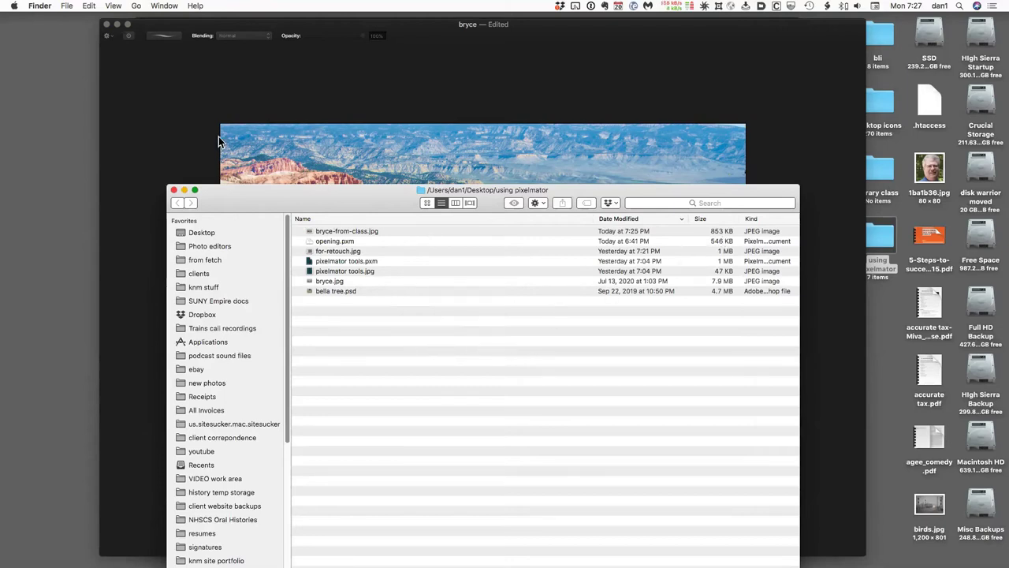
Return to Pixelmator and examine the bryce picture's general and additional file information, leaving it unchanged
click(189, 134)
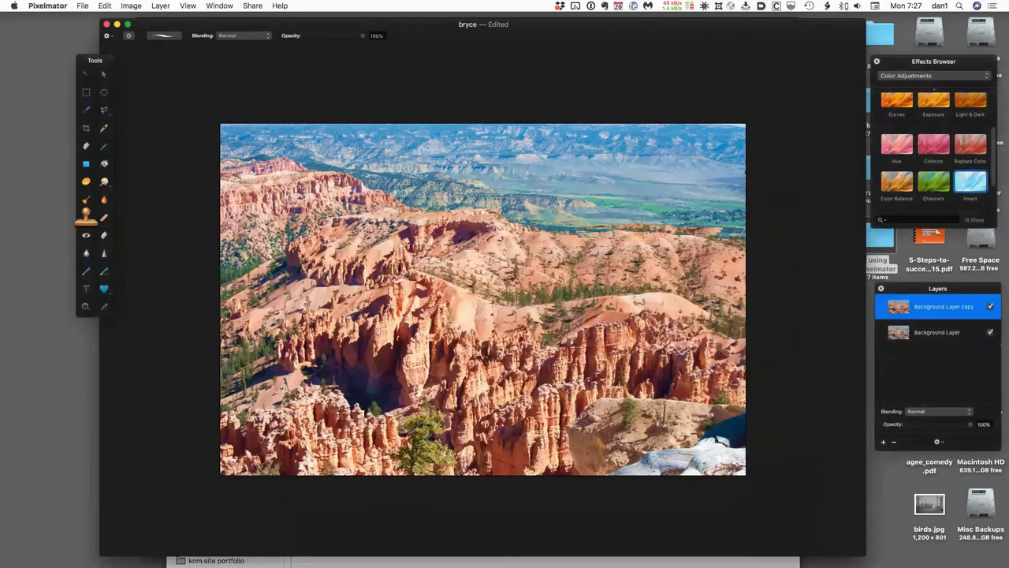
right_click(363, 308)
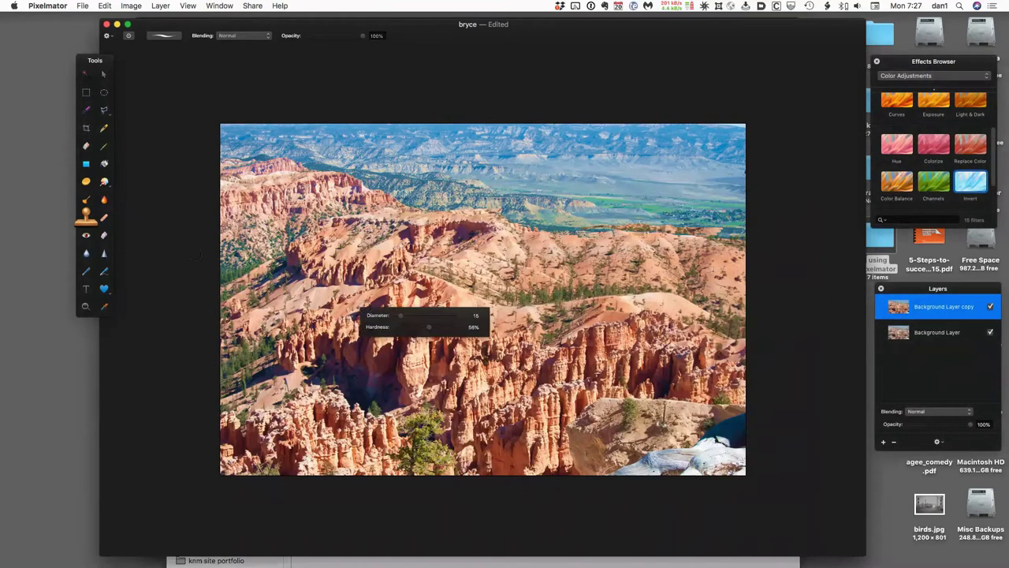
click(83, 6)
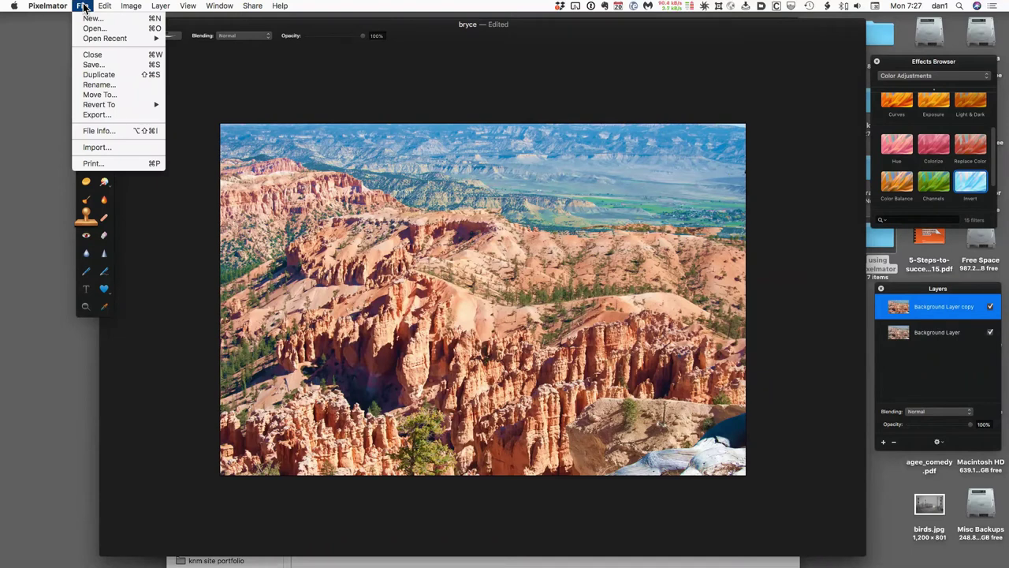
click(103, 133)
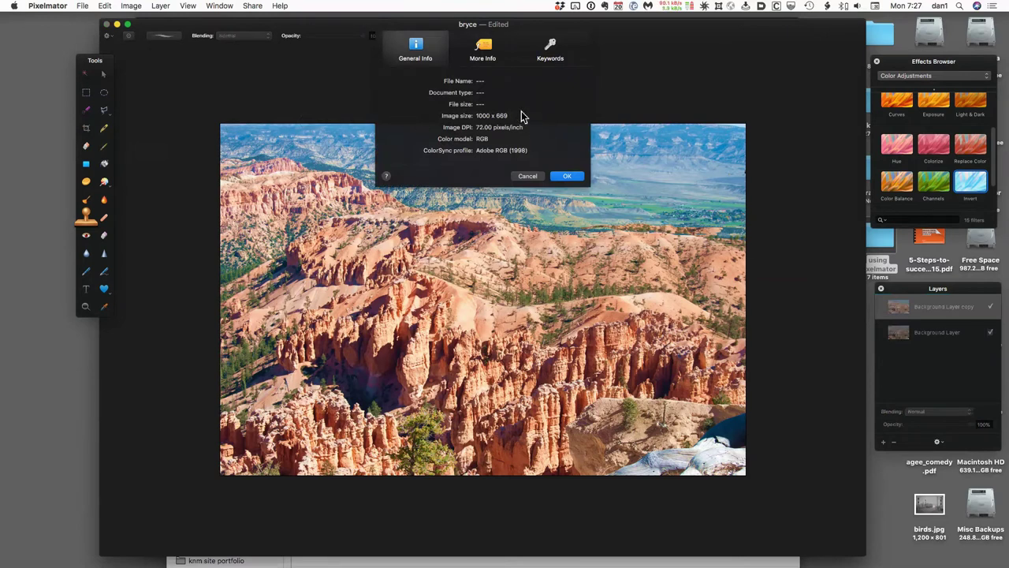
click(478, 58)
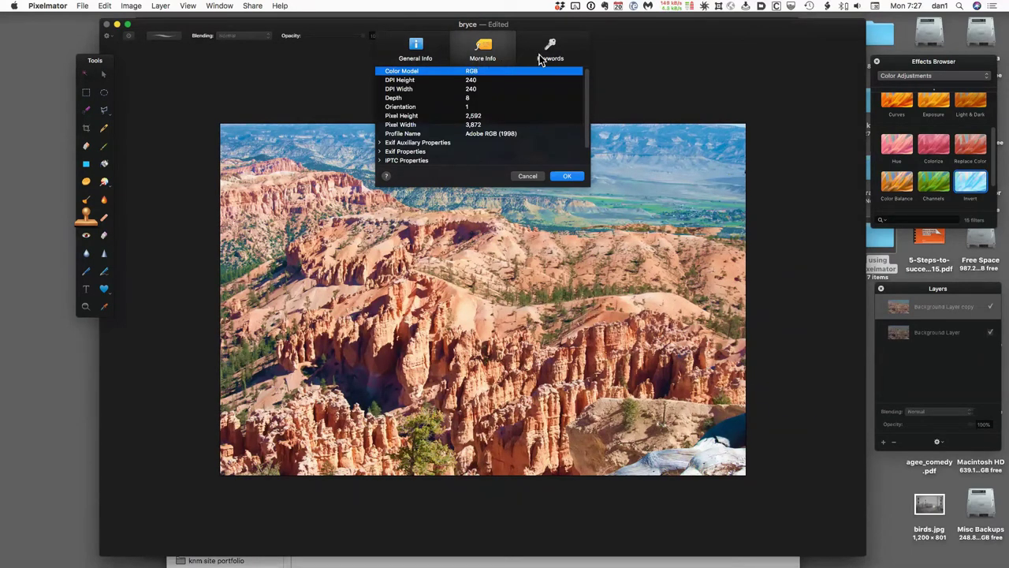
click(418, 60)
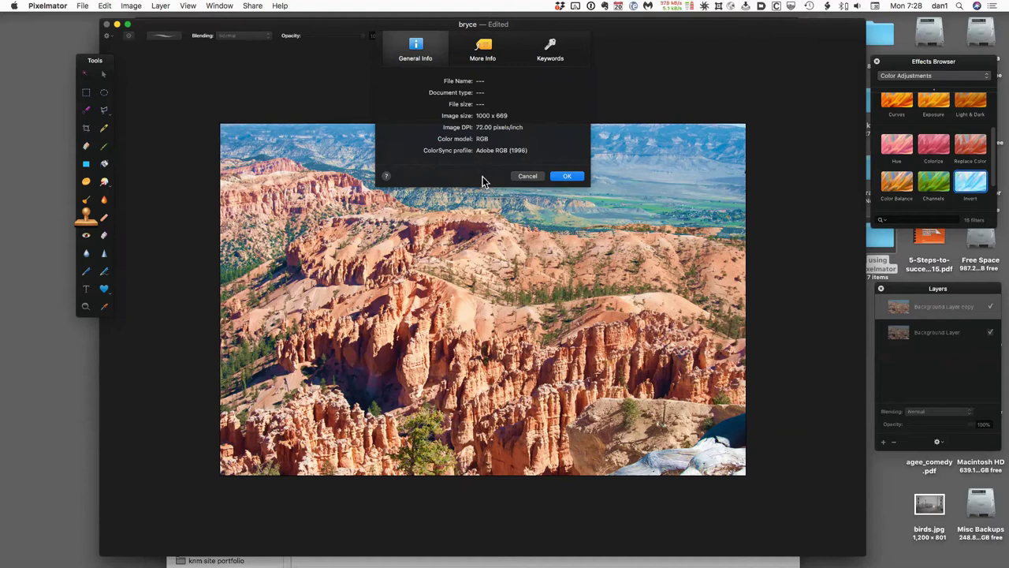
click(526, 176)
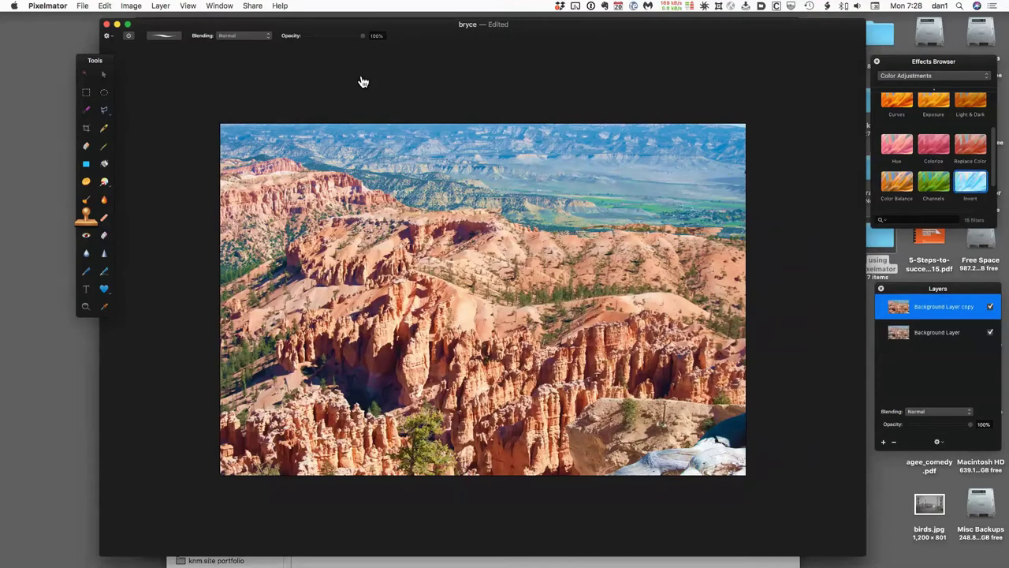
Switch to Finder to review the files in the using pixelmator folder, and return to Pixelmator
key(cmd+Tab)
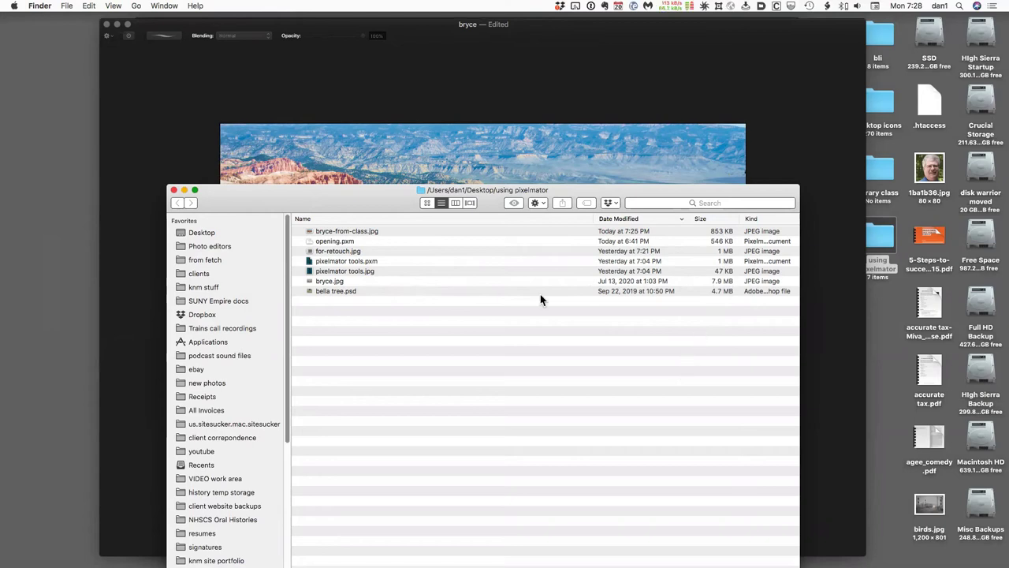
click(191, 142)
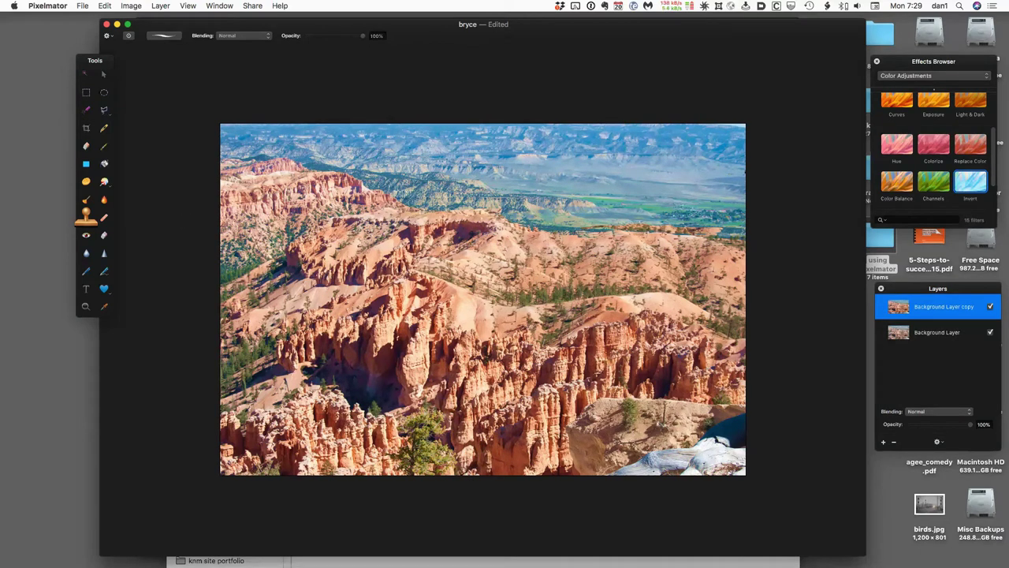
Examine the file formats offered for saving a copy of the bryce picture, and cancel without saving
click(83, 8)
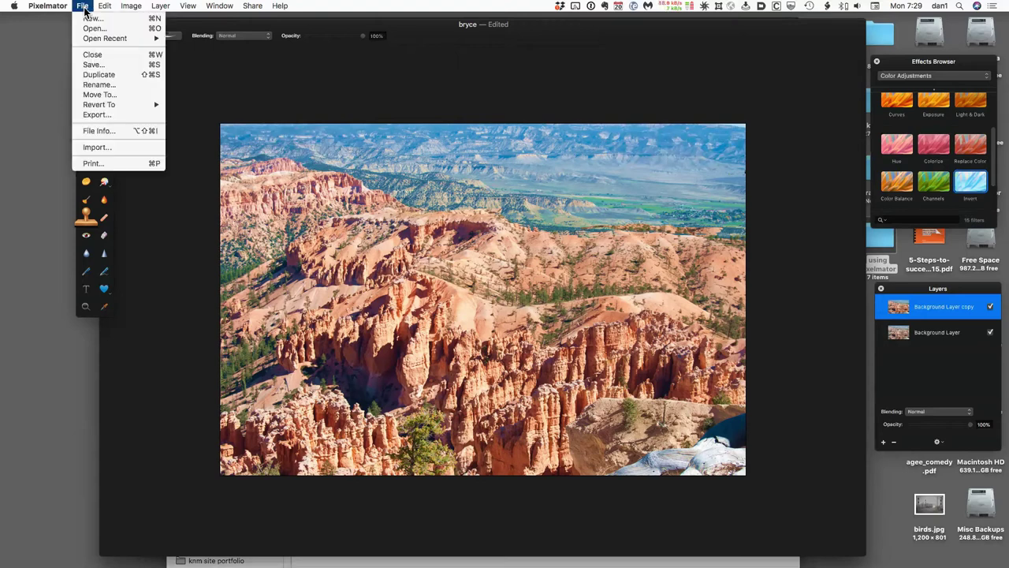
click(85, 10)
click(85, 11)
click(108, 74)
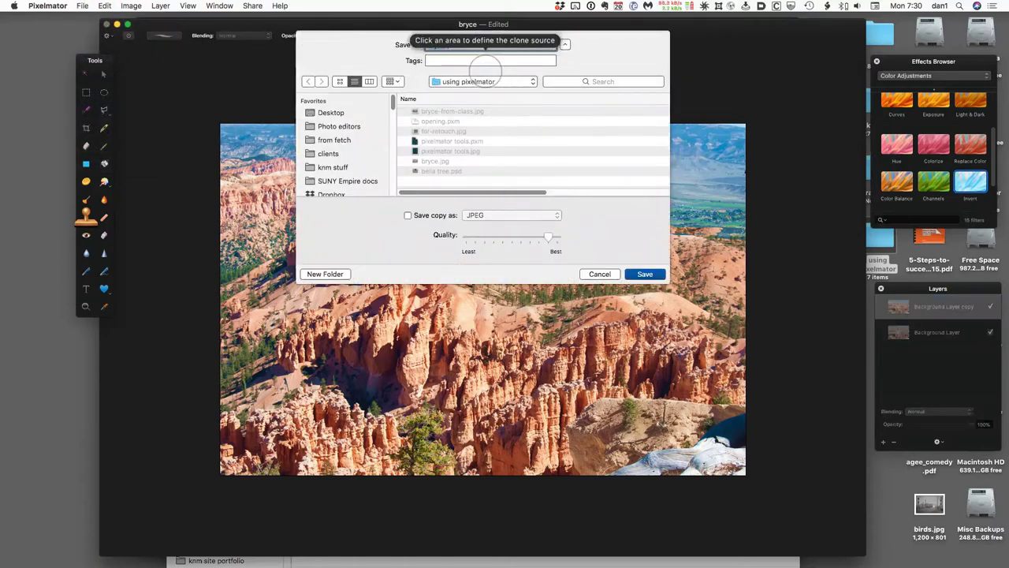
click(405, 215)
click(557, 216)
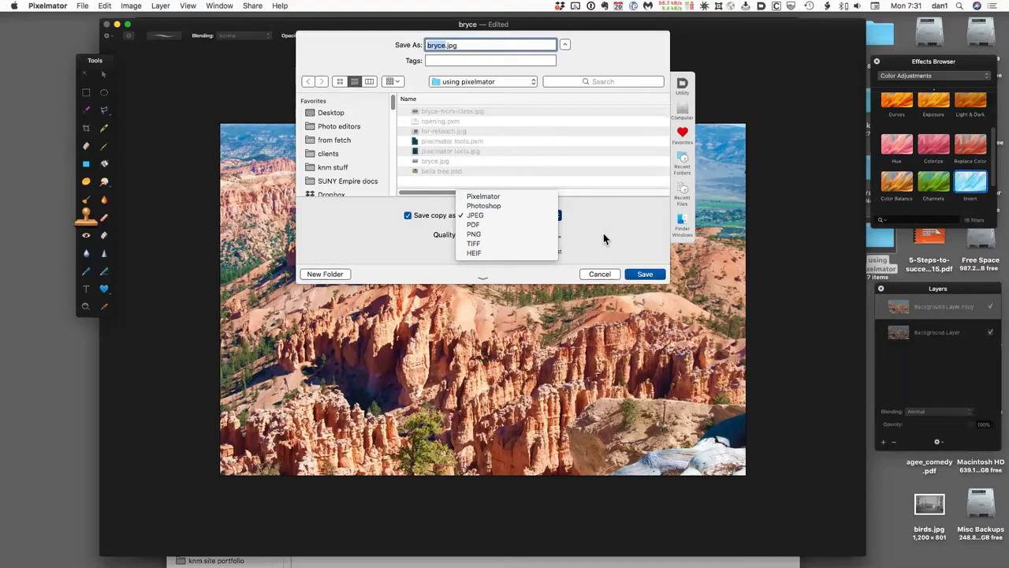
click(603, 273)
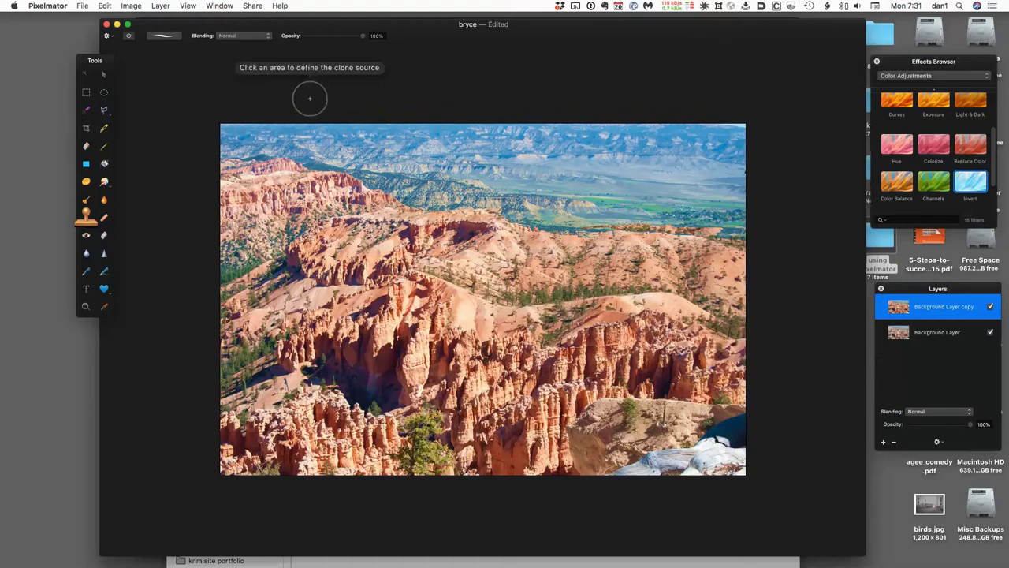
Reopen bryce-from-class.jpg from the recently used files to view it, and close it again
click(82, 6)
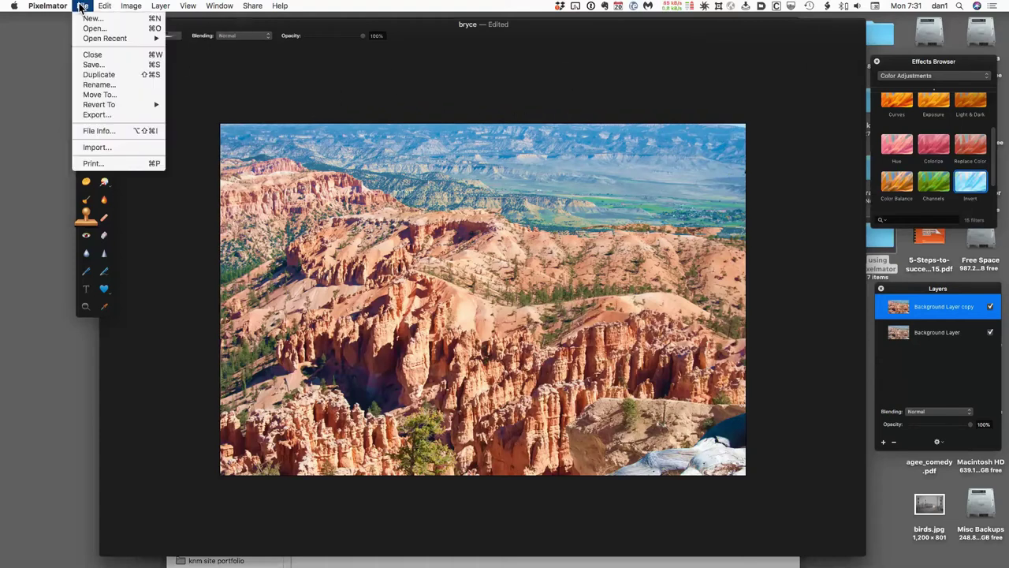
mouse_move(94, 41)
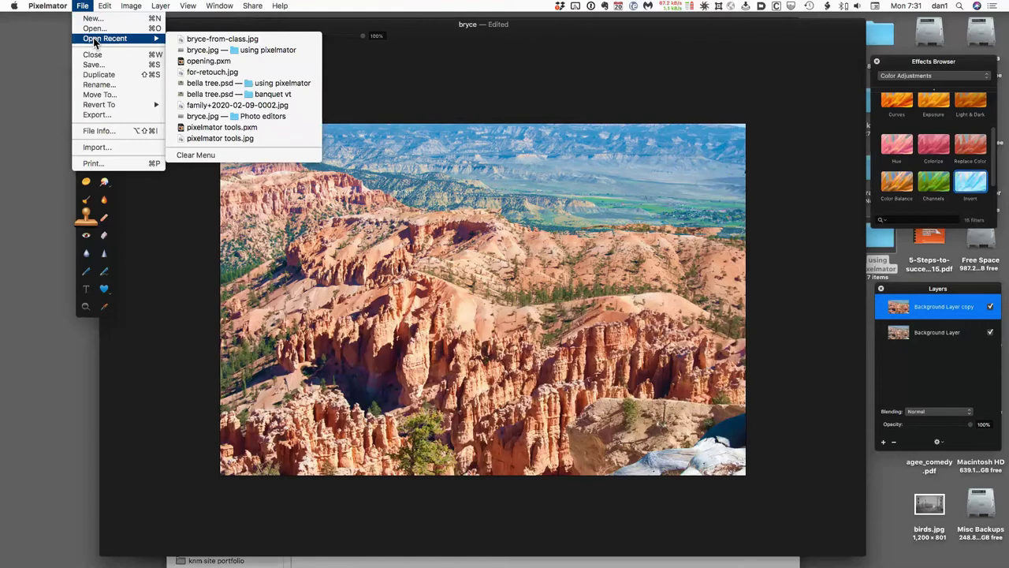
click(203, 40)
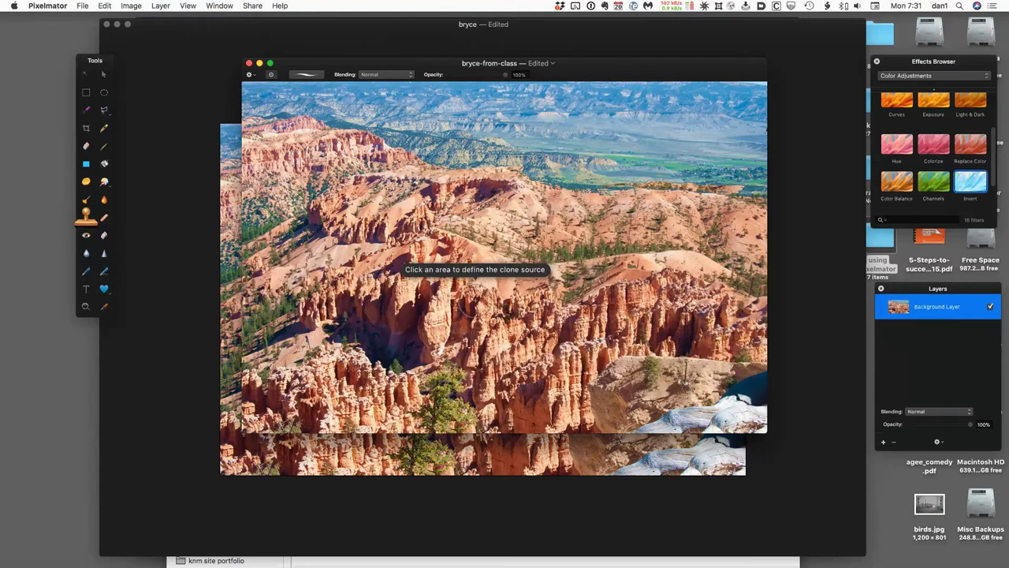
click(249, 63)
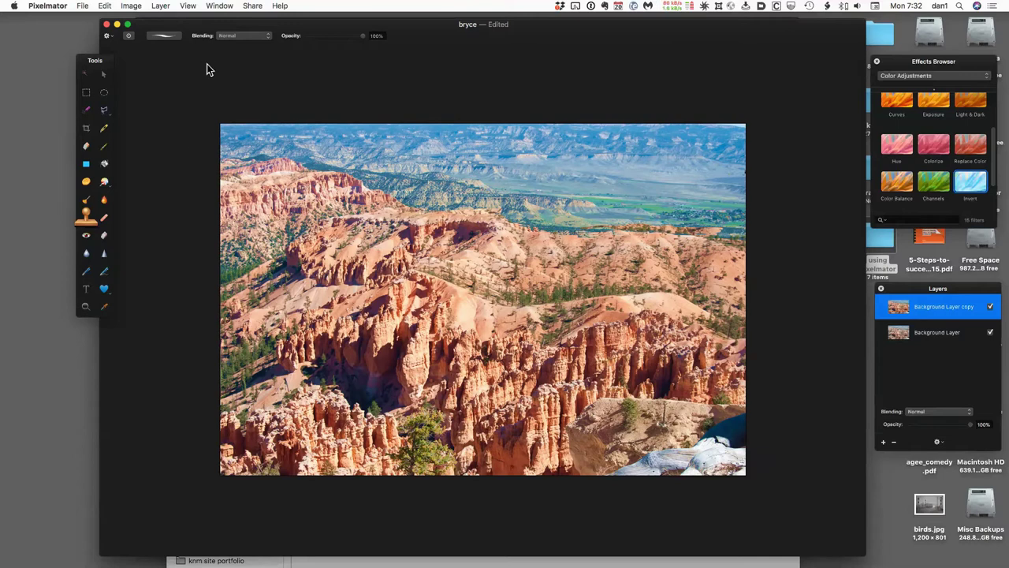
Look over the sharing and export destinations available for the bryce picture
click(253, 6)
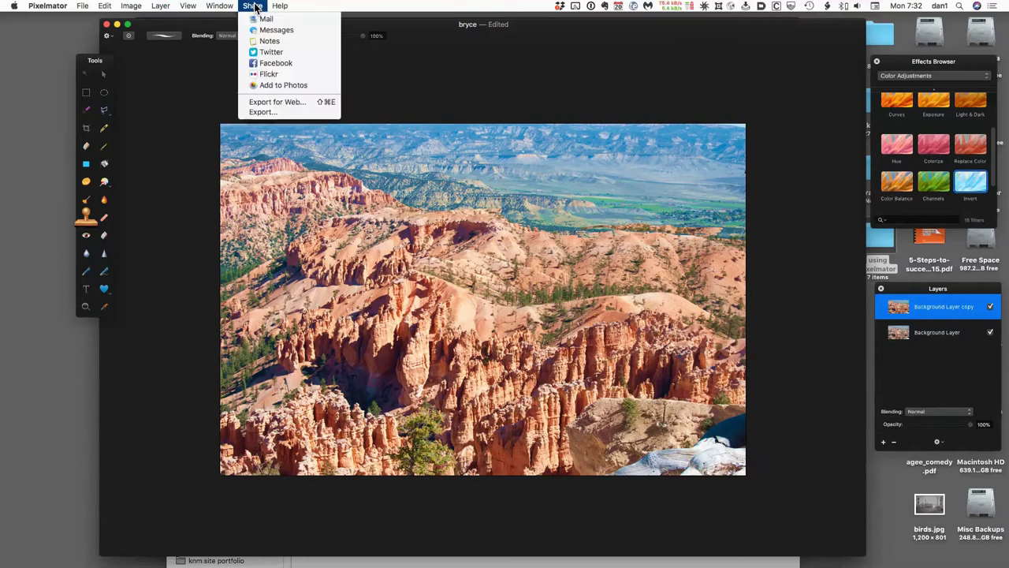
click(170, 149)
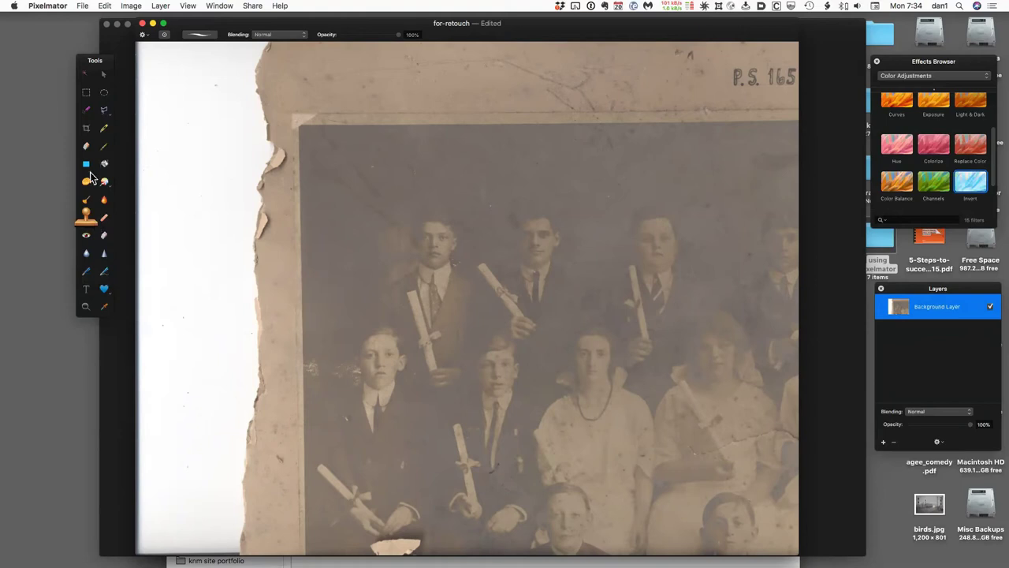
Crop the for-retouch scan to the group photo's edges, removing the torn mount and white margin
click(87, 128)
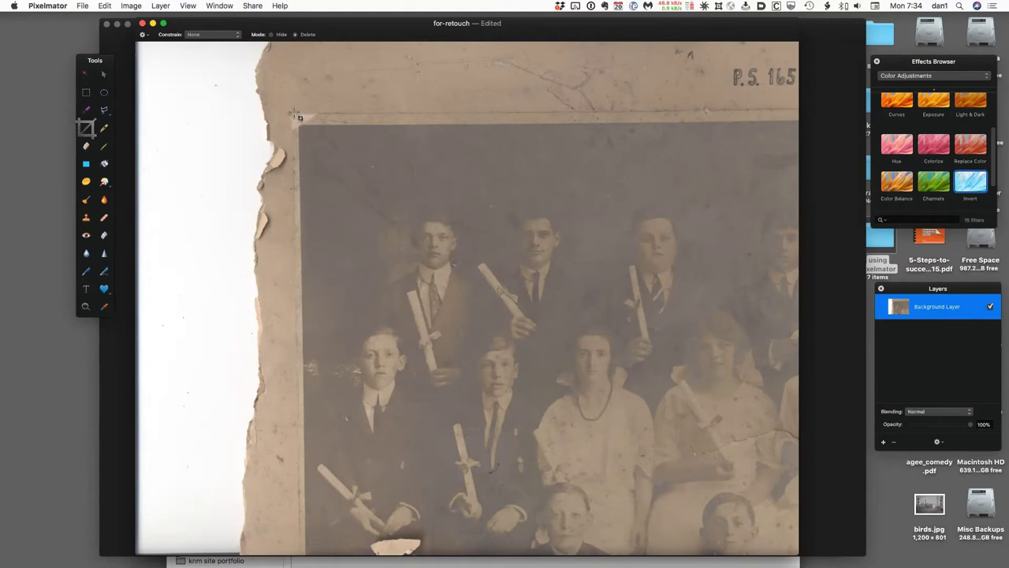
drag(296, 120, 799, 552)
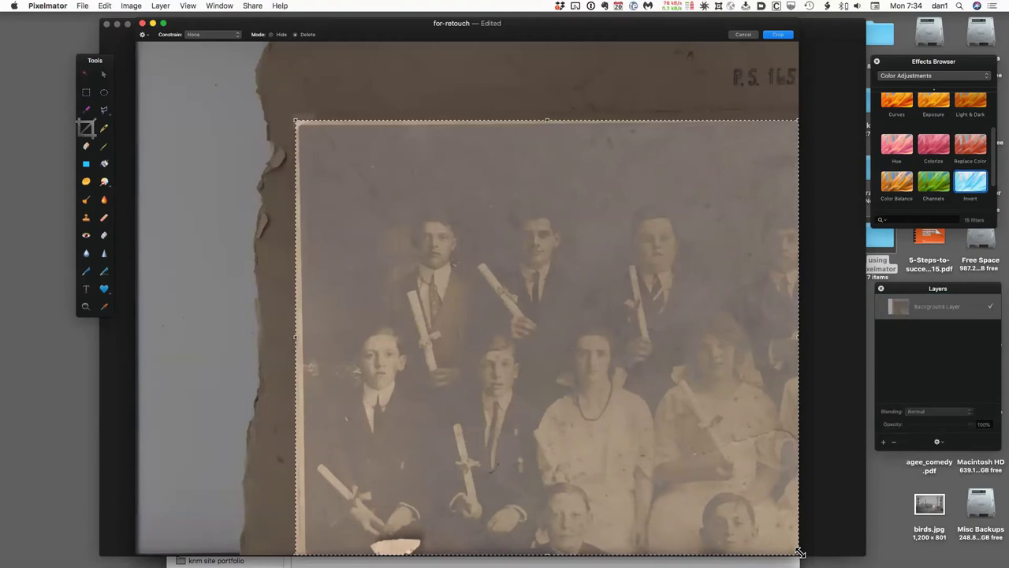
drag(547, 124, 546, 124)
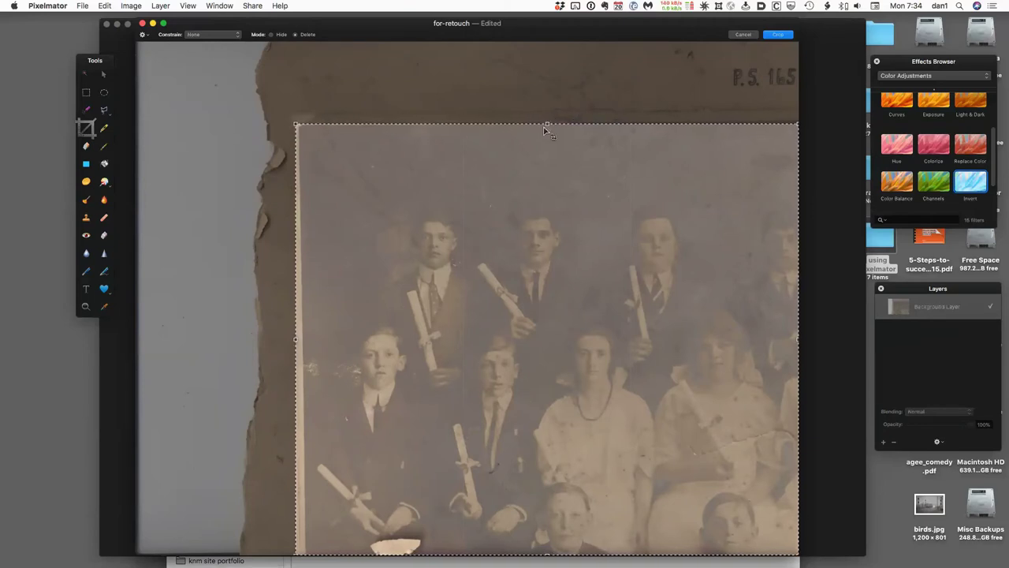
drag(297, 339, 306, 338)
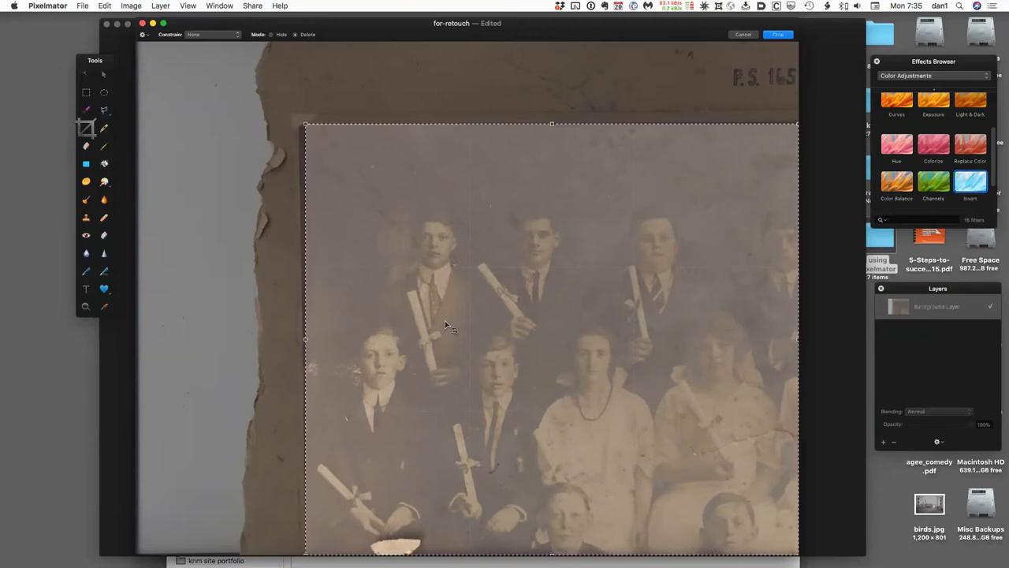
key(Return)
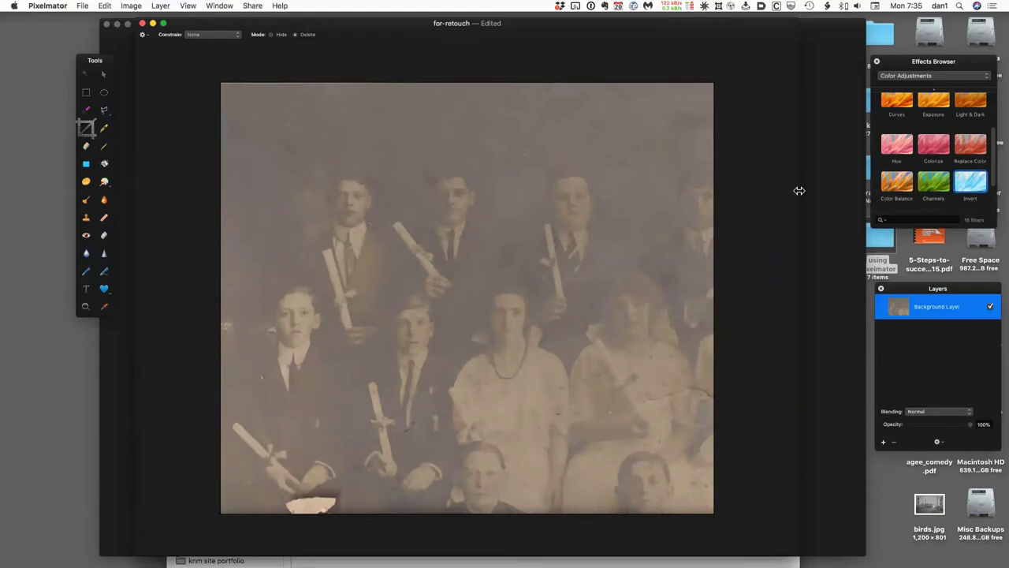
Apply a Brightness and Contrast adjustment to the group photo with brightness 0% and contrast 60%
scroll(920, 157, up, 3)
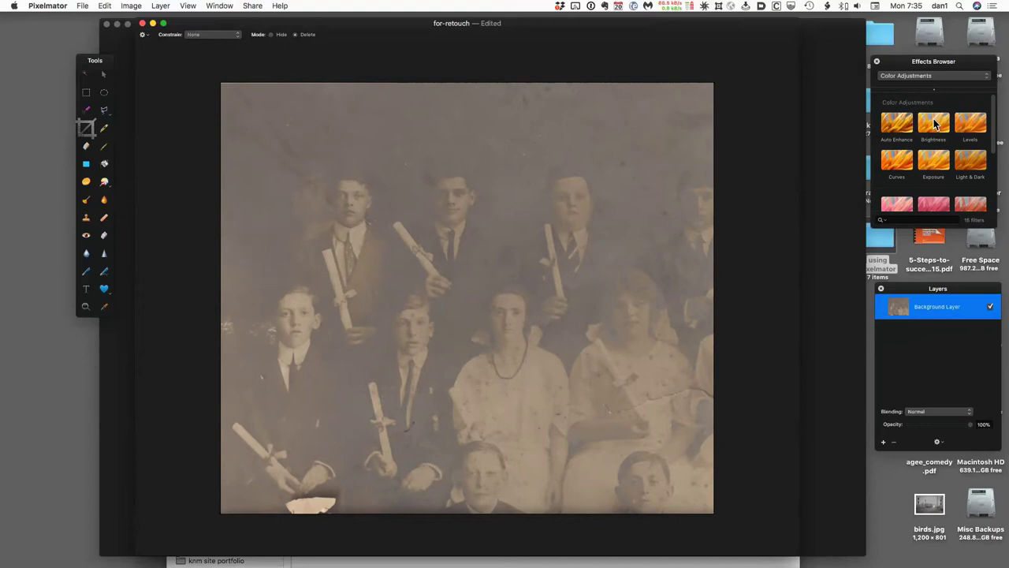
double_click(933, 119)
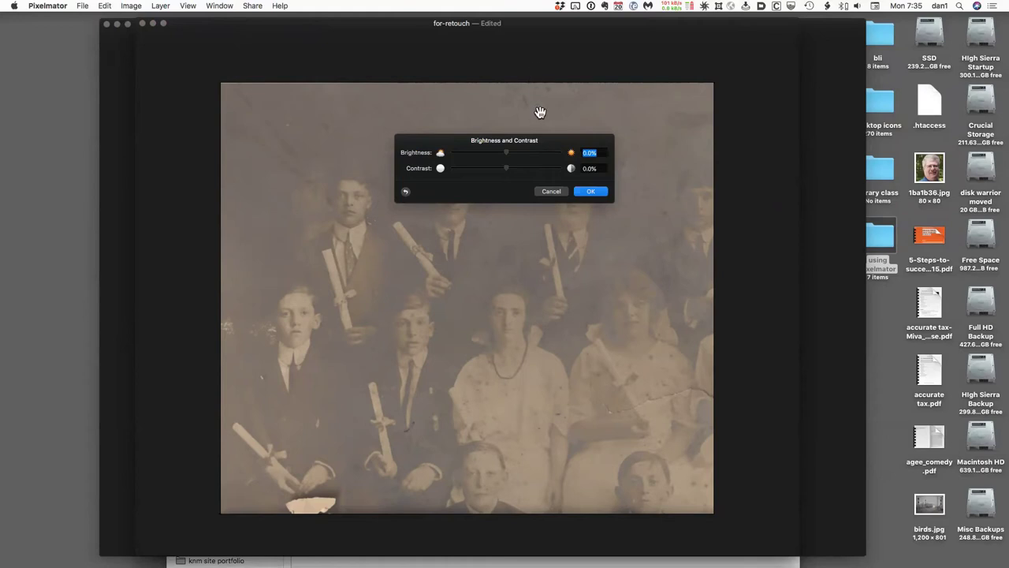
drag(544, 140, 538, 65)
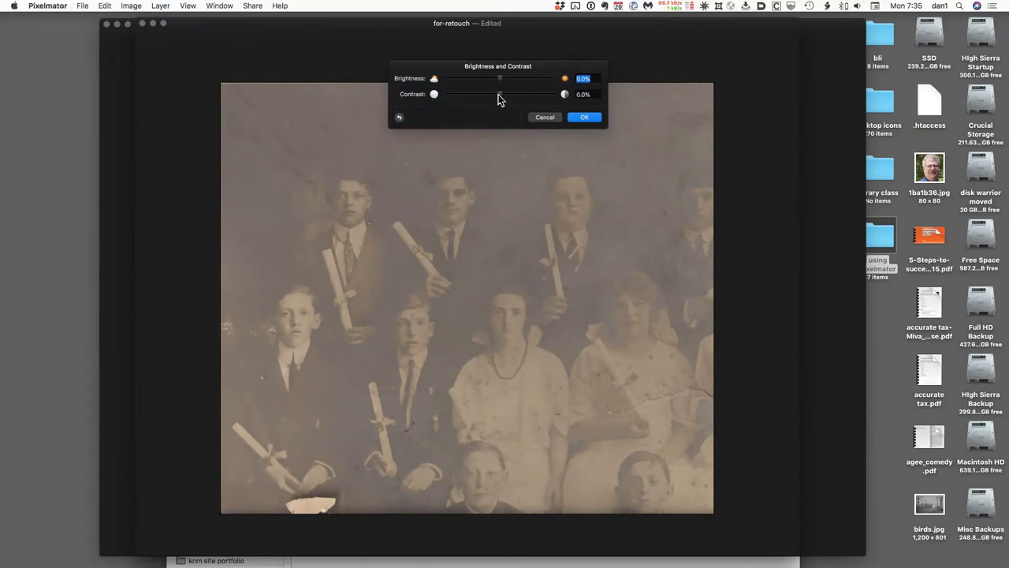
drag(500, 94, 525, 99)
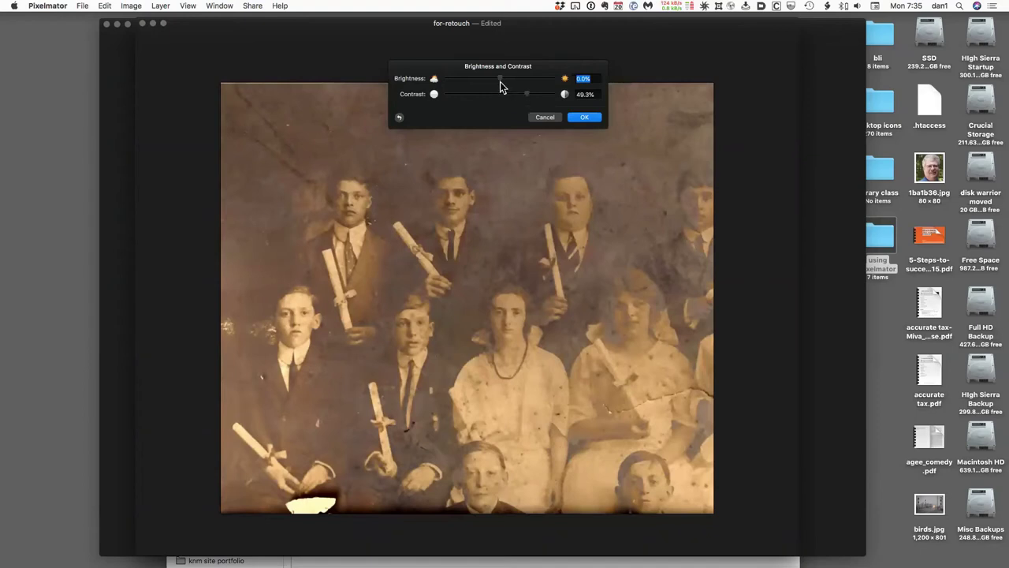
mouse_move(506, 80)
mouse_down()
mouse_move(513, 84)
mouse_move(505, 82)
mouse_up()
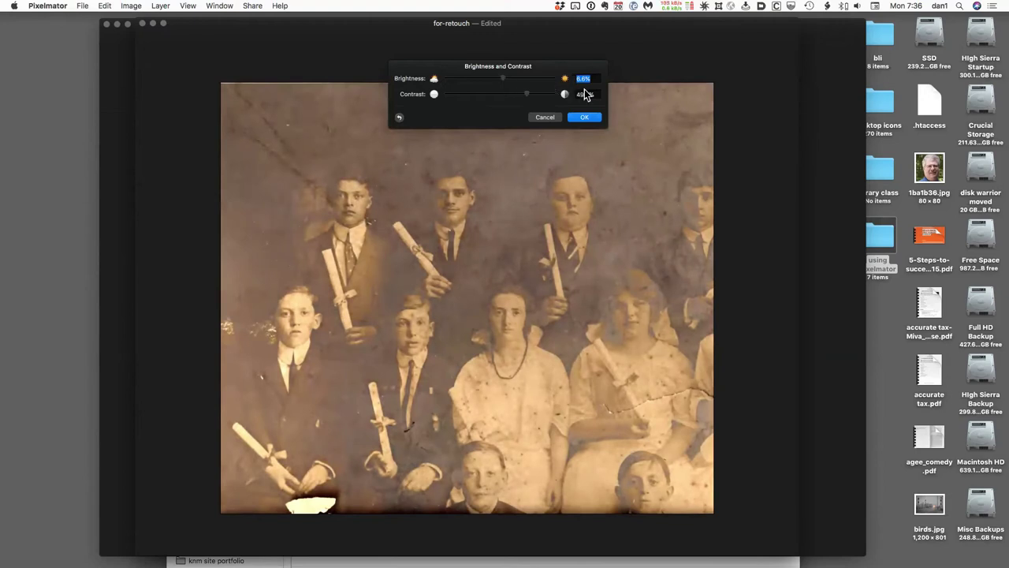
text(0)
key(Tab)
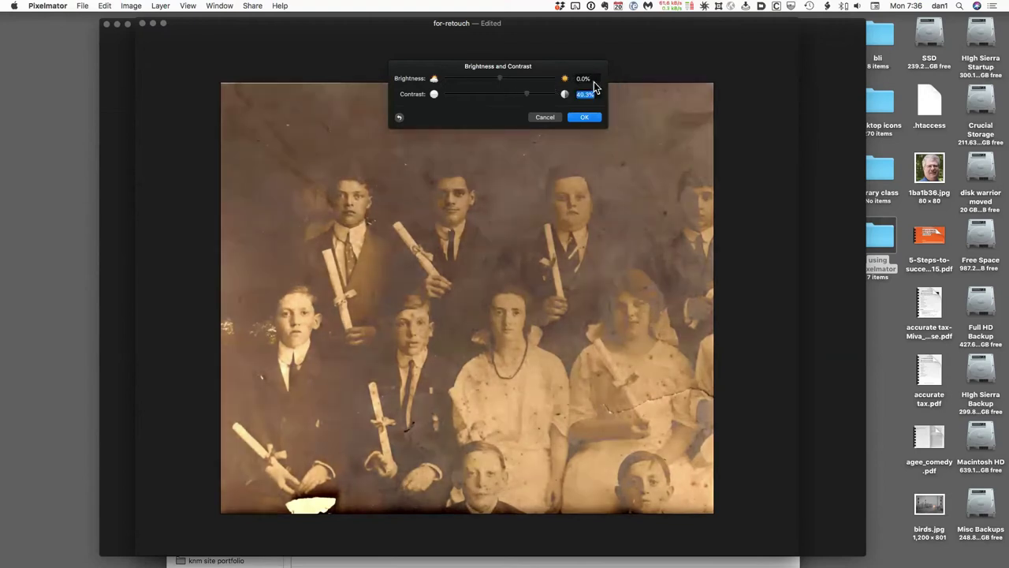
click(581, 98)
text(60)
click(584, 118)
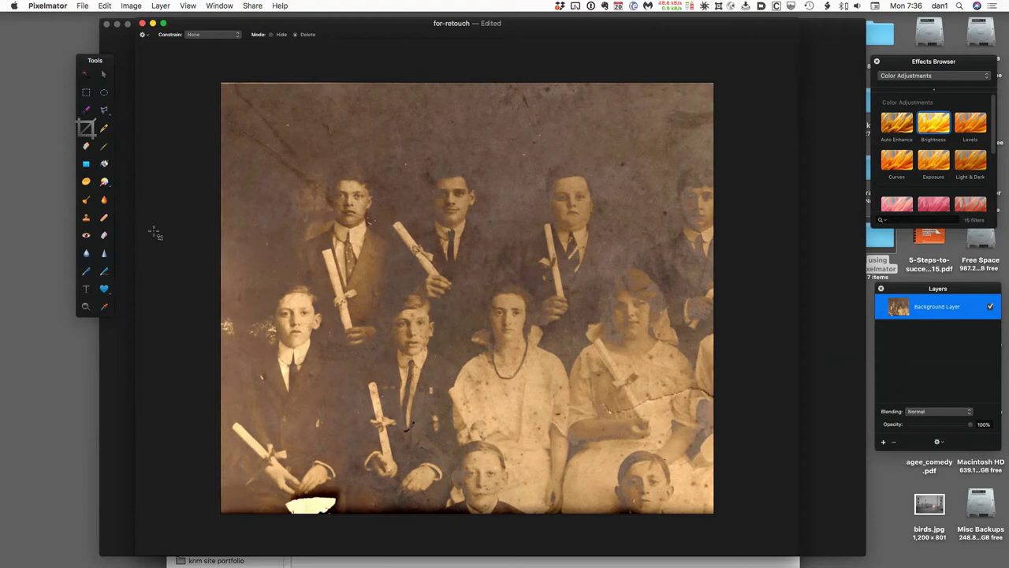
Clone the dark background beside the torn white patch at the photo's lower edge over the patch's right side
click(86, 223)
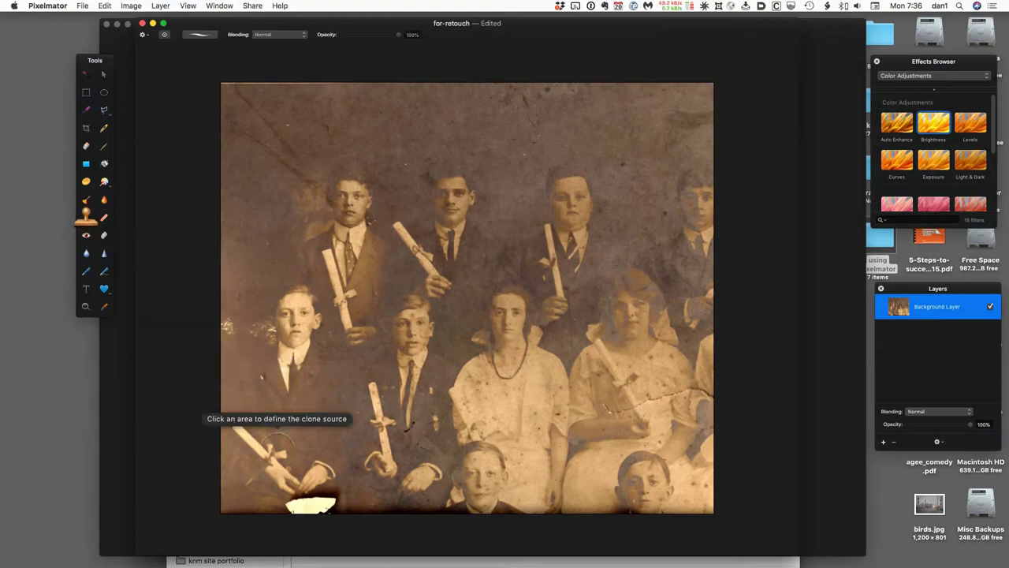
right_click(355, 505)
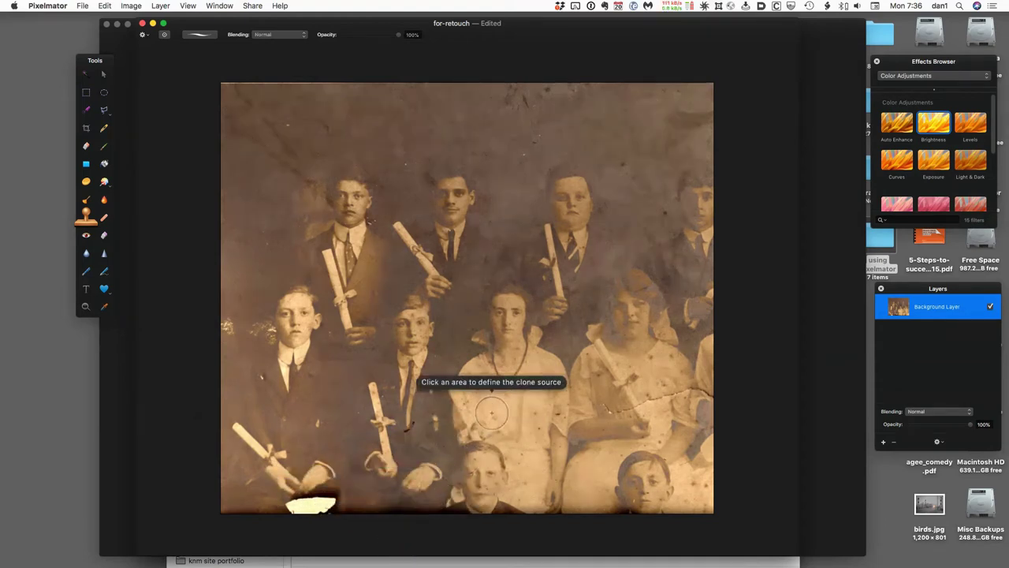
key(super+plus)
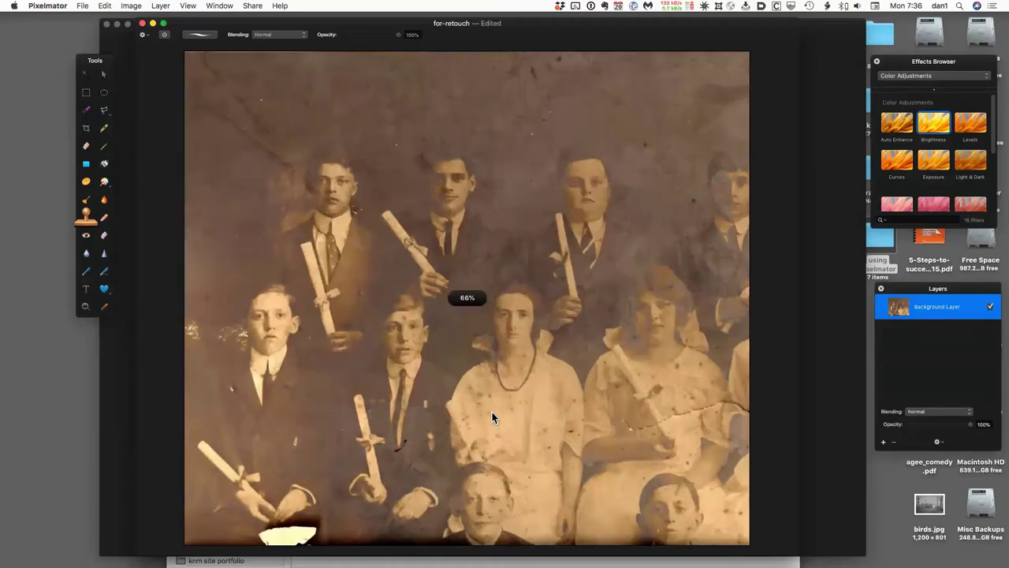
key(super+plus)
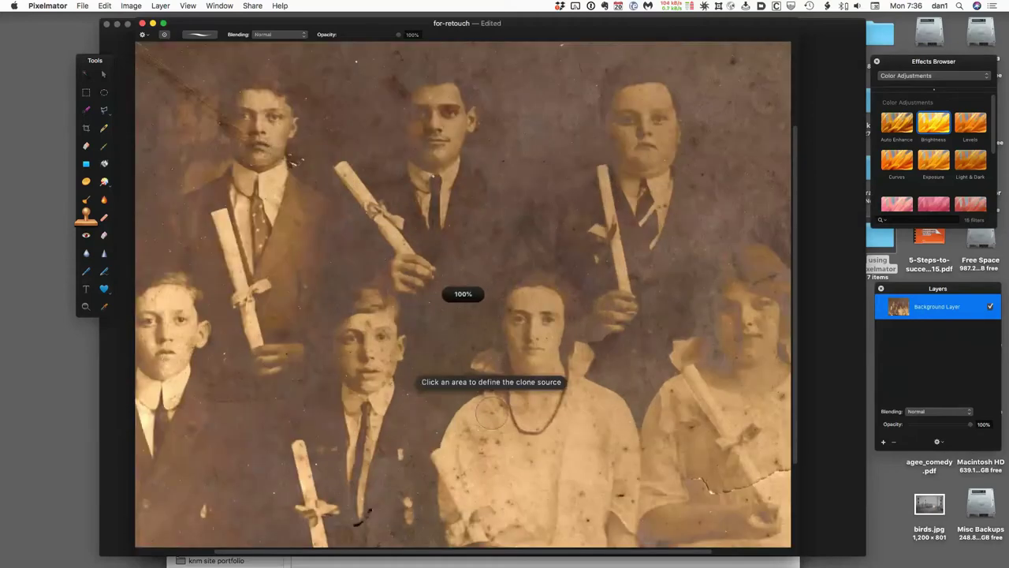
scroll(492, 411, down, 3)
scroll(492, 412, down, 3)
scroll(492, 412, left, 3)
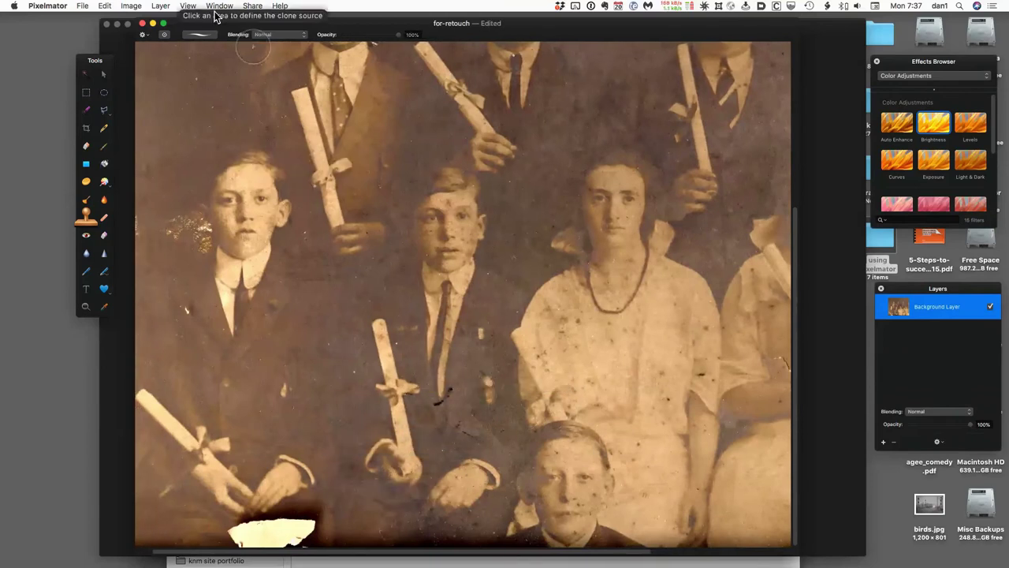
click(189, 6)
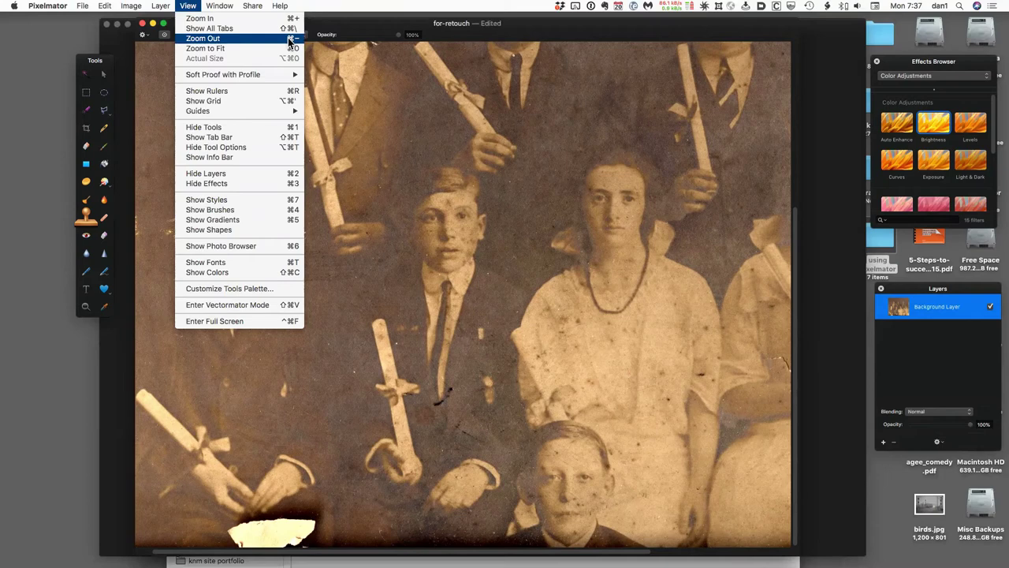
click(322, 7)
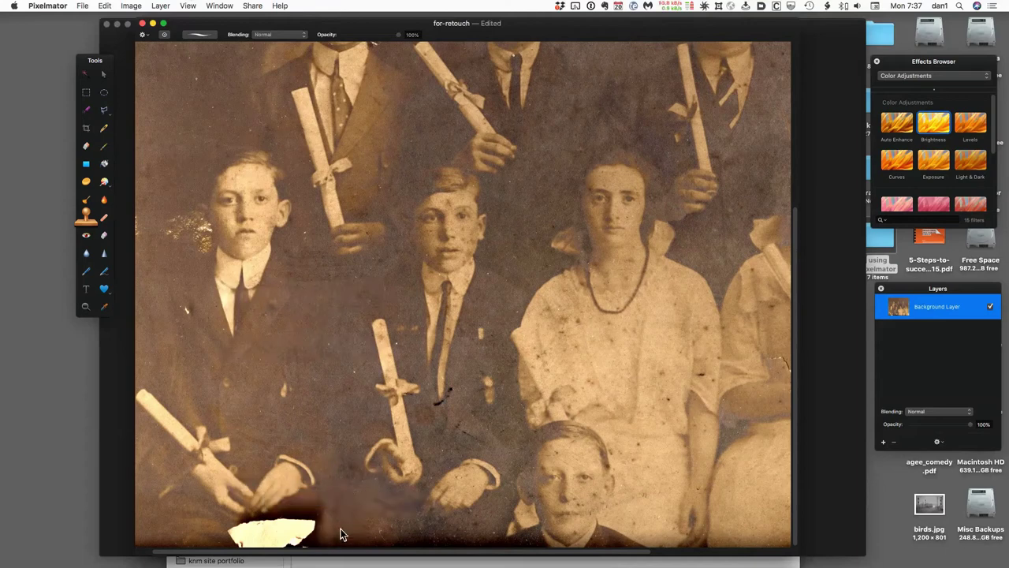
scroll(341, 534, up, 6)
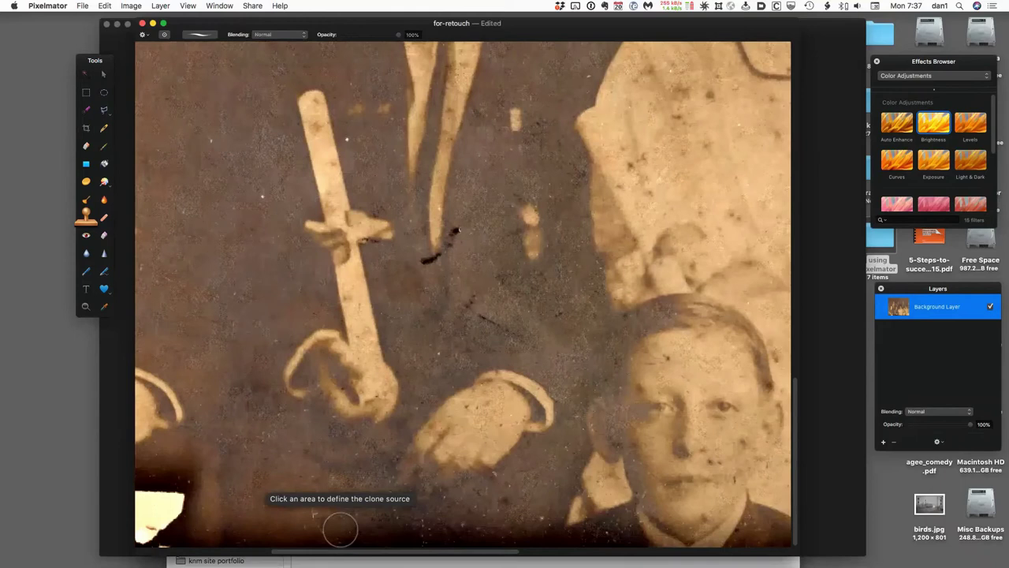
scroll(341, 530, left, 6)
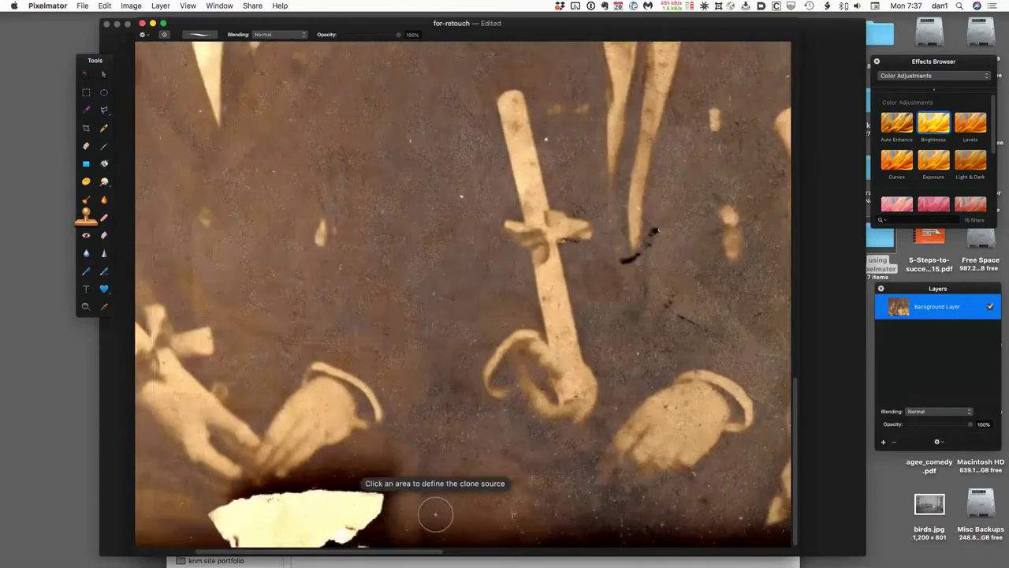
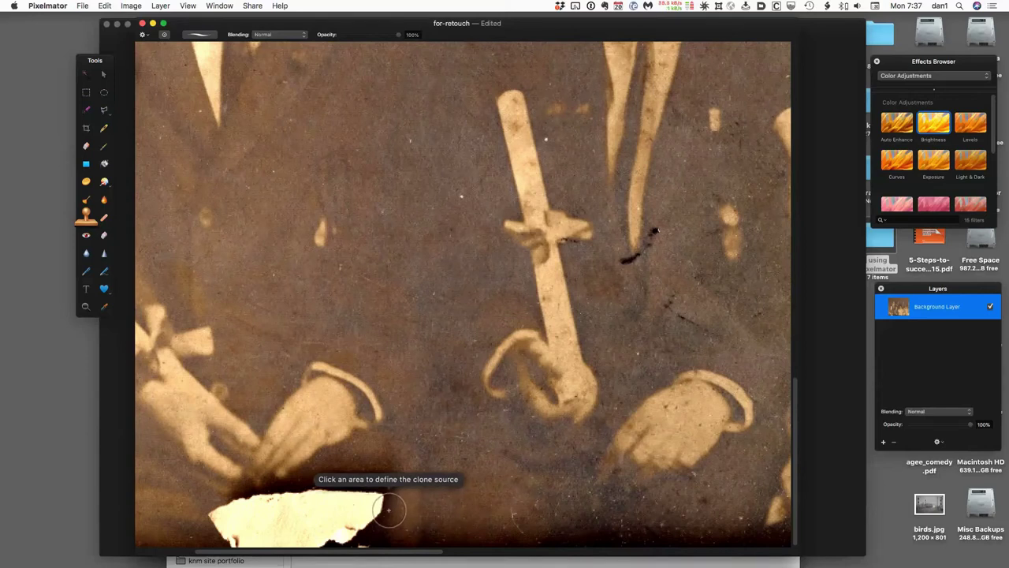
alt+click(388, 511)
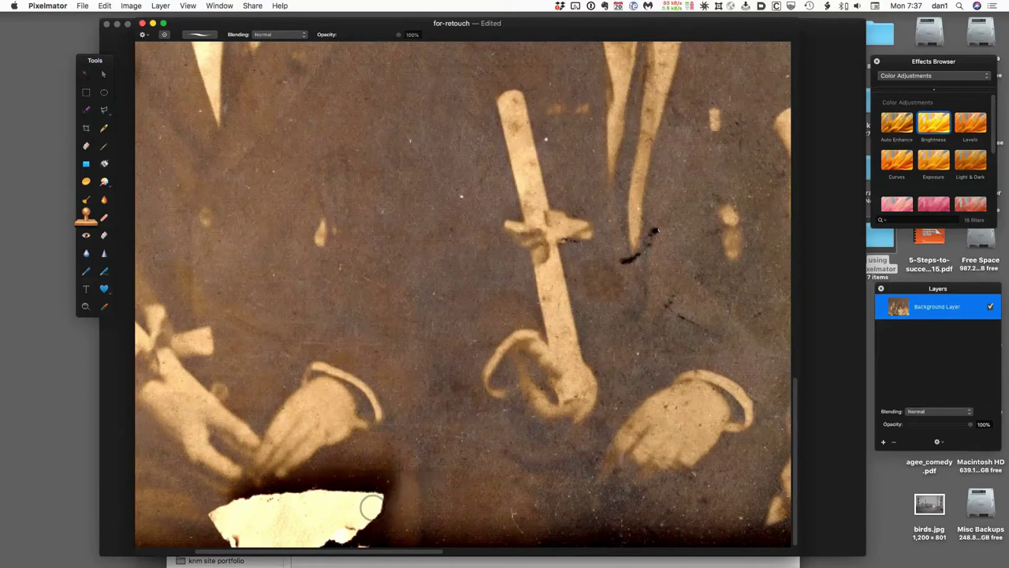
drag(372, 508, 339, 540)
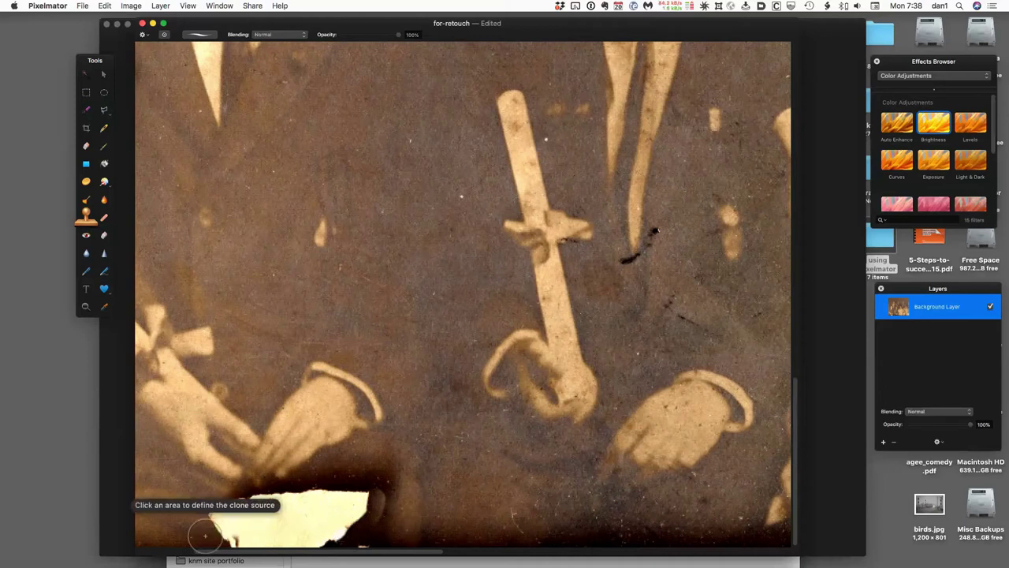
Clone the brown background beside the torn white patch over its left edge
drag(217, 517, 212, 514)
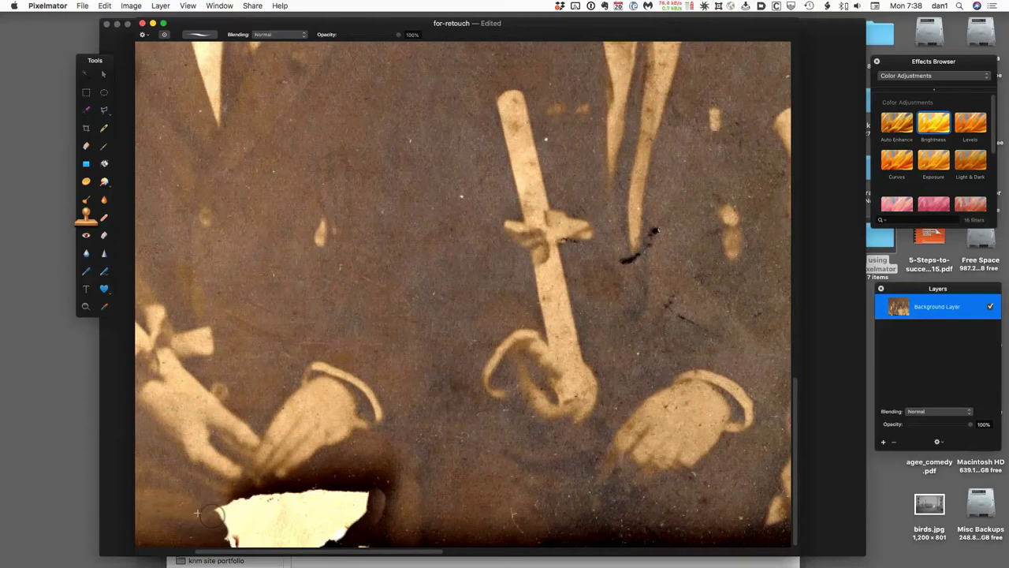
mouse_move(208, 508)
mouse_down()
mouse_move(230, 541)
mouse_move(239, 542)
mouse_up()
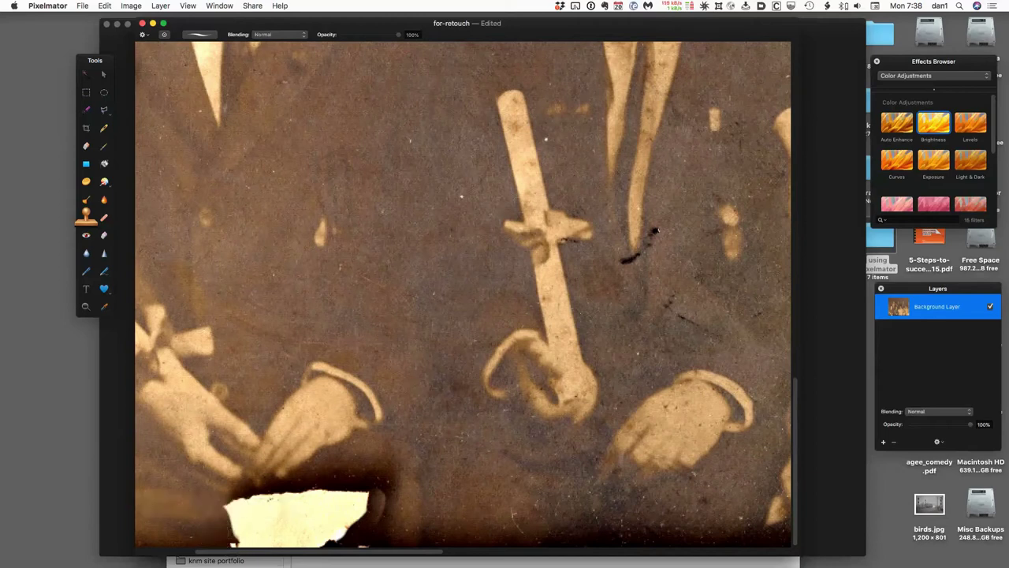
drag(233, 543, 220, 507)
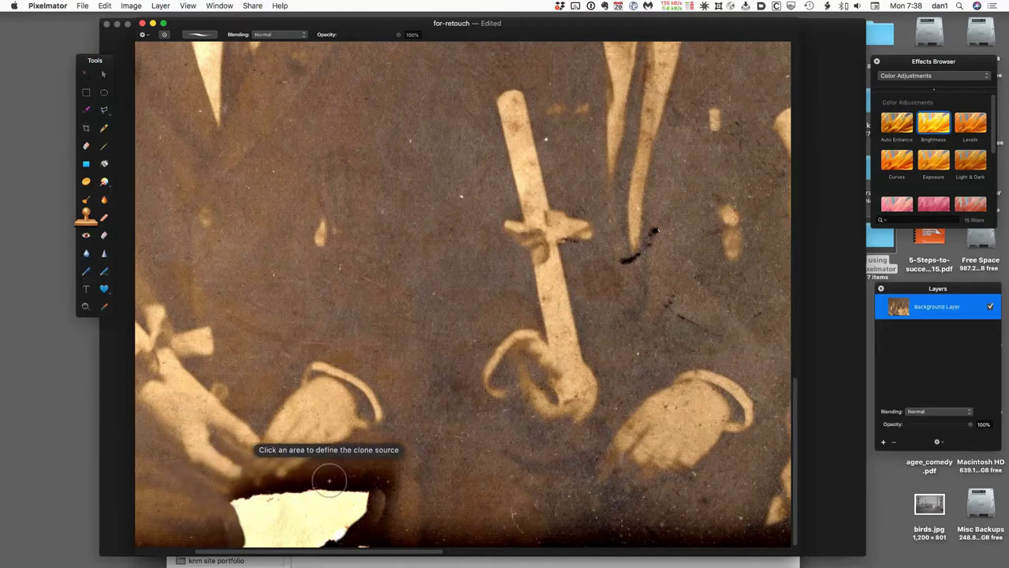
Clone the dark area beneath the hands along the top edge of the torn white patch
alt+click(355, 480)
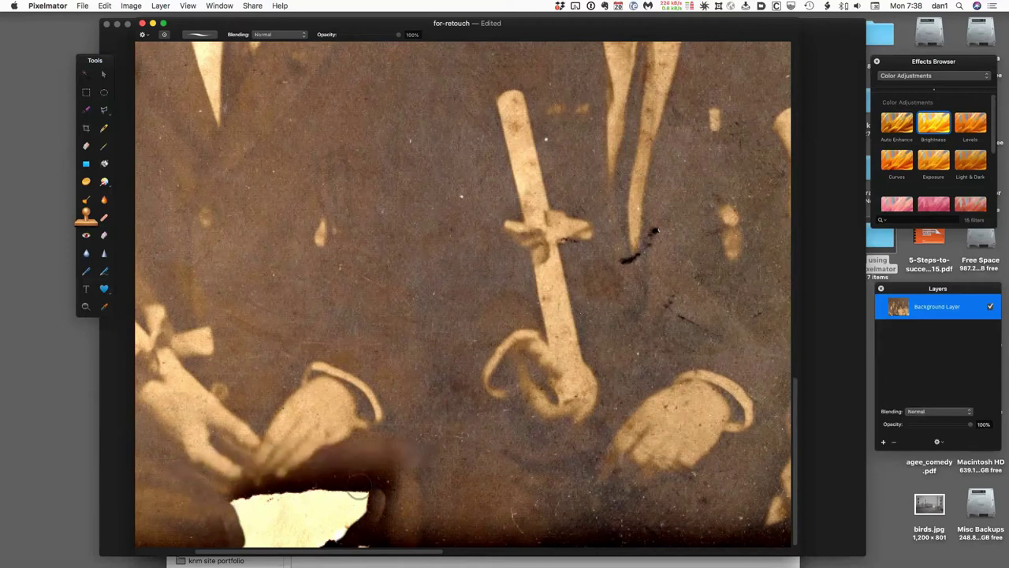
mouse_move(359, 487)
mouse_down()
mouse_move(354, 497)
mouse_move(303, 489)
mouse_up()
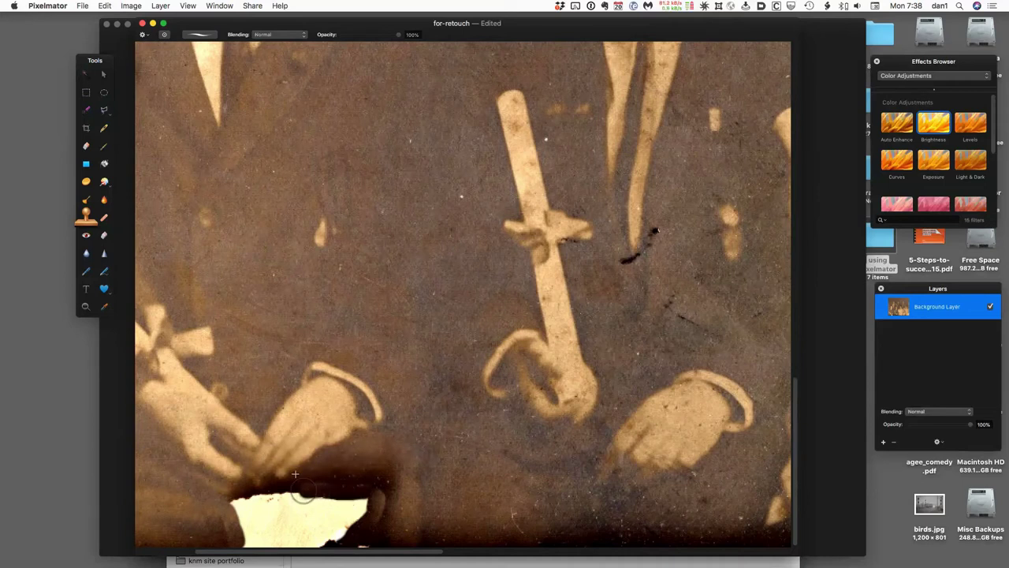
key(alt)
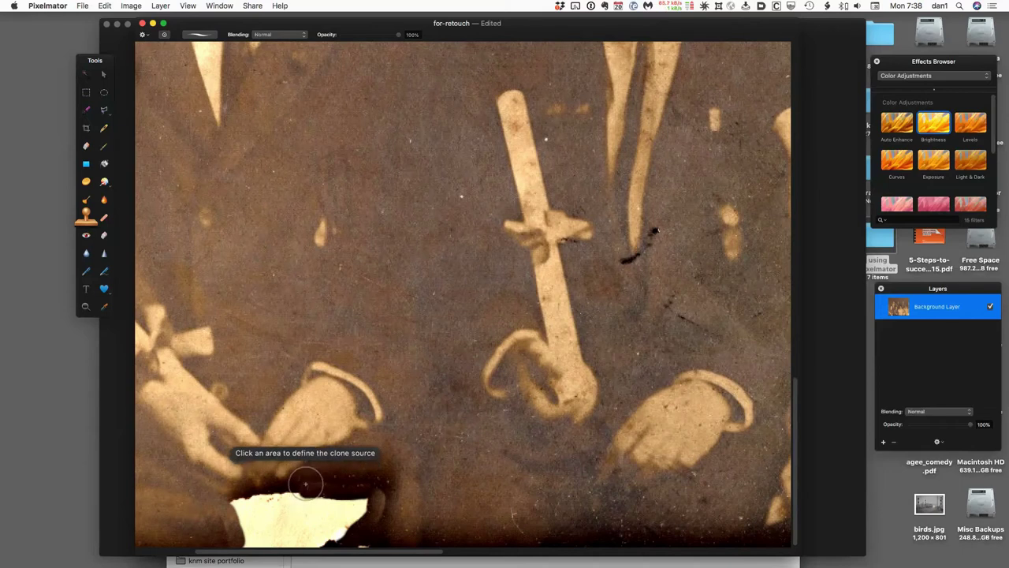
alt+click(306, 482)
drag(305, 496, 248, 503)
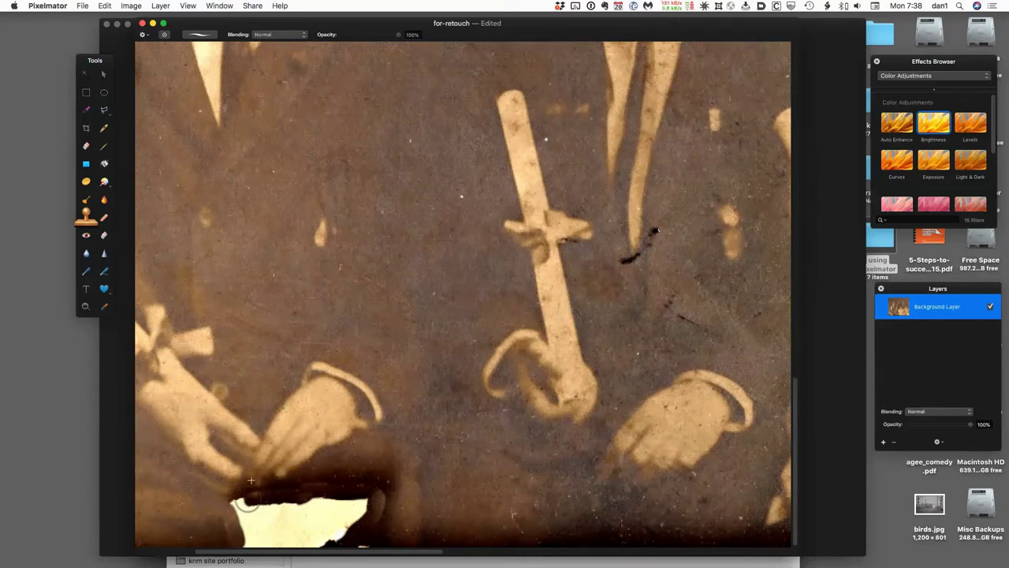
Resample the background beside the patch and clone it over the patch's upper-left corner
key(alt)
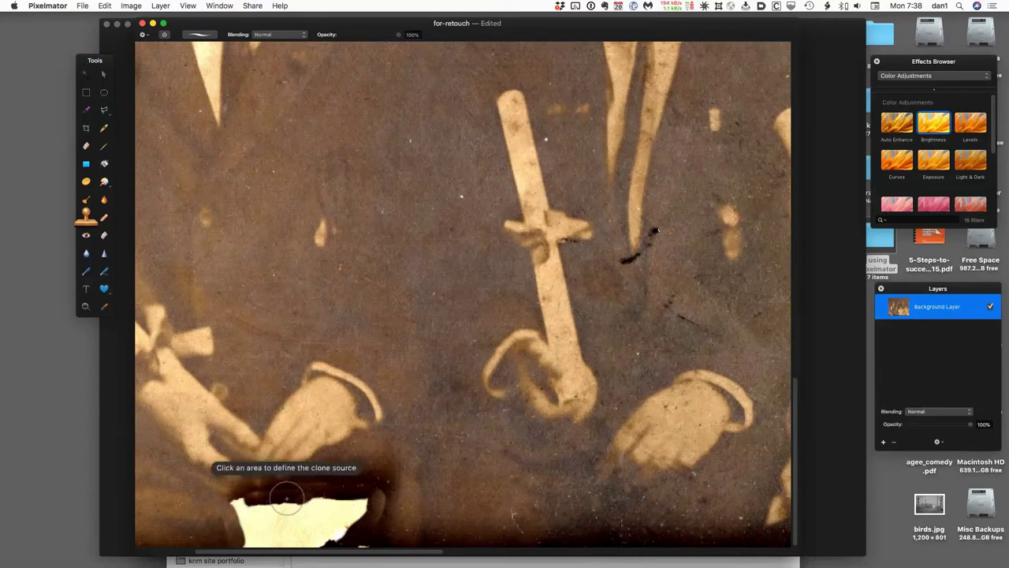
alt+click(227, 485)
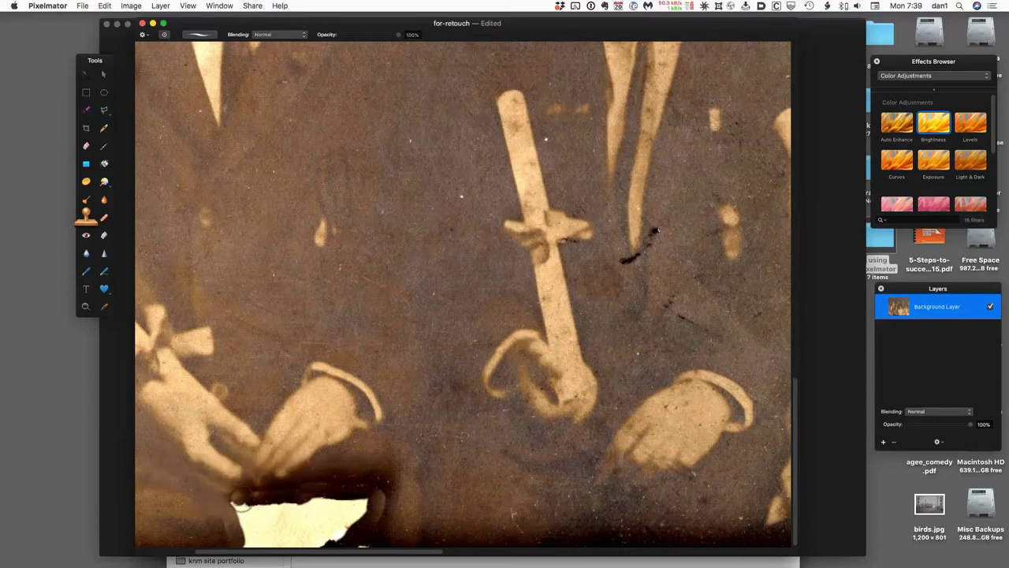
drag(241, 505, 245, 503)
key(alt)
alt+click(253, 476)
drag(269, 488, 290, 484)
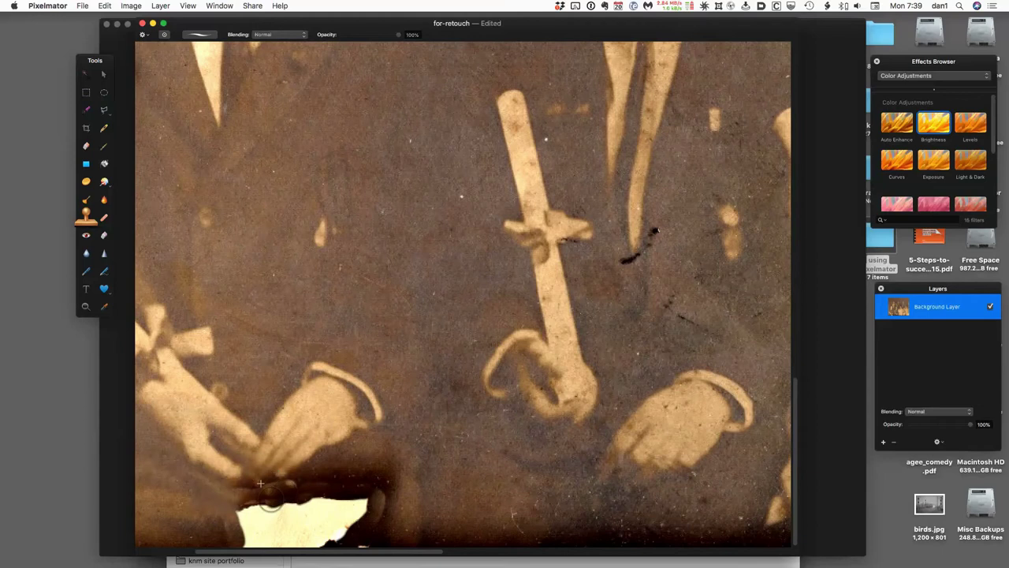
key(super+z)
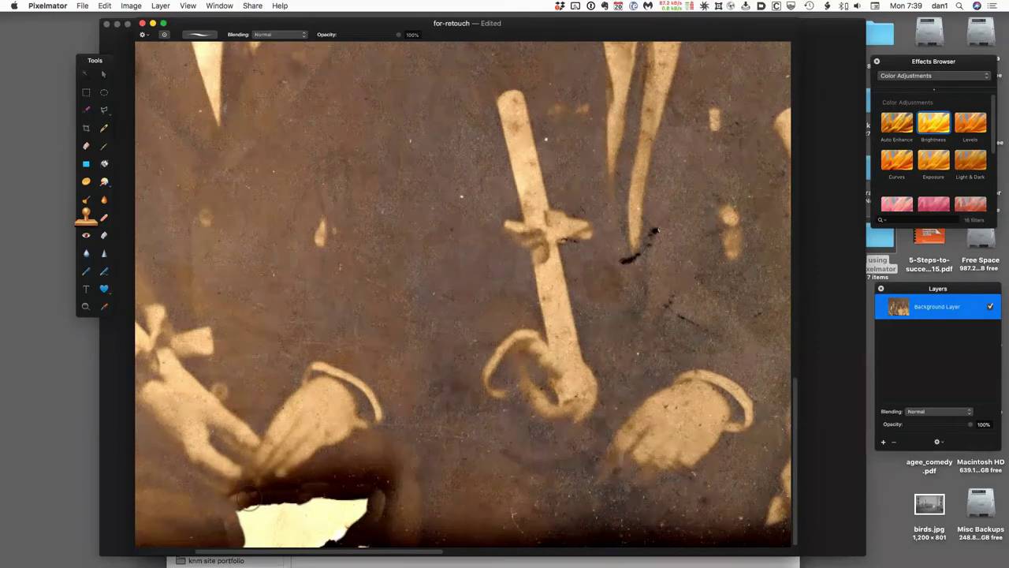
Clone dark background across the torn patch's upper strip and over its upper-right corner
mouse_move(246, 499)
mouse_down()
mouse_move(236, 502)
mouse_move(370, 505)
mouse_up()
click(371, 505)
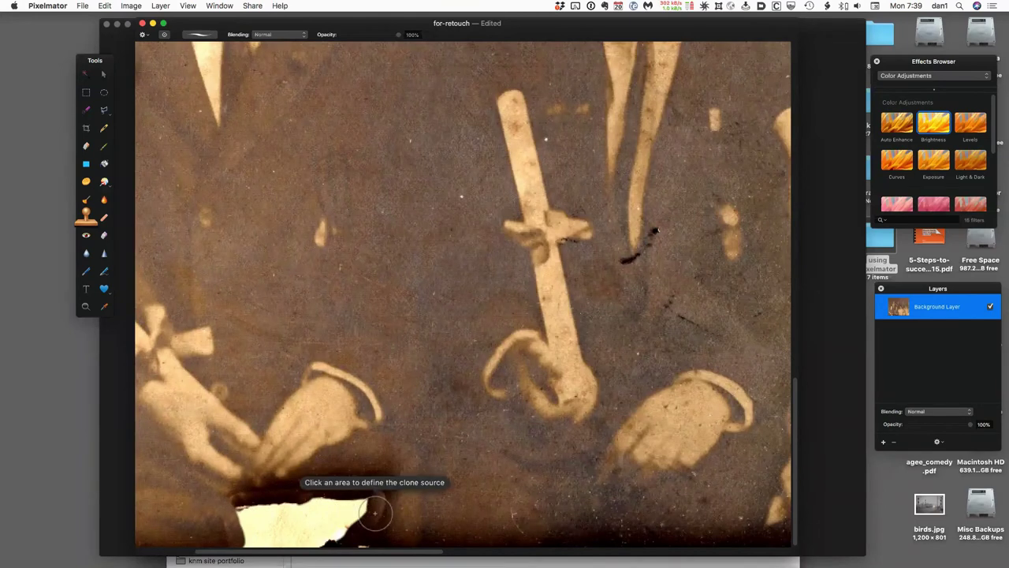
mouse_move(363, 503)
mouse_down()
mouse_move(333, 536)
mouse_move(363, 503)
mouse_move(363, 517)
mouse_move(376, 489)
mouse_move(347, 484)
mouse_move(344, 496)
mouse_move(356, 473)
mouse_move(243, 481)
mouse_up()
key(alt)
alt+click(347, 476)
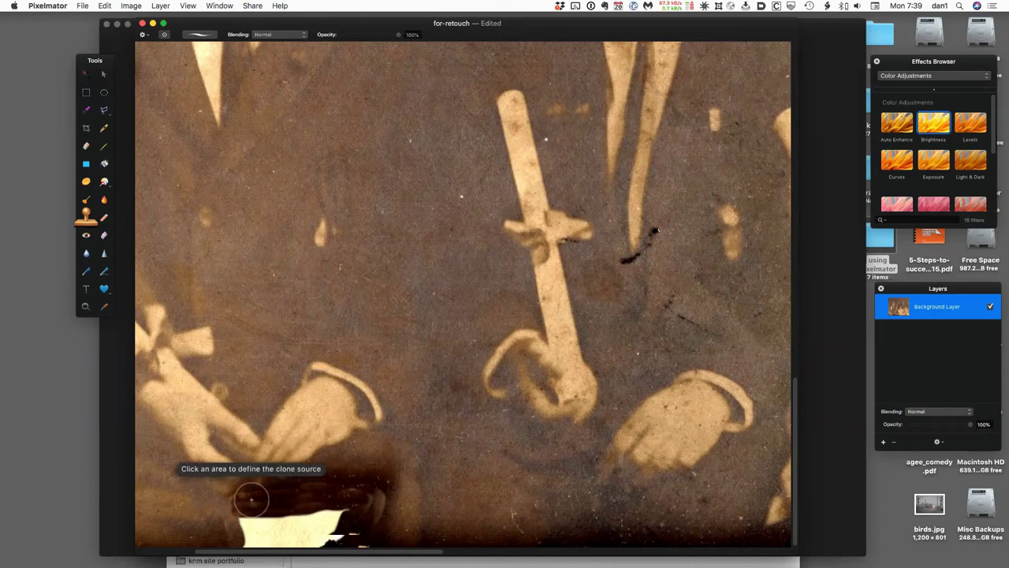
Clone the dark background beneath the boy's hands down over the upper part of the remaining white patch
alt+click(252, 498)
drag(246, 521, 349, 511)
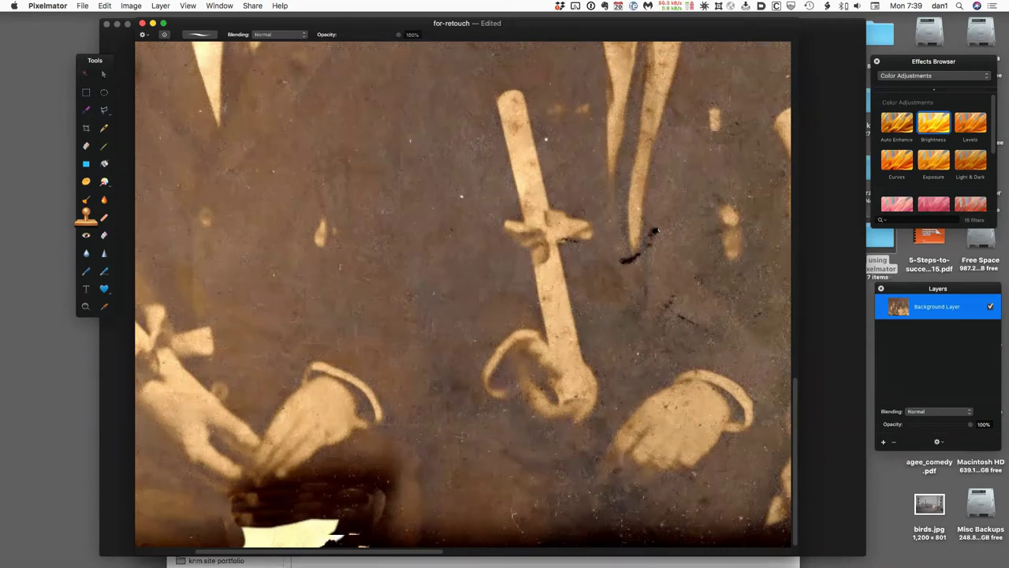
key(alt)
alt+click(333, 508)
drag(335, 521, 227, 535)
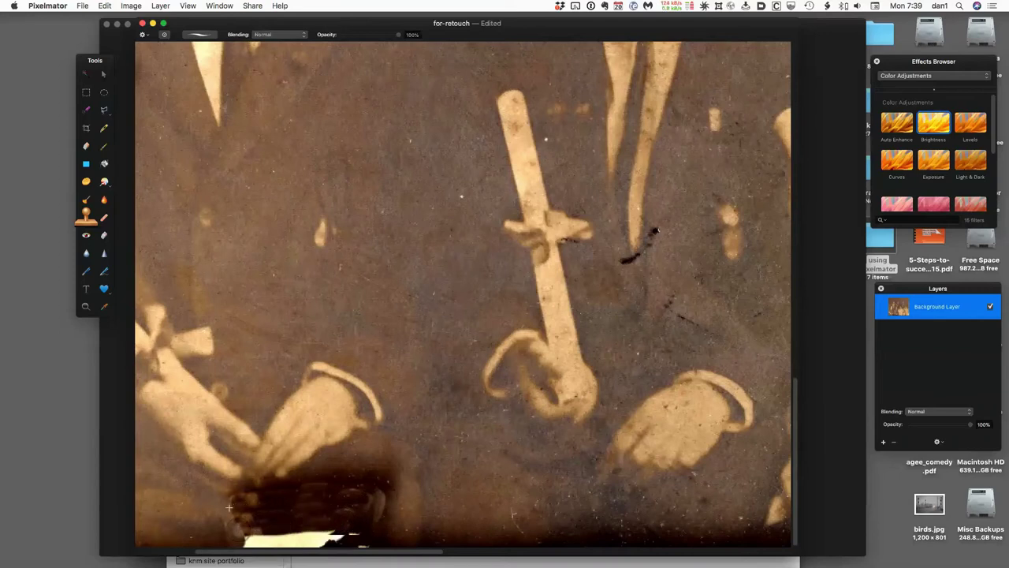
Clone the dark filled area over the last strip of the white patch along the photo's bottom edge
key(alt)
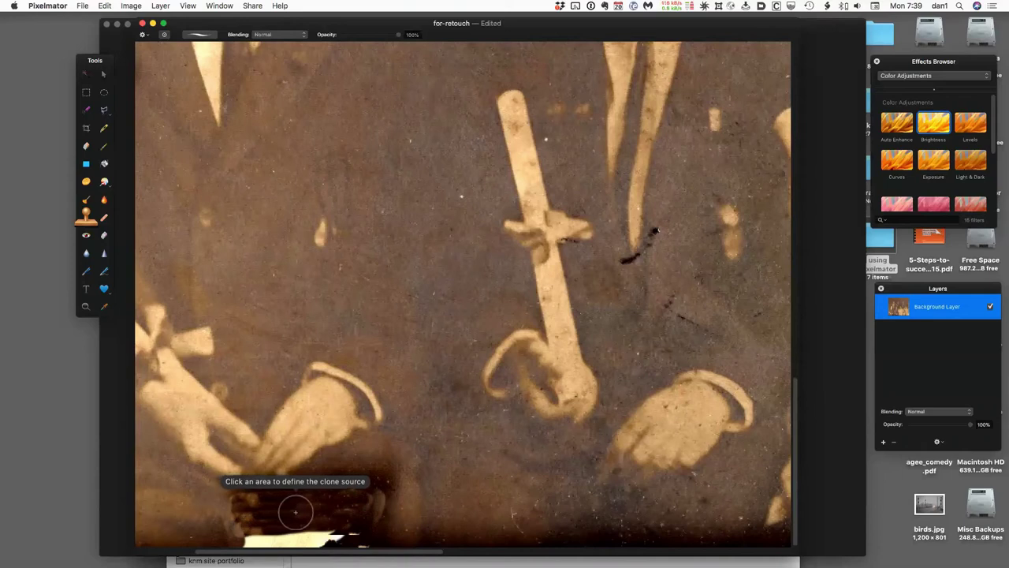
alt+click(296, 512)
drag(264, 535, 355, 534)
key(alt)
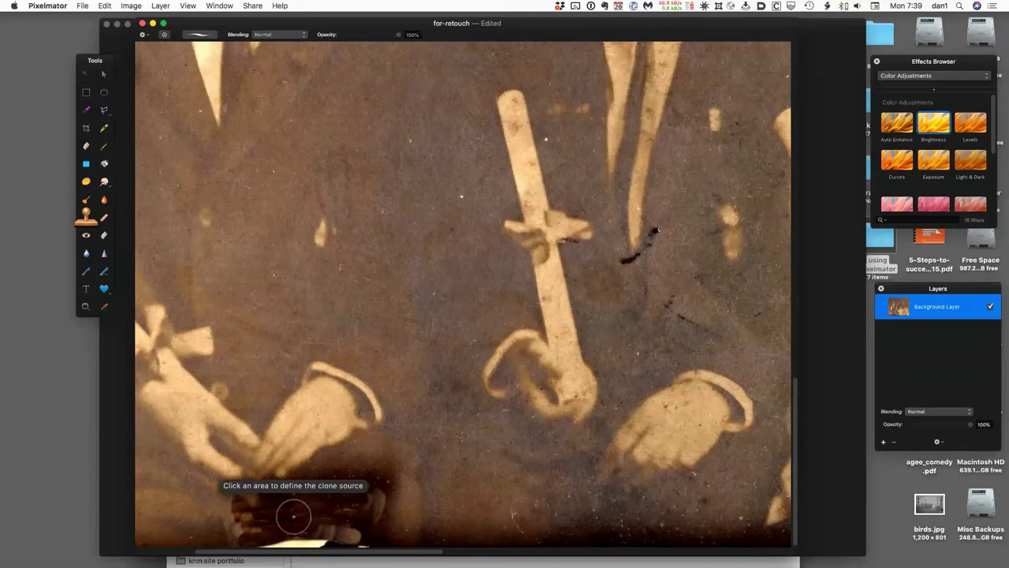
drag(325, 543, 263, 543)
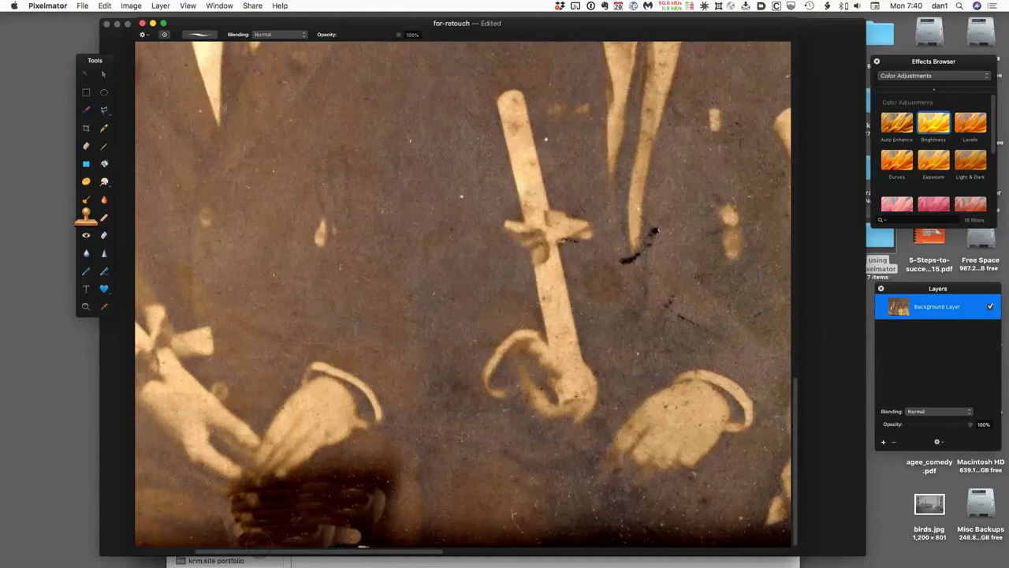
key(alt)
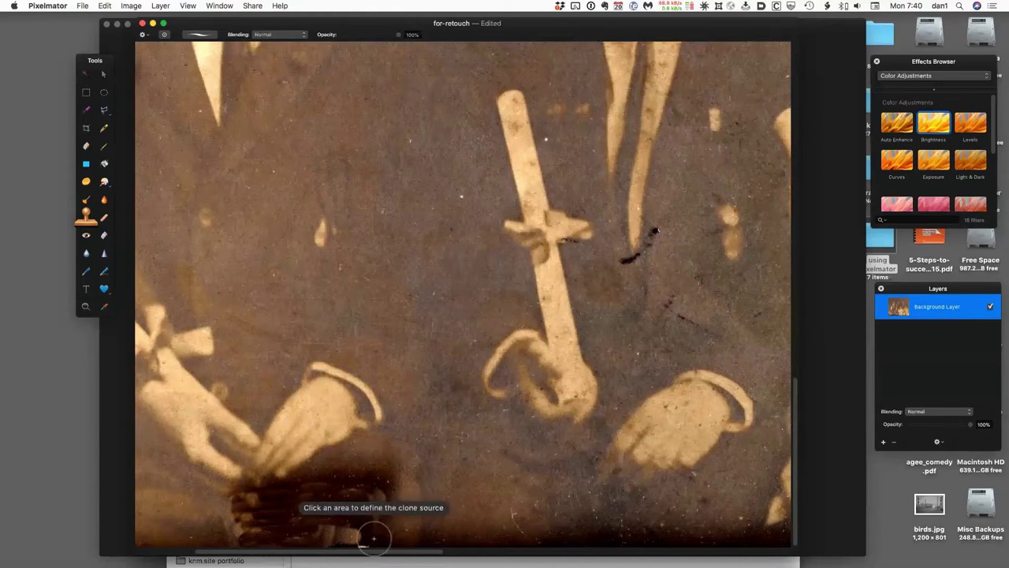
alt+click(374, 537)
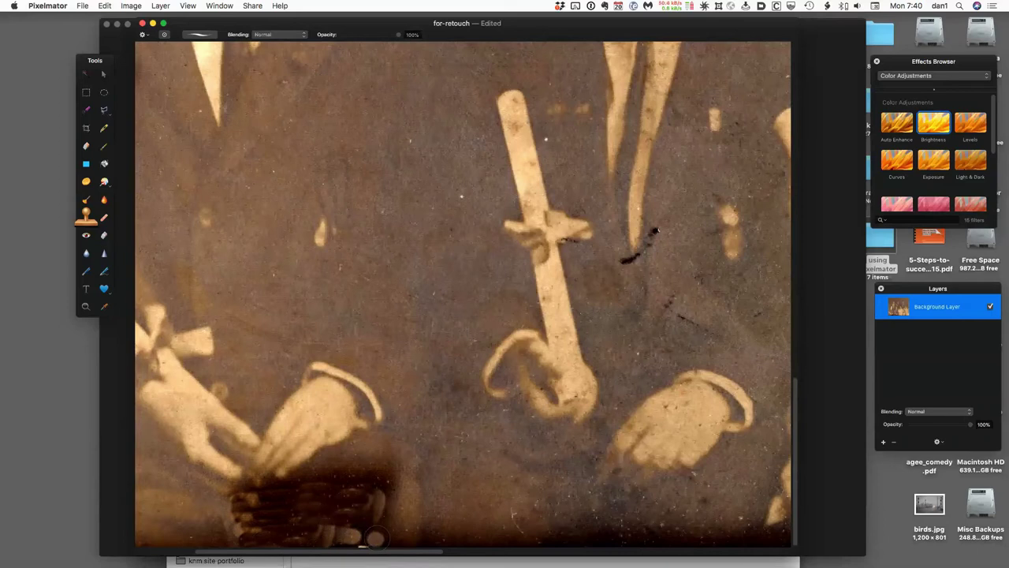
key(super+z)
Resample the dark background beside the filled patch and clone it over the light smudges at its lower-right corner
key(alt)
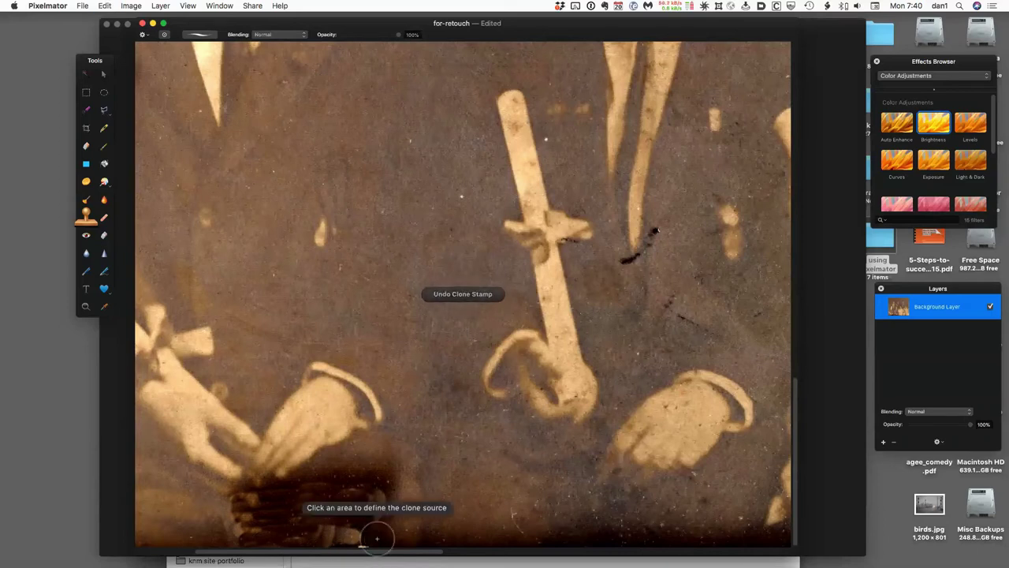
alt+click(377, 537)
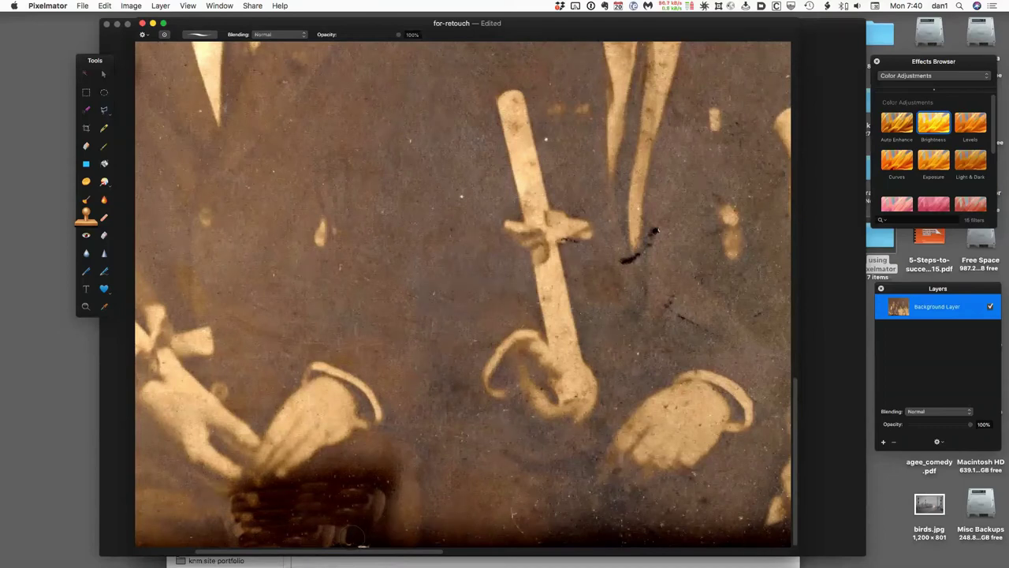
key(alt)
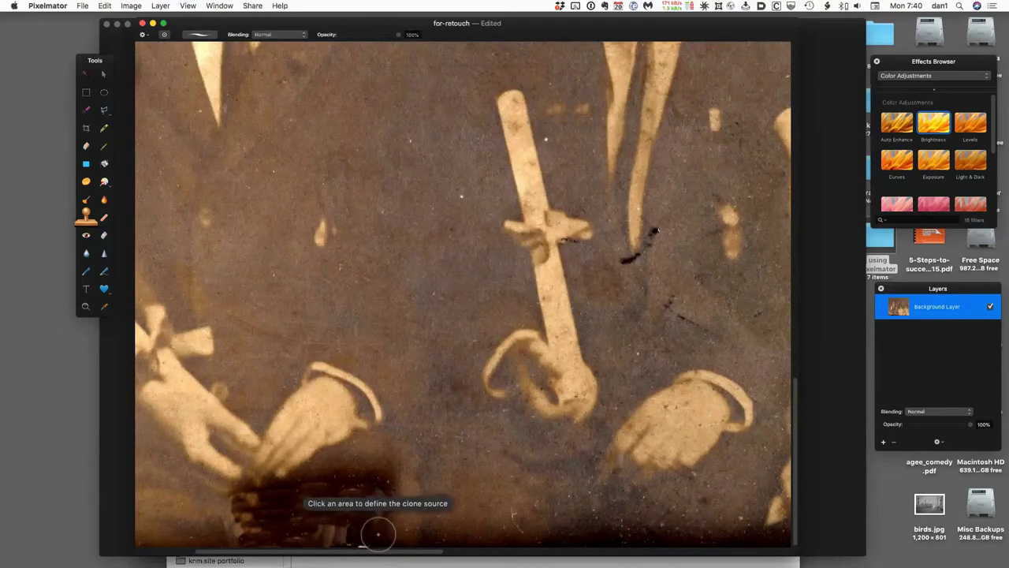
alt+click(376, 538)
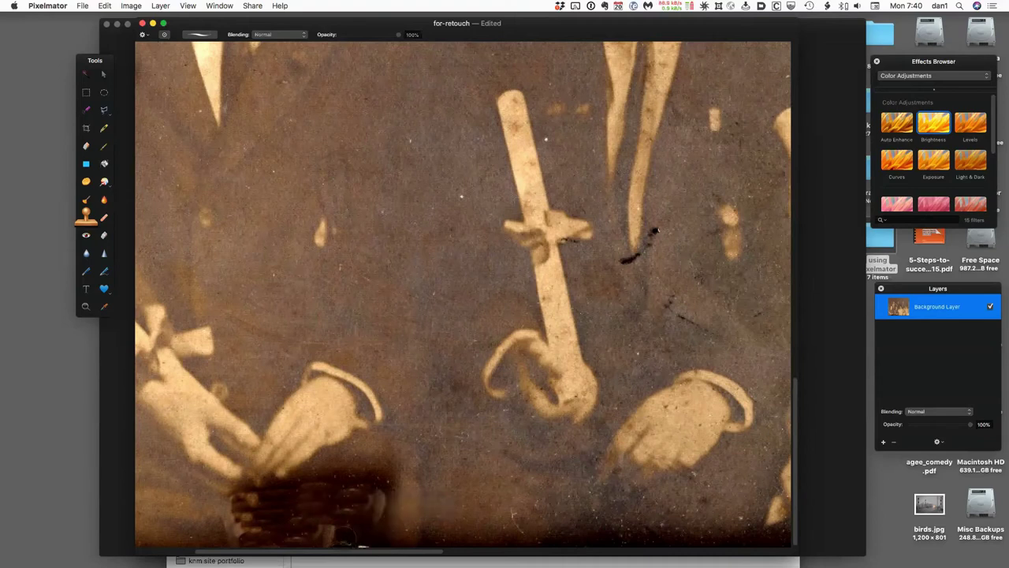
drag(348, 535, 331, 531)
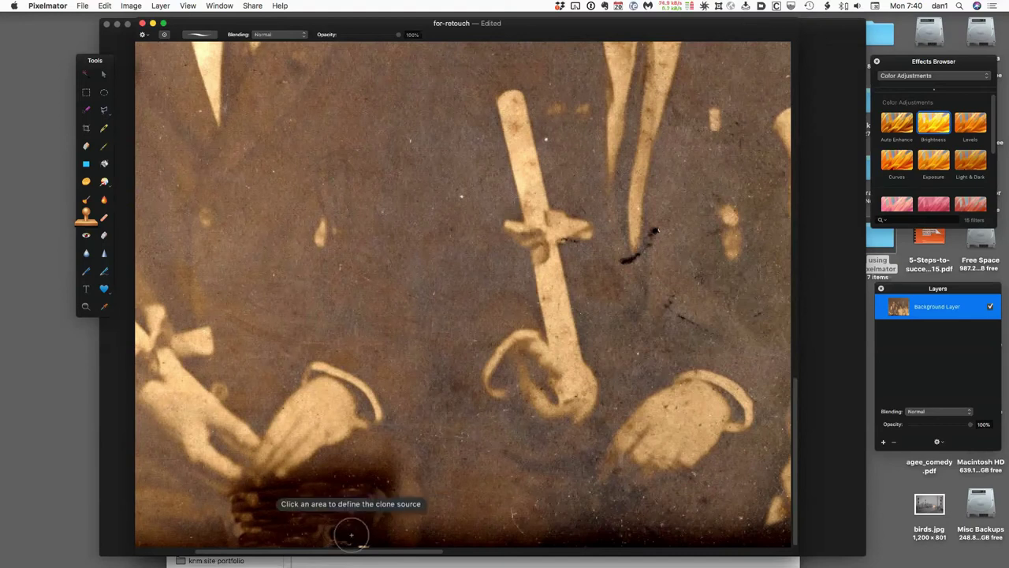
alt+click(351, 534)
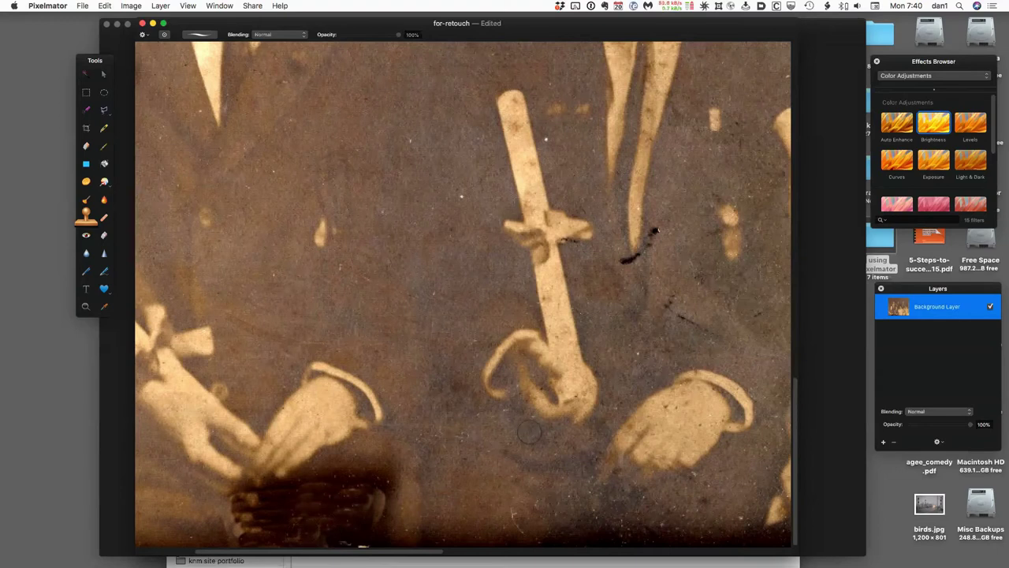
Clone the brown background beside the dark filled area over its right part beneath the boy's hands, undoing the misplaced spots
key(super+0)
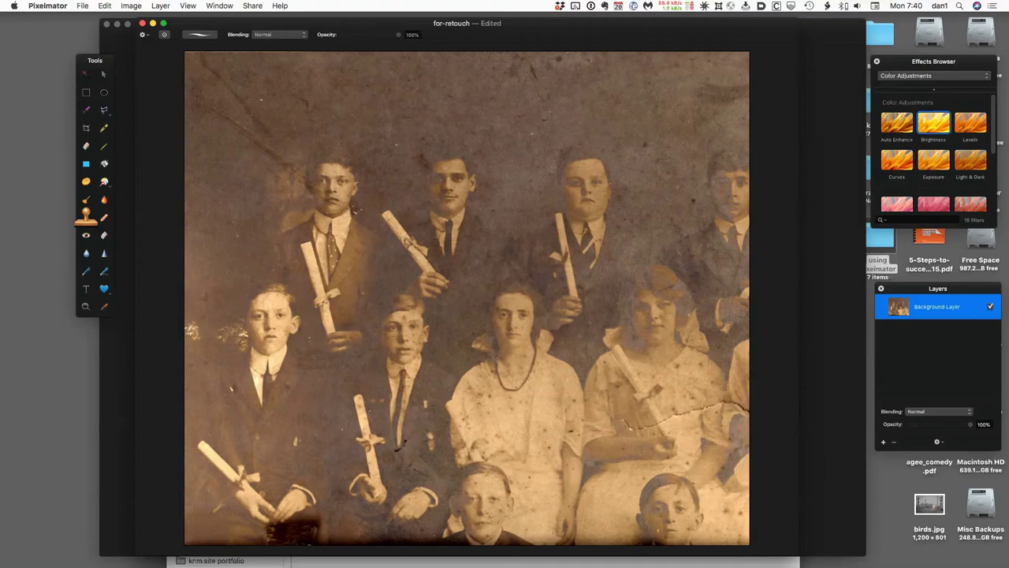
click(222, 529)
mouse_move(227, 529)
mouse_down()
mouse_move(250, 521)
mouse_move(238, 526)
mouse_up()
key(alt)
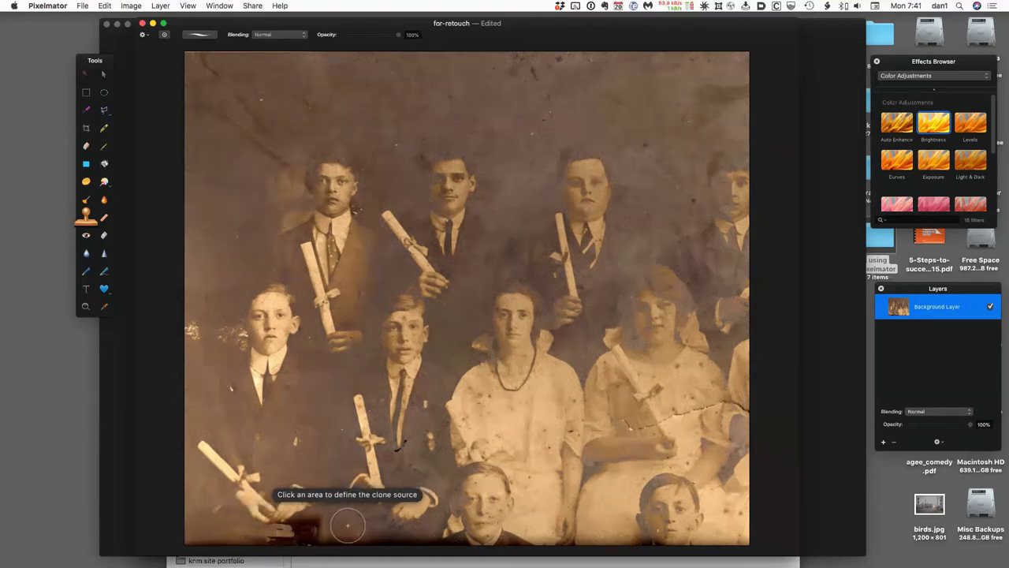
alt+click(347, 524)
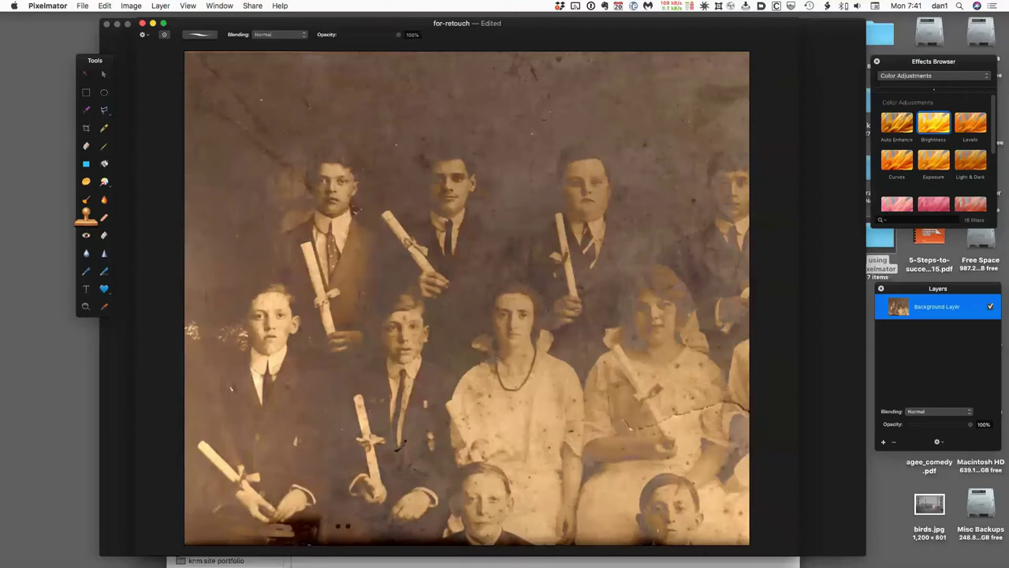
key(super+z)
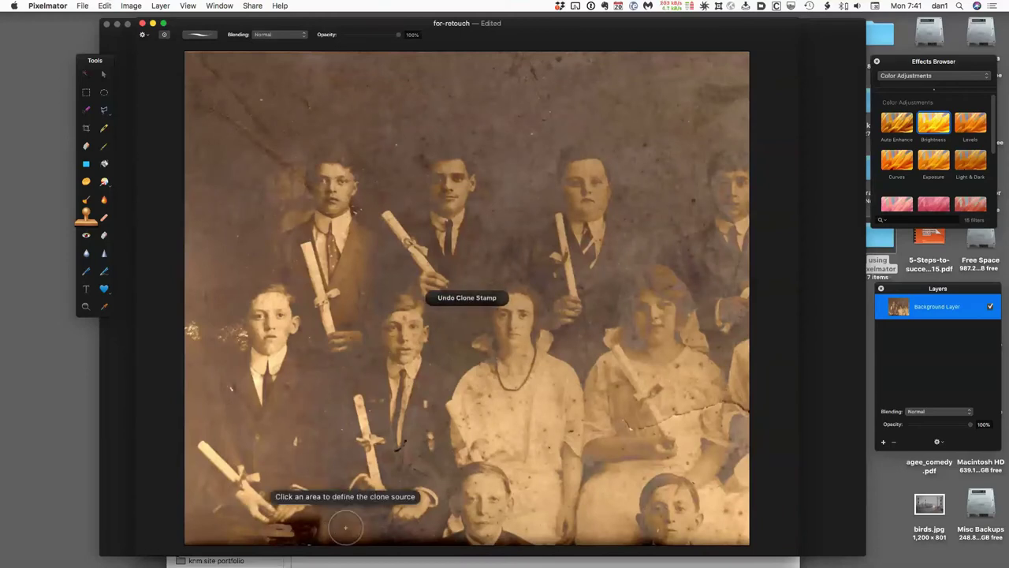
mouse_move(321, 525)
mouse_down()
mouse_move(341, 533)
mouse_move(305, 529)
mouse_move(327, 538)
mouse_move(308, 531)
mouse_move(316, 528)
mouse_up()
click(294, 526)
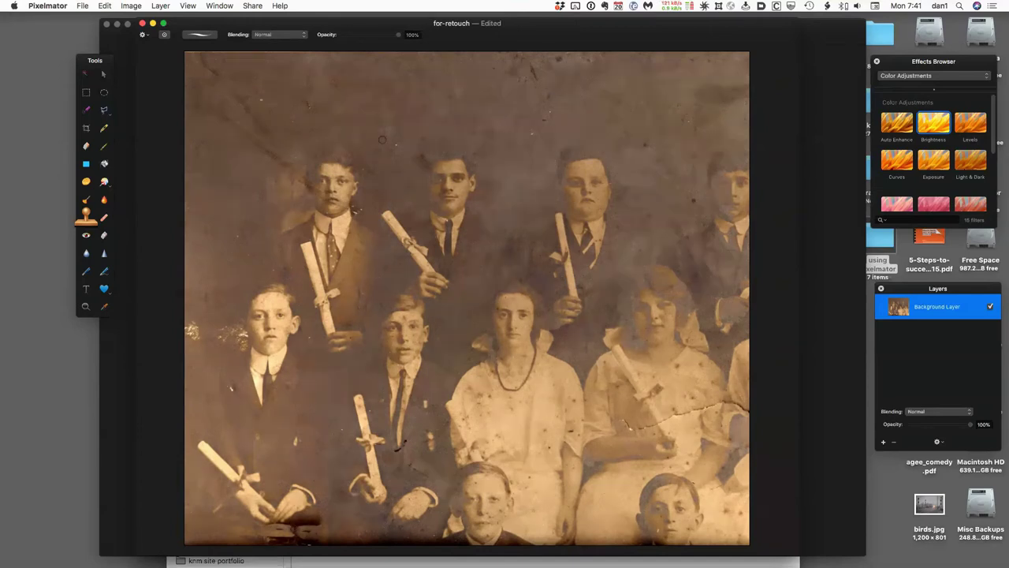
Clone nearby background over the specks between the back-row men, beside the leftmost man's collar and in the background beside him
scroll(382, 138, up, 3)
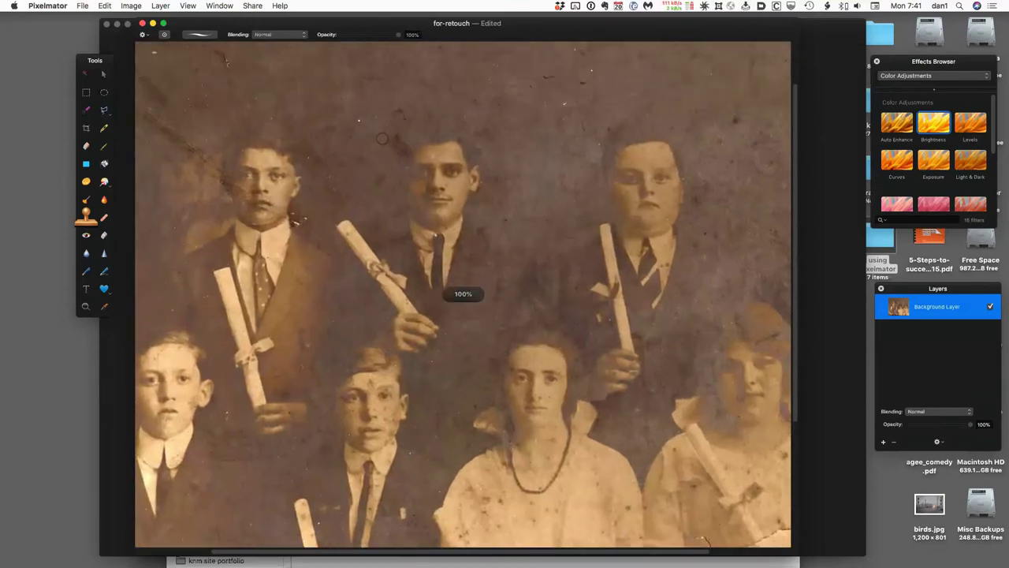
scroll(382, 139, up, 4)
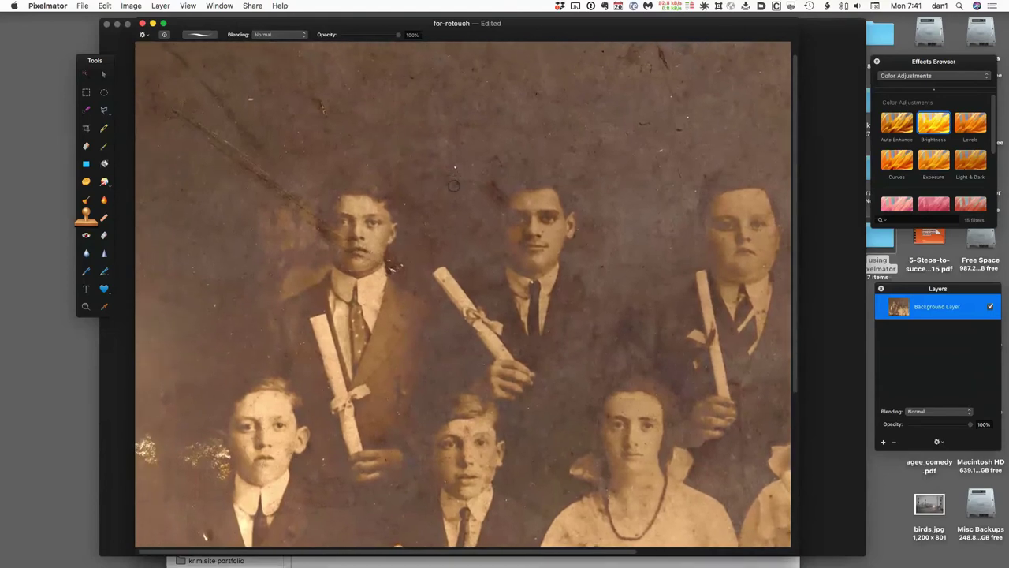
key(alt)
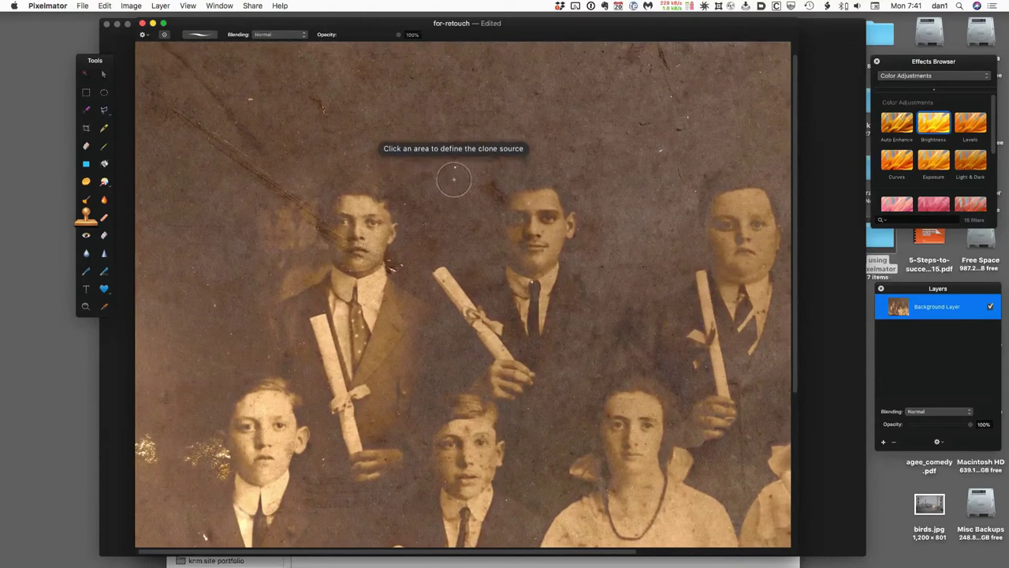
alt+click(454, 180)
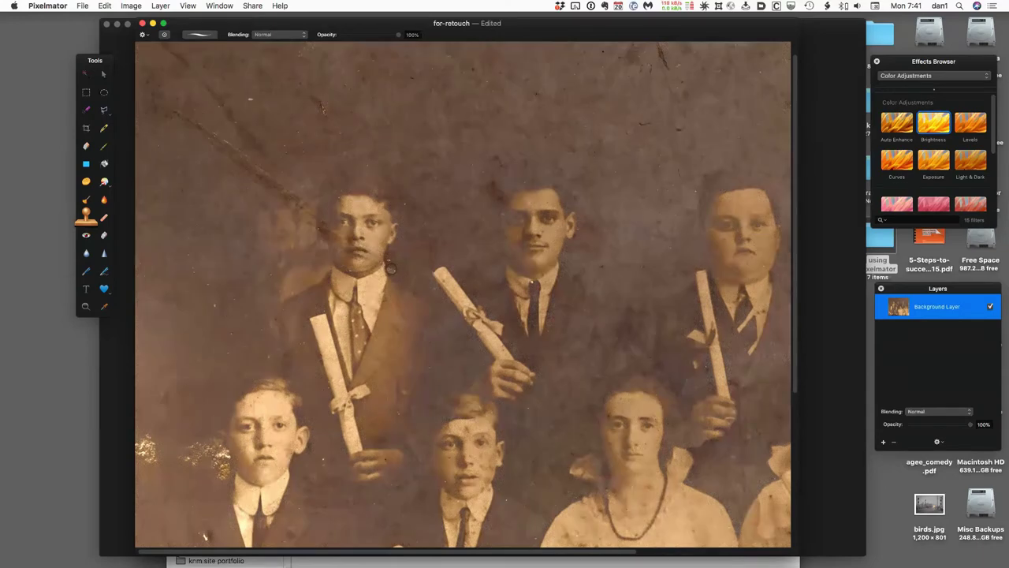
click(407, 270)
click(219, 303)
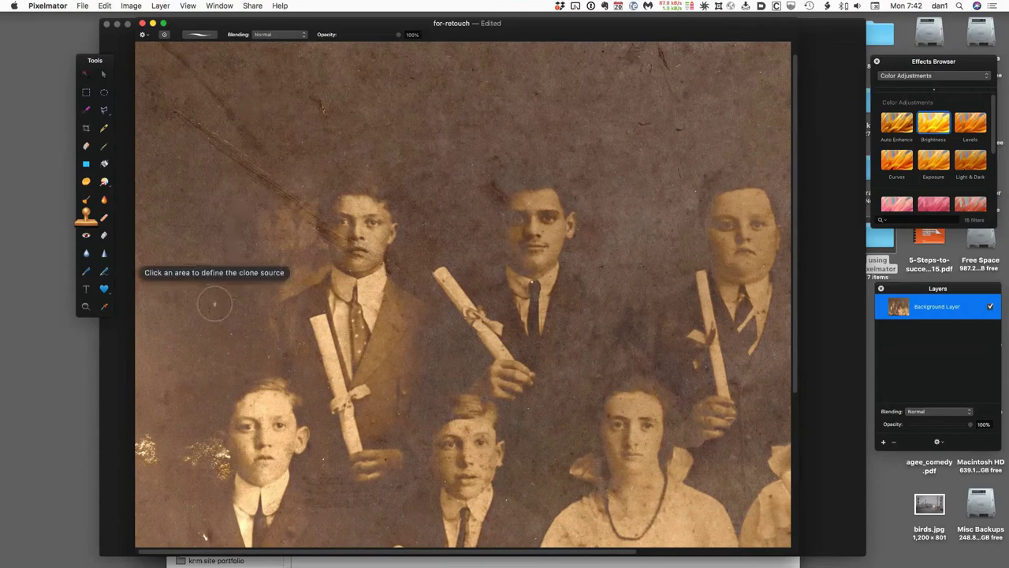
alt+click(224, 303)
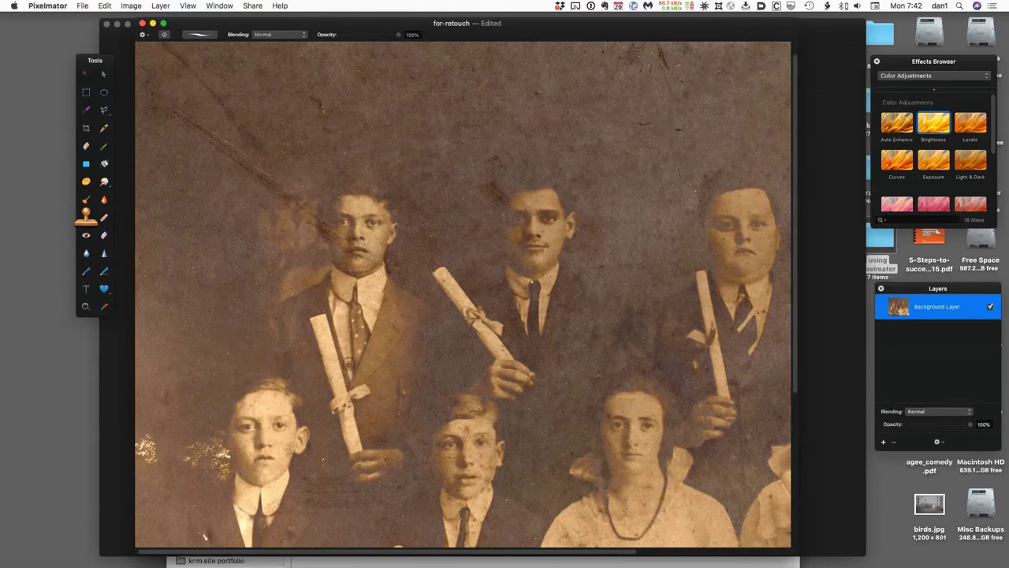
Clone nearby tones over the specks along the chin and jaw of the leftmost man in the back row
scroll(347, 364, up, 2)
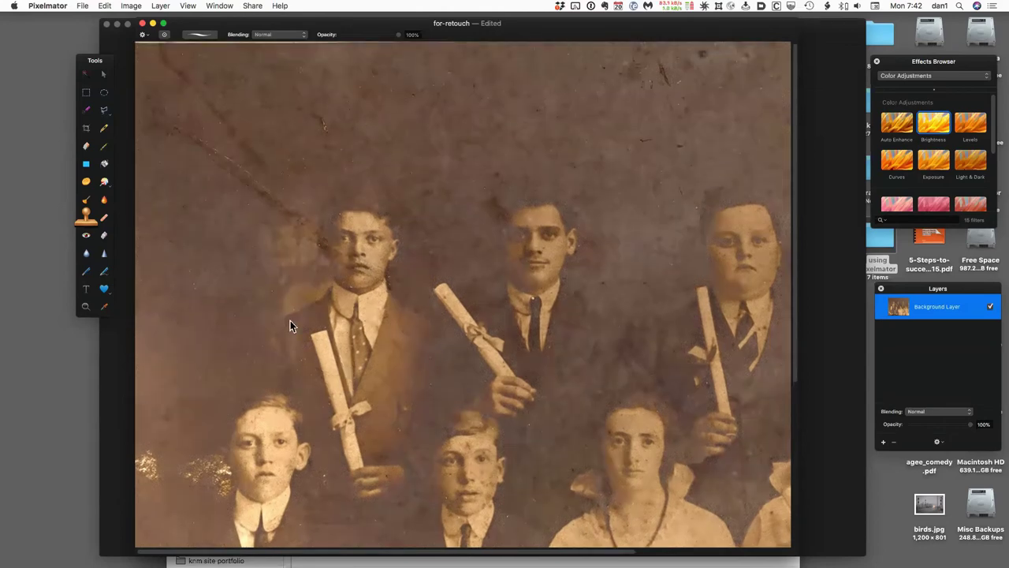
key(super+equal)
key(super+equal)
key(super+equal)
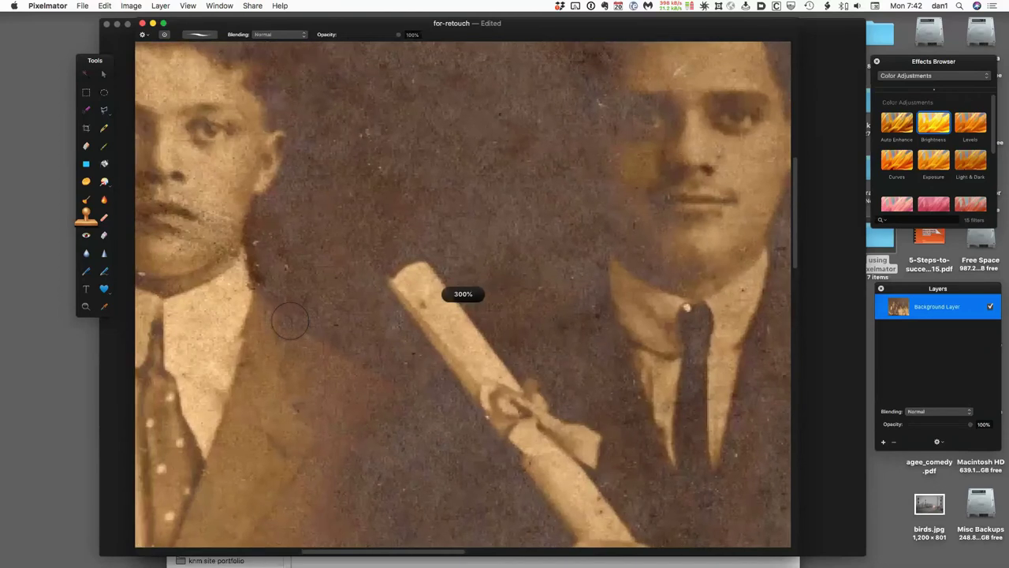
scroll(289, 321, left, 10)
scroll(289, 321, up, 4)
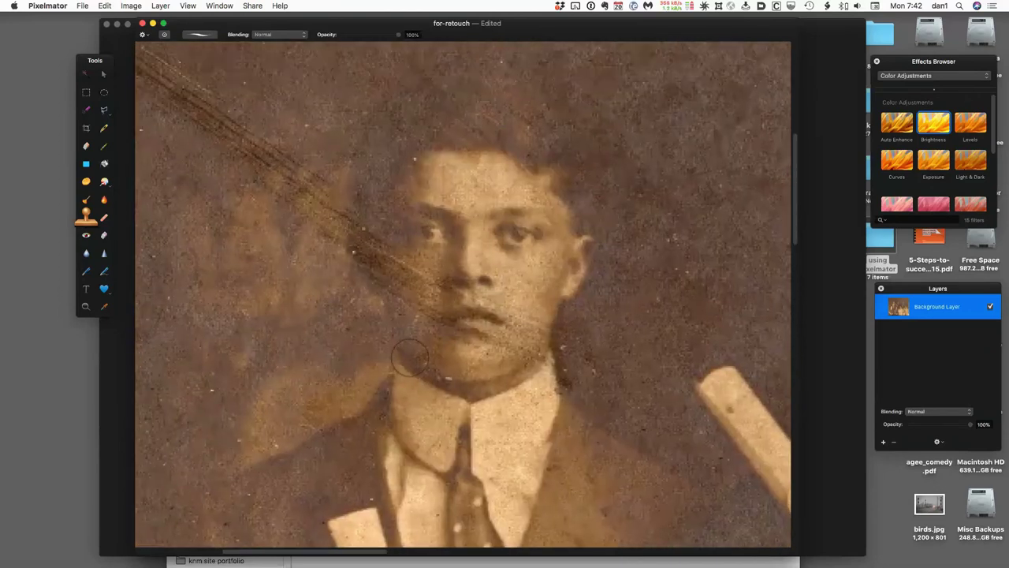
alt+click(463, 370)
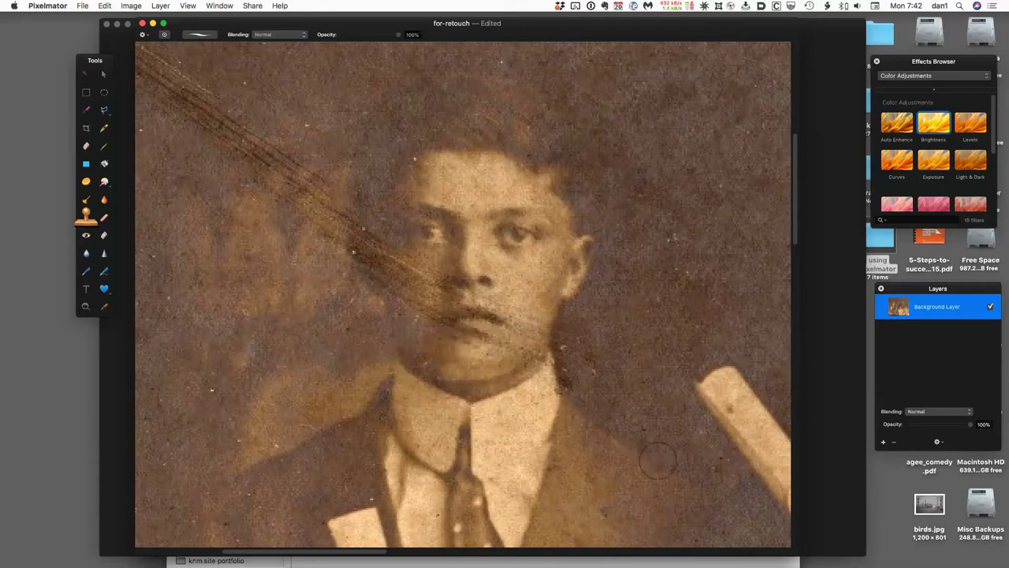
drag(339, 335, 394, 337)
Make the clone brush slightly smaller for retouching the face of the leftmost man in the back row
scroll(533, 358, down, 6)
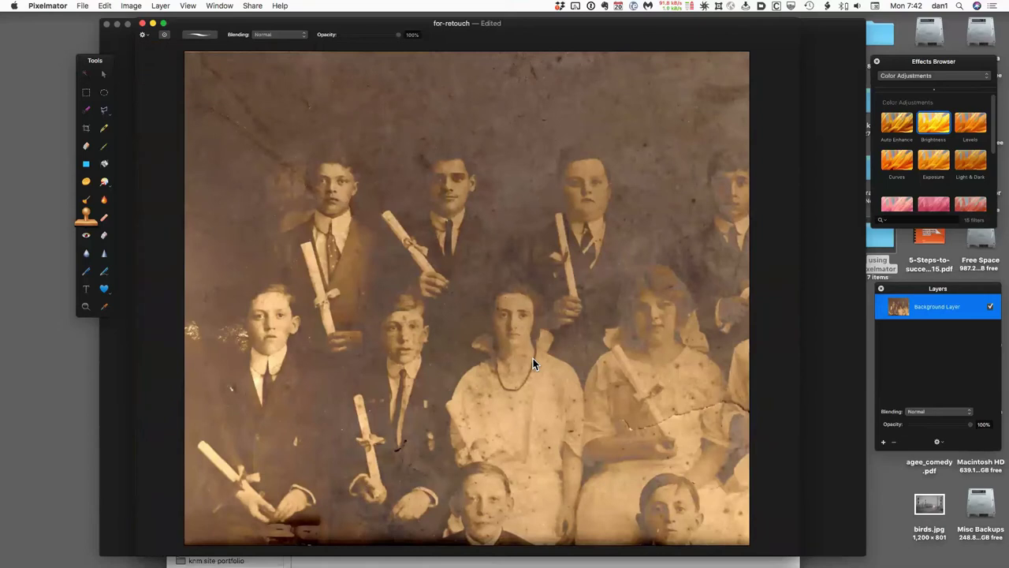
scroll(533, 358, up, 8)
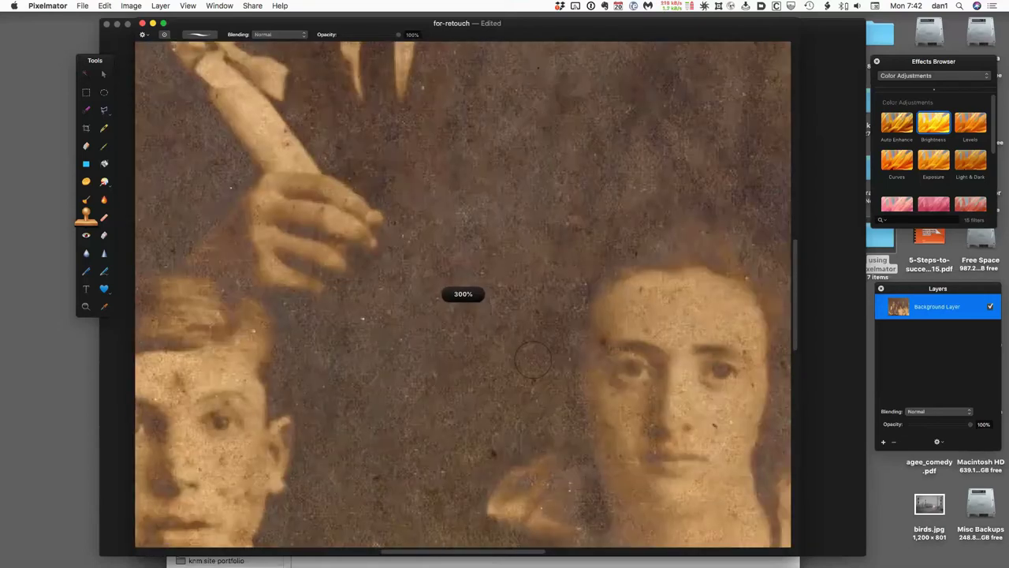
scroll(533, 358, left, 10)
scroll(533, 358, up, 3)
scroll(505, 331, up, 5)
scroll(421, 295, left, 3)
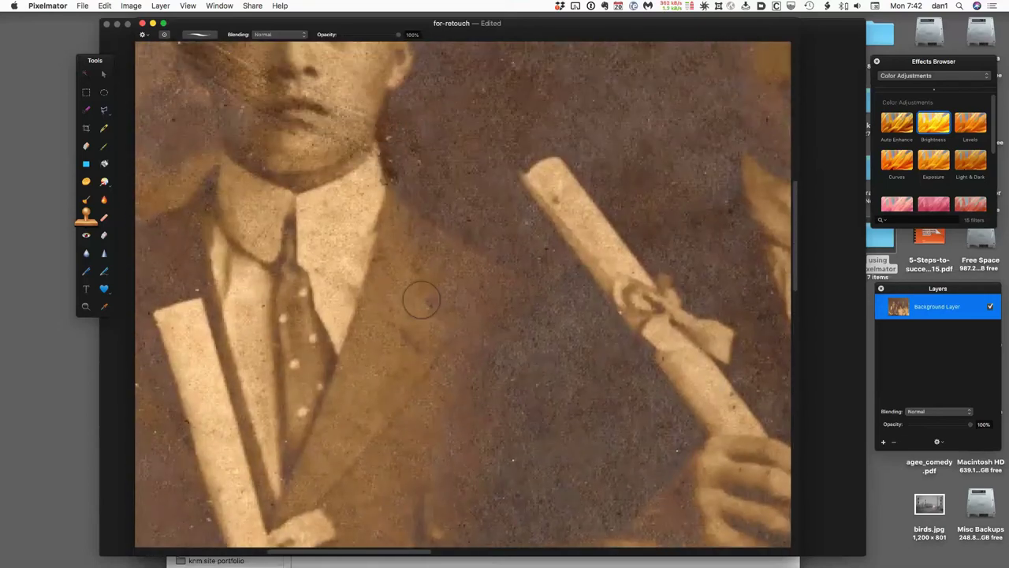
mouse_move(305, 152)
mouse_down()
mouse_move(275, 147)
mouse_move(318, 169)
mouse_up()
click(428, 214)
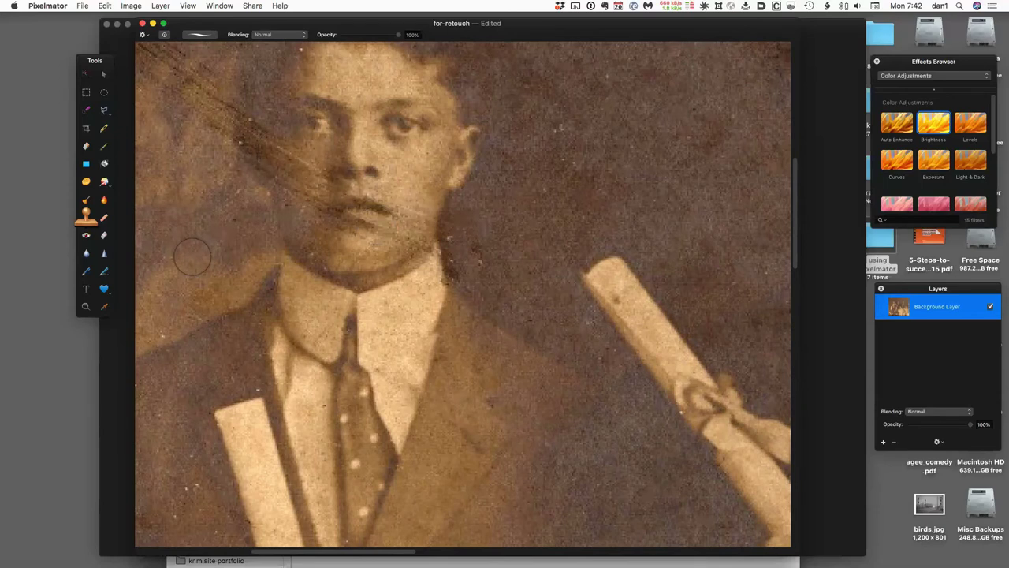
right_click(192, 256)
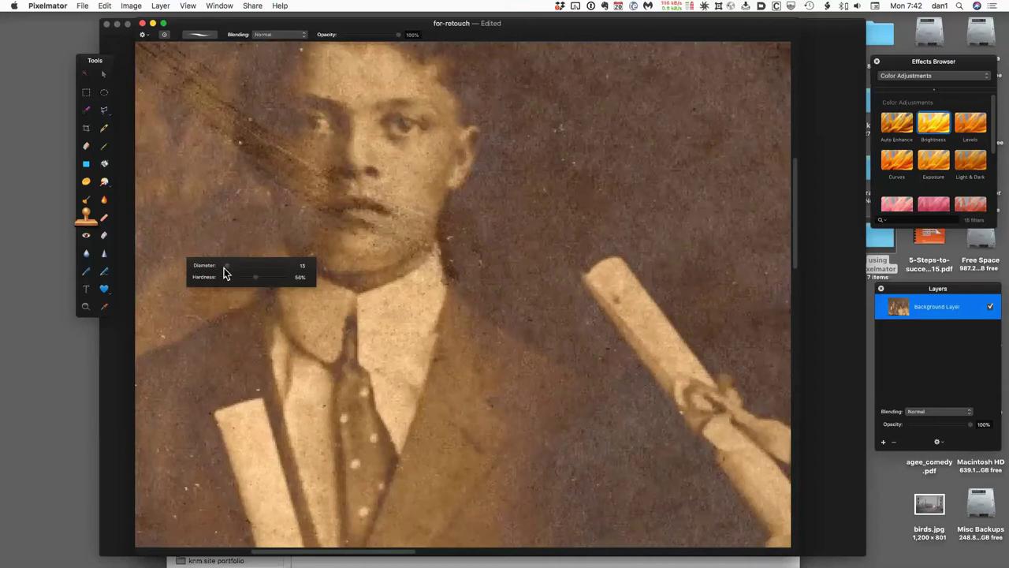
drag(226, 267, 224, 266)
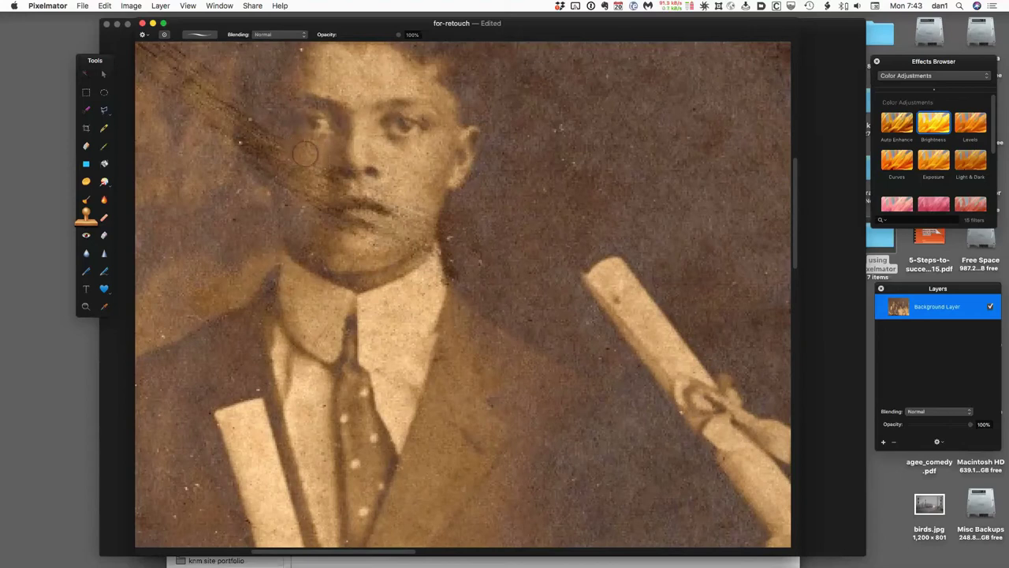
Sample clean skin on the leftmost back-row man's cheek and clone it over the scratch beside his mouth
key(alt)
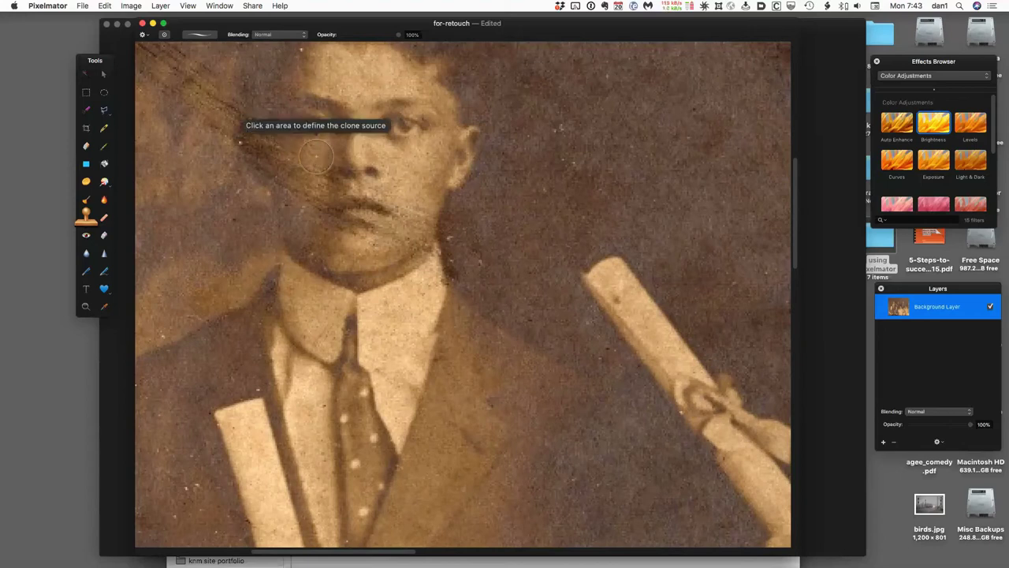
alt+click(415, 196)
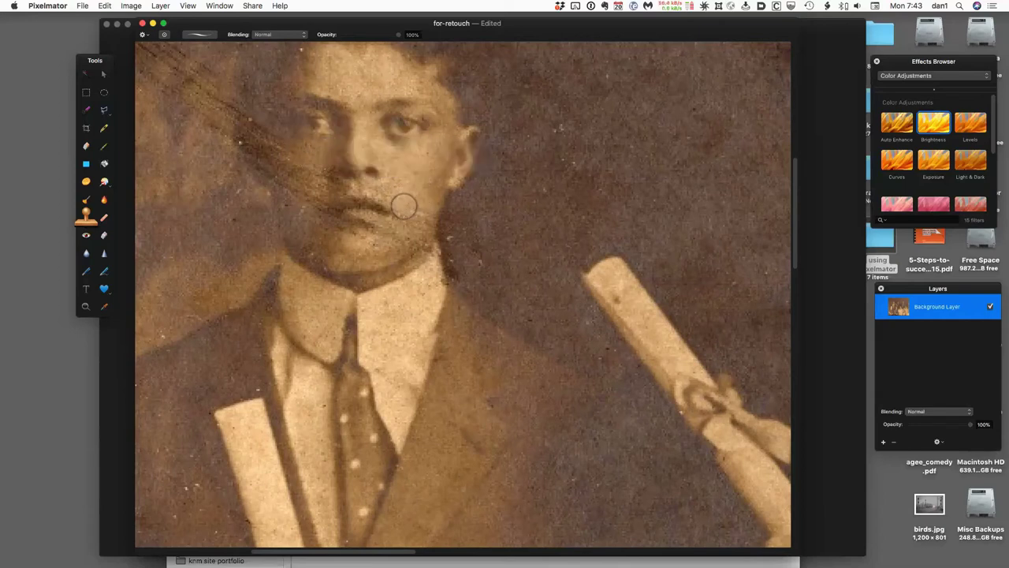
drag(419, 214, 425, 214)
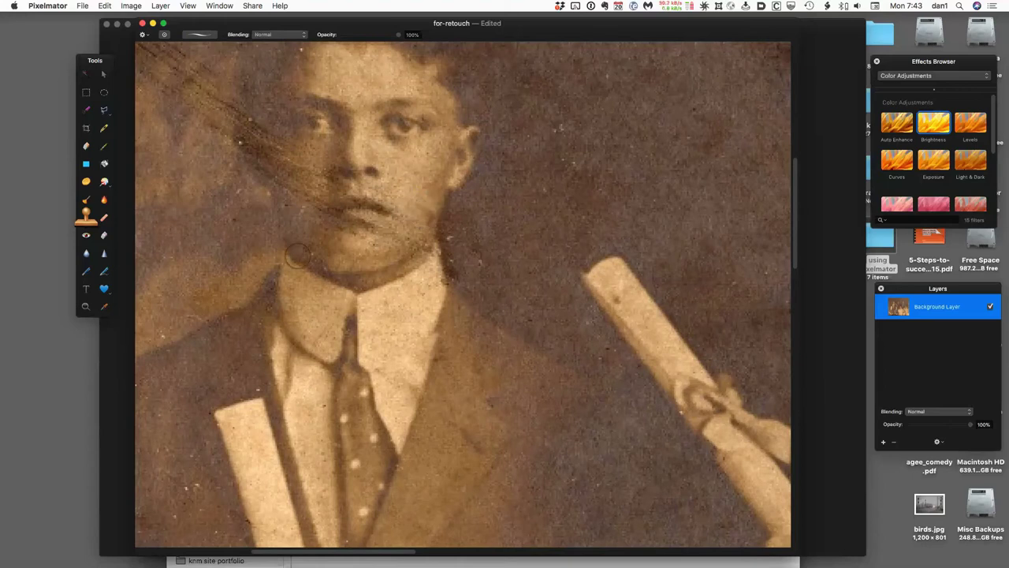
Resample the dark background beside the leftmost man's temple and clone it over the diagonal scratch and light speck where they meet his face
key(alt)
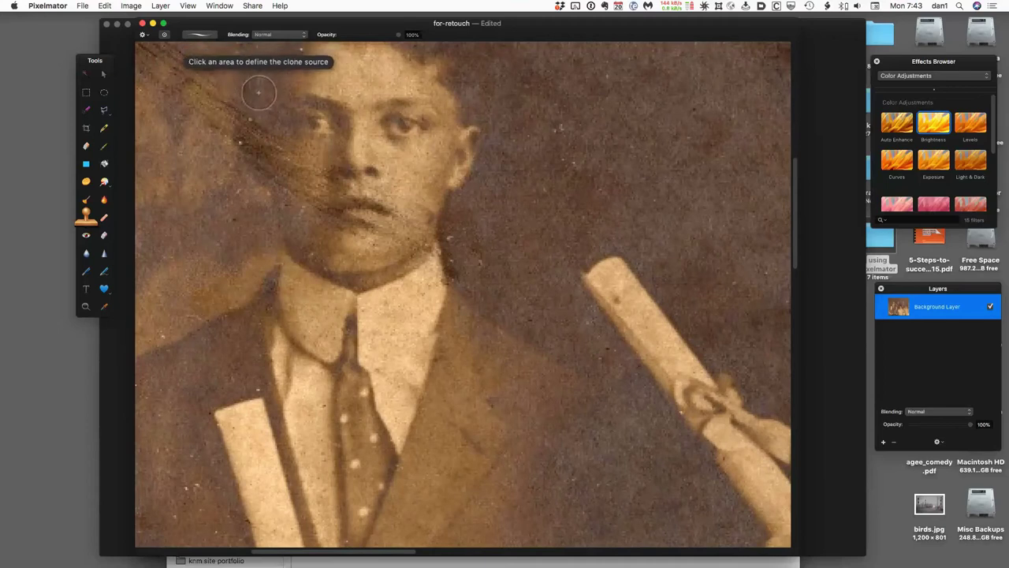
alt+click(254, 97)
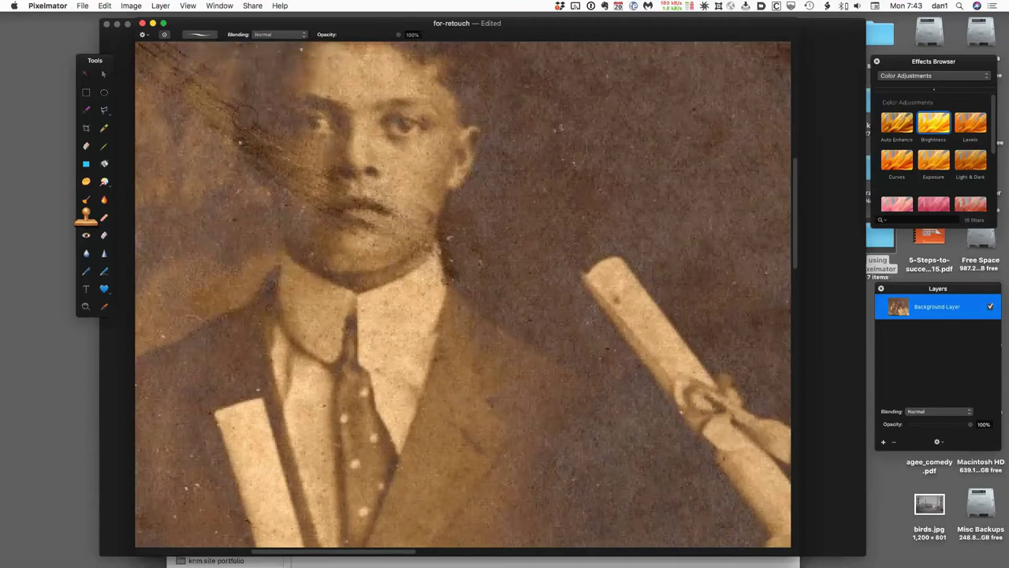
drag(246, 118, 274, 129)
key(alt)
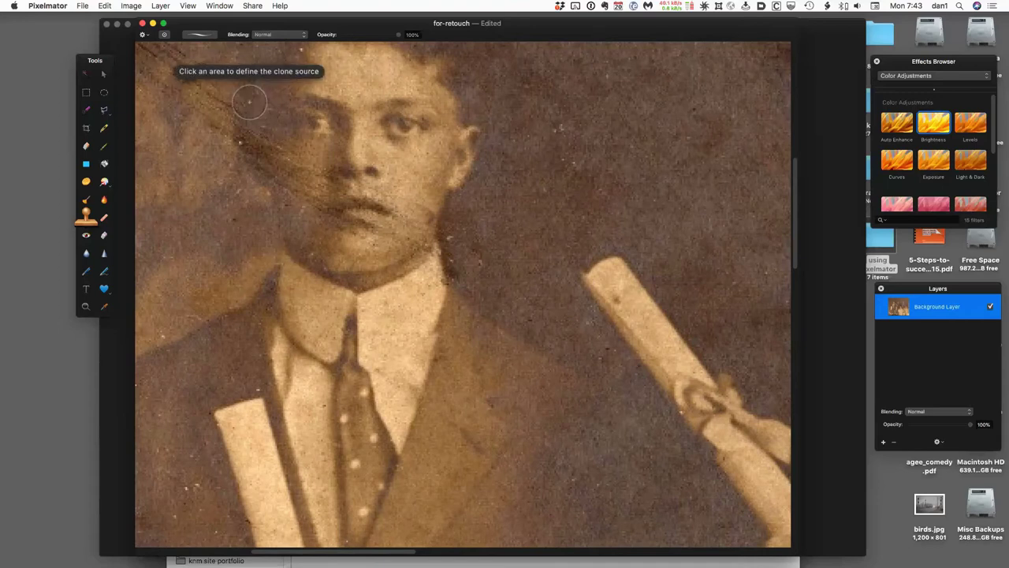
alt+click(247, 101)
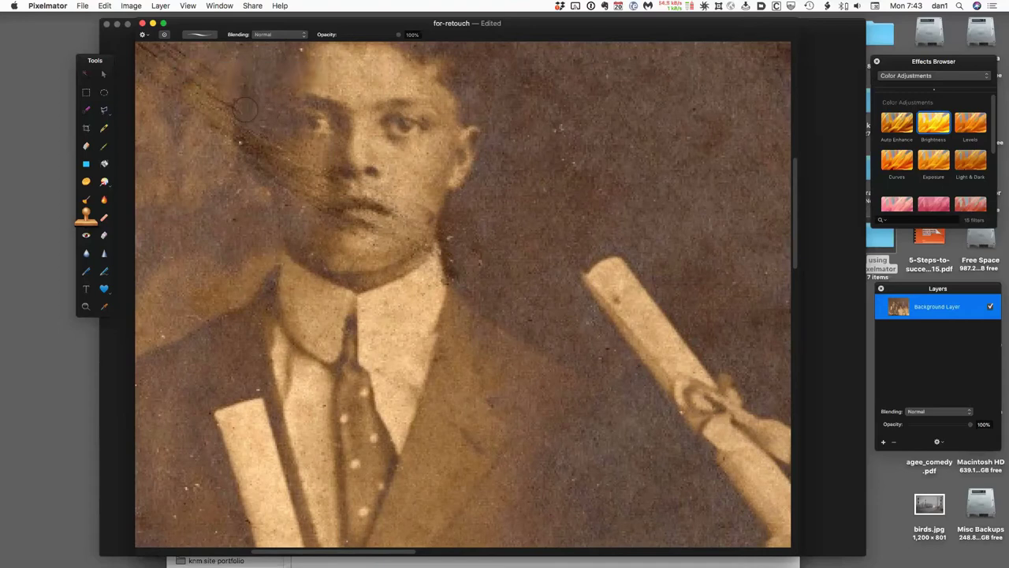
key(alt)
alt+click(252, 148)
mouse_move(243, 143)
mouse_down()
mouse_move(309, 189)
mouse_move(351, 191)
mouse_up()
Clone nearby tones over the damage around the leftmost man's mouth, jaw and adjacent background, undoing the misplaced stroke
key(alt)
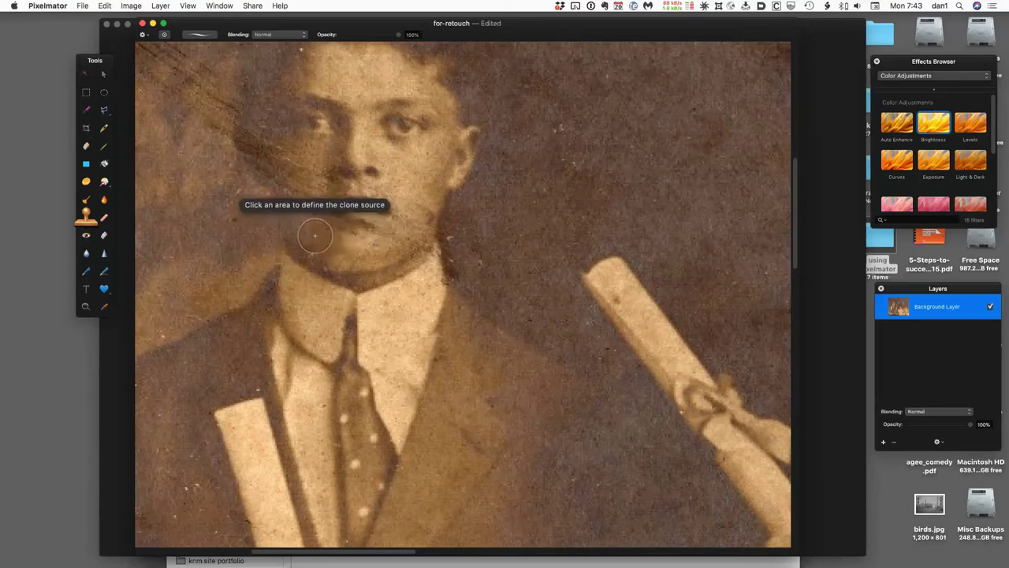
alt+click(314, 235)
drag(314, 235, 304, 212)
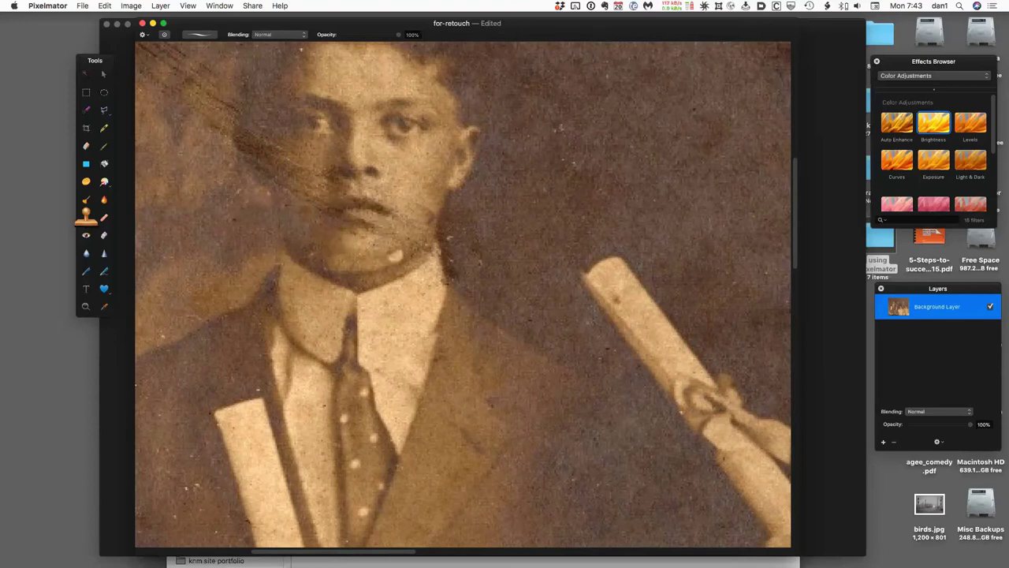
key(alt)
alt+click(371, 242)
mouse_move(363, 228)
mouse_down()
mouse_move(379, 222)
mouse_move(373, 241)
mouse_up()
key(super+z)
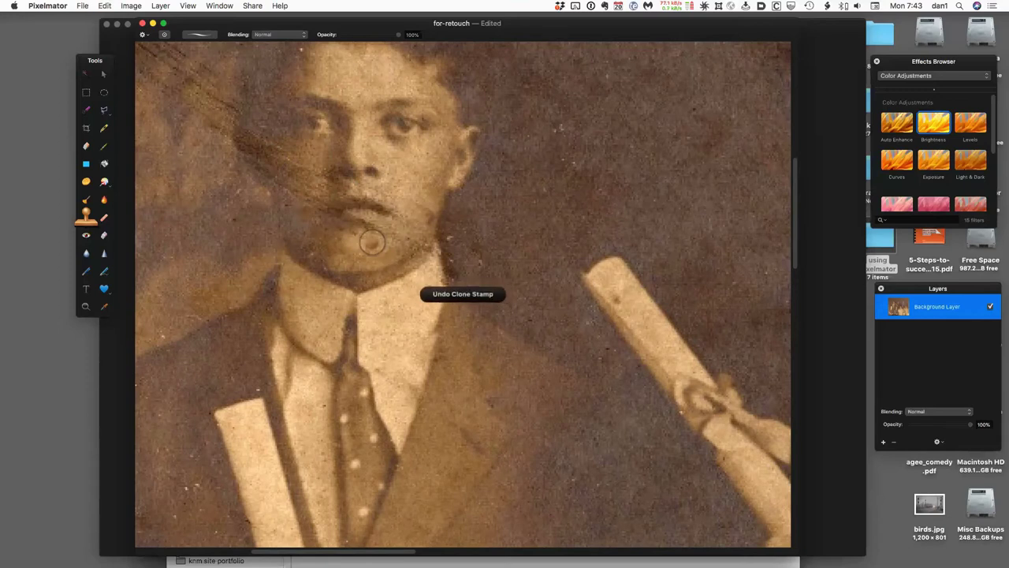
key(alt)
alt+click(371, 242)
mouse_move(372, 242)
mouse_down()
mouse_move(335, 250)
mouse_move(452, 311)
mouse_move(337, 206)
mouse_move(282, 198)
mouse_move(297, 269)
mouse_up()
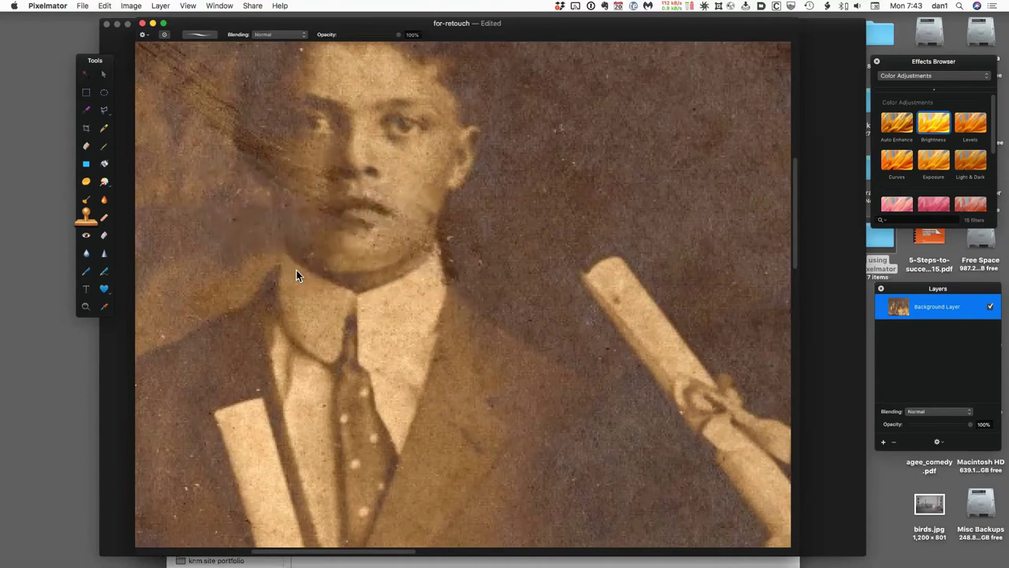
Clone clean background over the diagonal scratch above the leftmost man and the spots between the two rightmost back-row men
scroll(296, 270, down, 8)
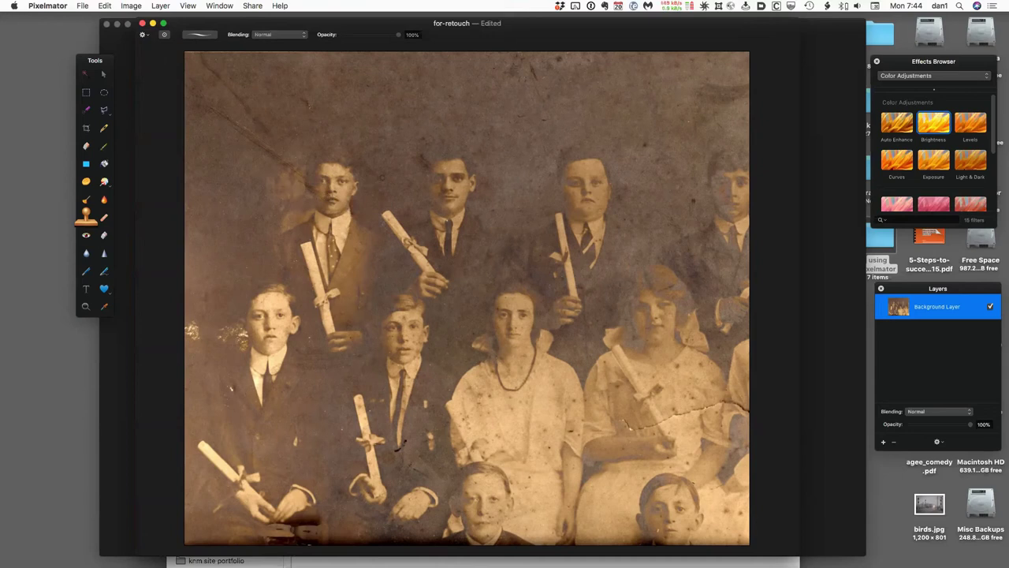
alt+click(261, 144)
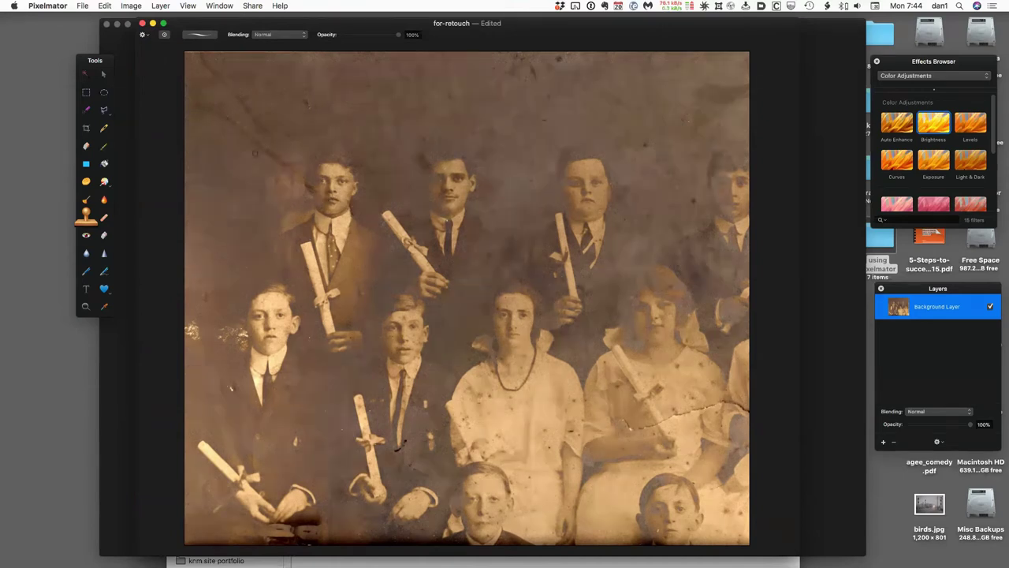
alt+click(253, 156)
alt+click(234, 141)
alt+click(641, 154)
alt+click(701, 224)
click(602, 235)
Brighten the photo with a Levels adjustment, setting gray to 44% and white to 91%, and apply it
double_click(970, 123)
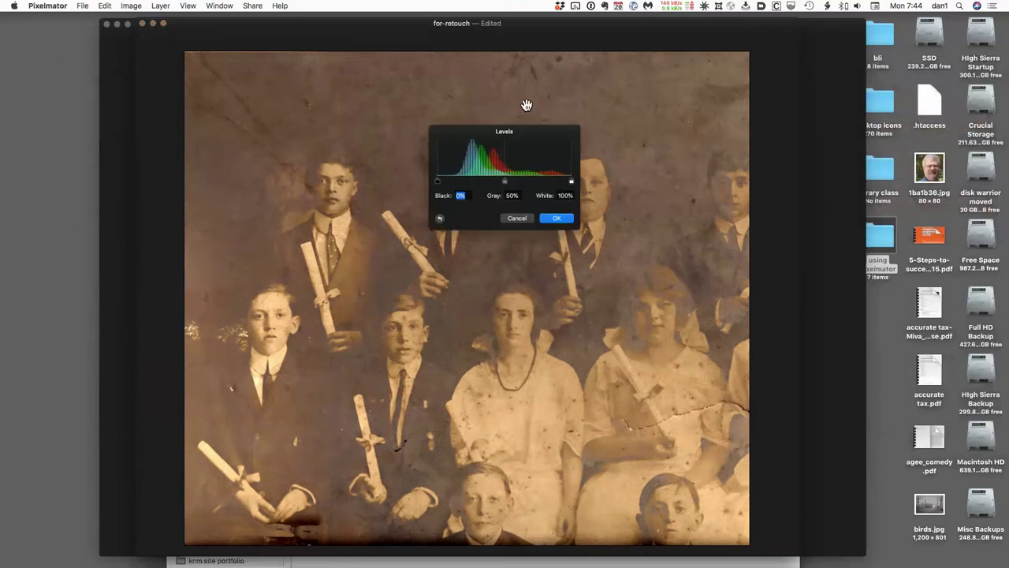
drag(541, 134, 734, 291)
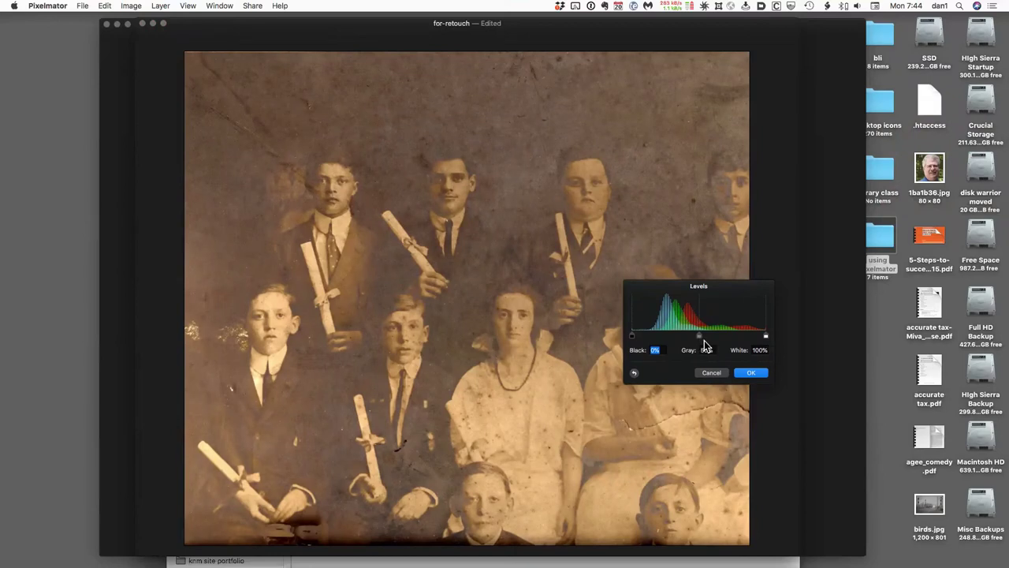
mouse_move(698, 336)
mouse_down()
mouse_move(713, 338)
mouse_move(696, 339)
mouse_up()
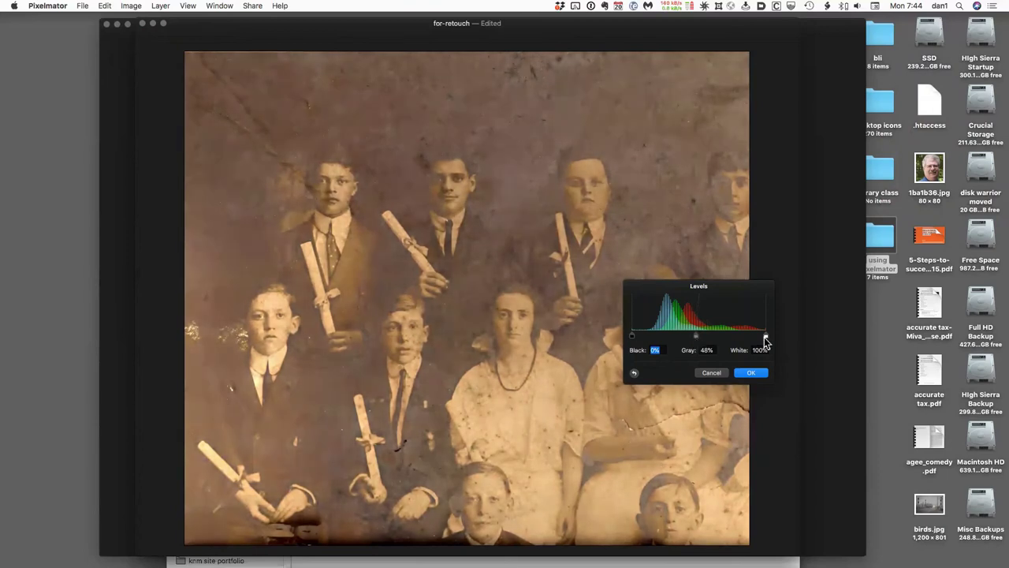
mouse_move(764, 340)
mouse_down()
mouse_move(747, 339)
mouse_move(755, 340)
mouse_up()
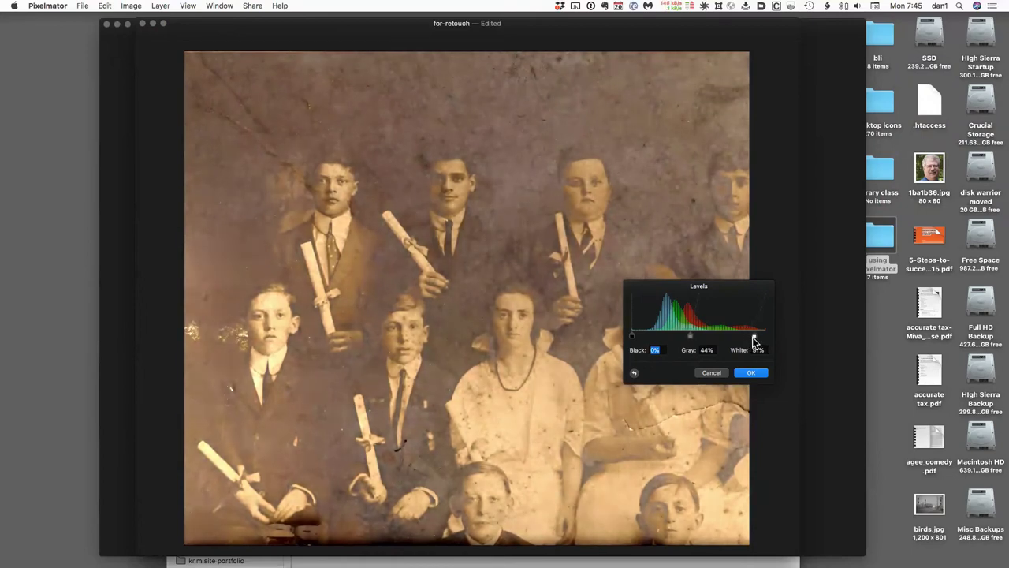
drag(740, 356, 723, 356)
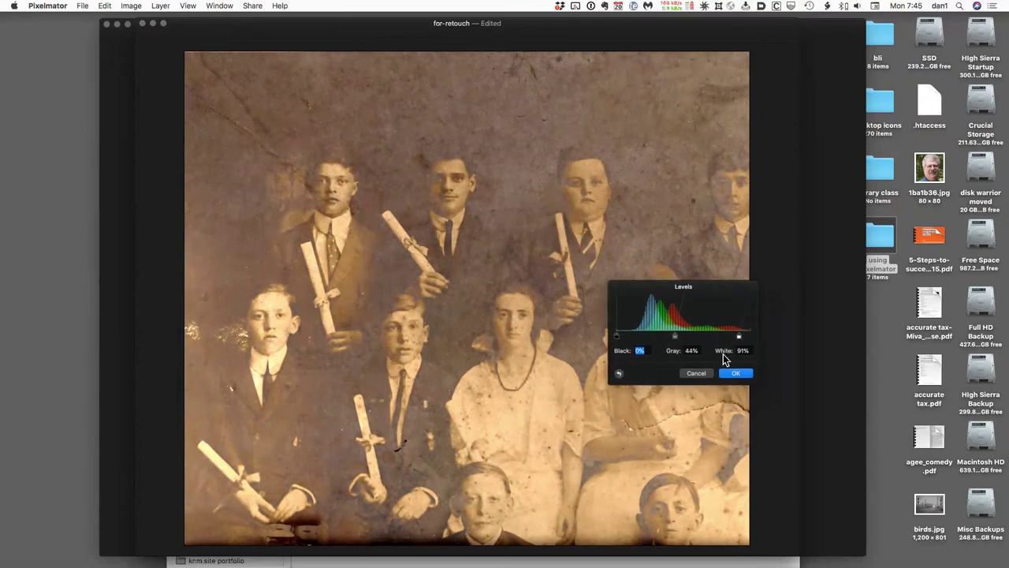
click(732, 375)
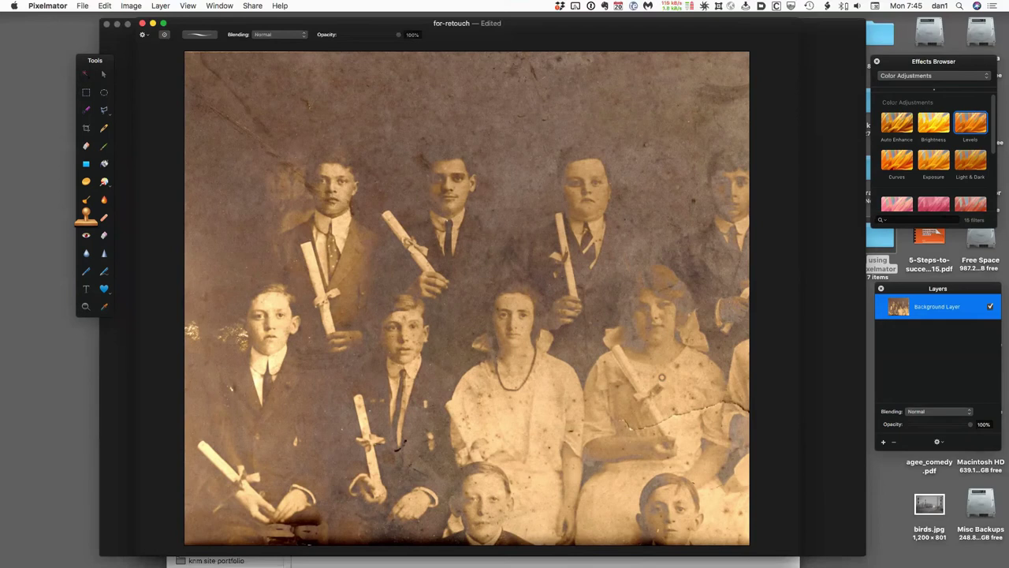
Resize the image proportionally to a width of 1000 pixels and enlarge it to fit the window
key(alt+super+i)
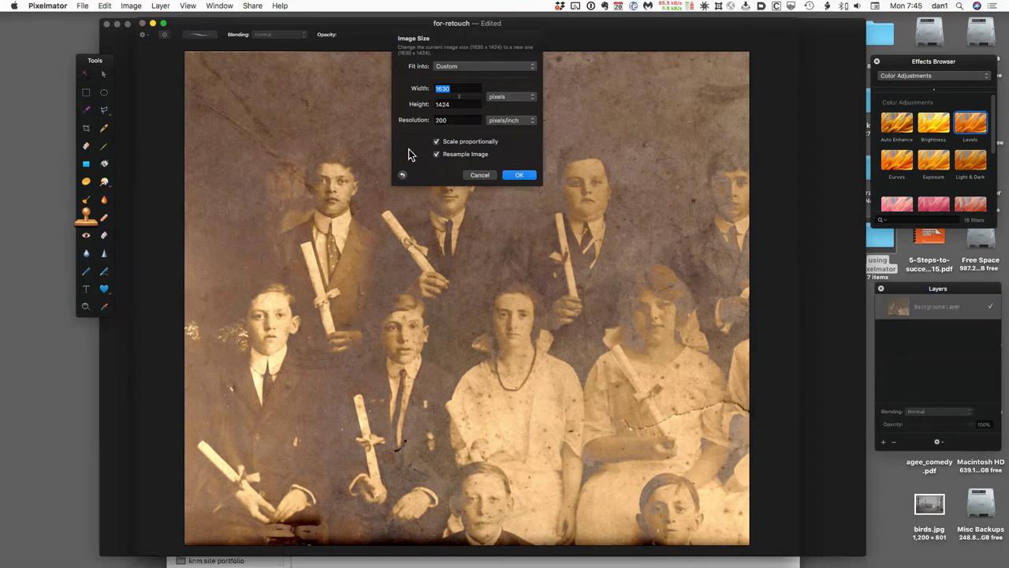
text(1000)
click(518, 176)
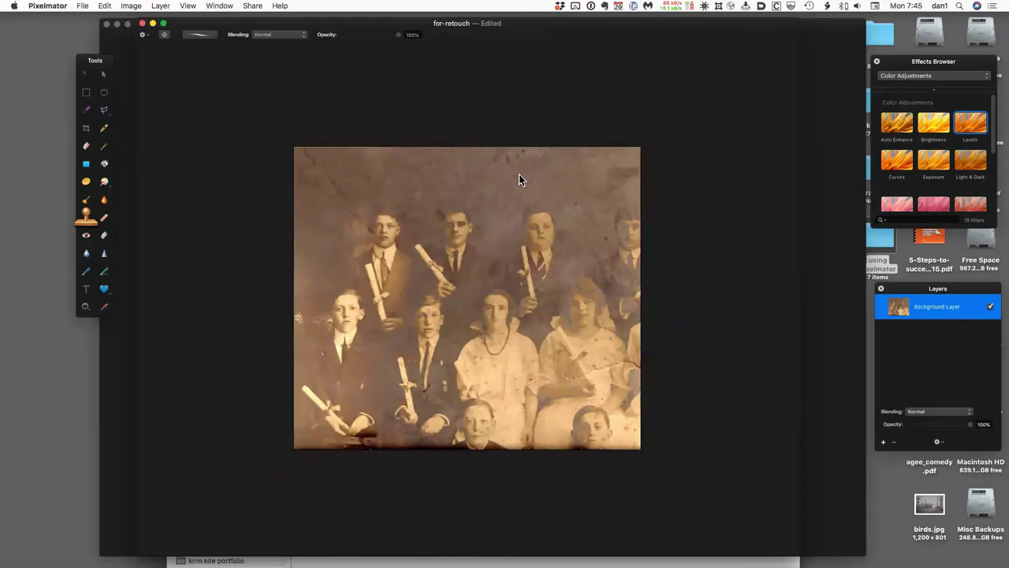
key(super+0)
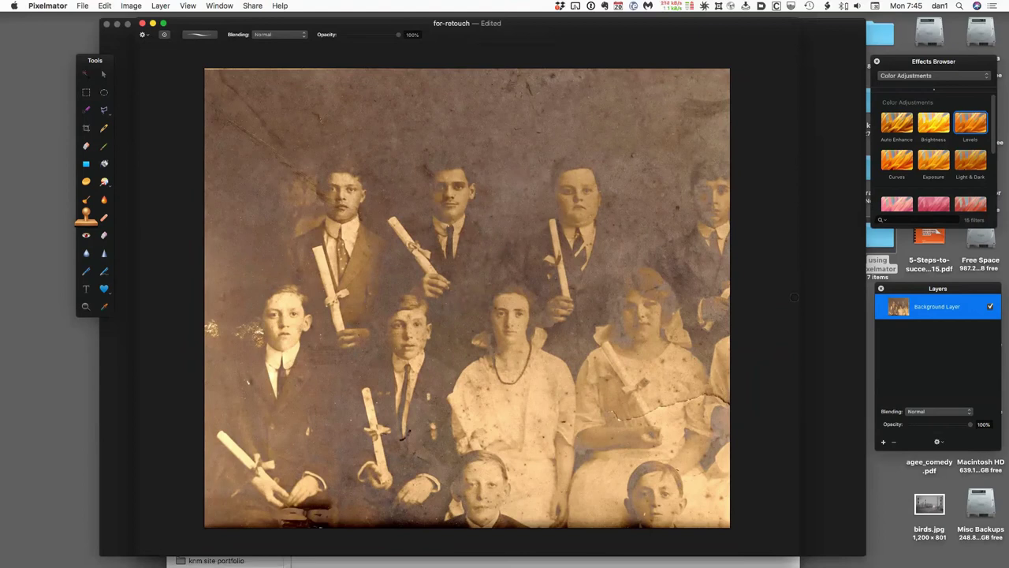
Start exporting the retouched photo and review the PNG, TIFF, Photoshop, PDF and JPEG format options
click(253, 8)
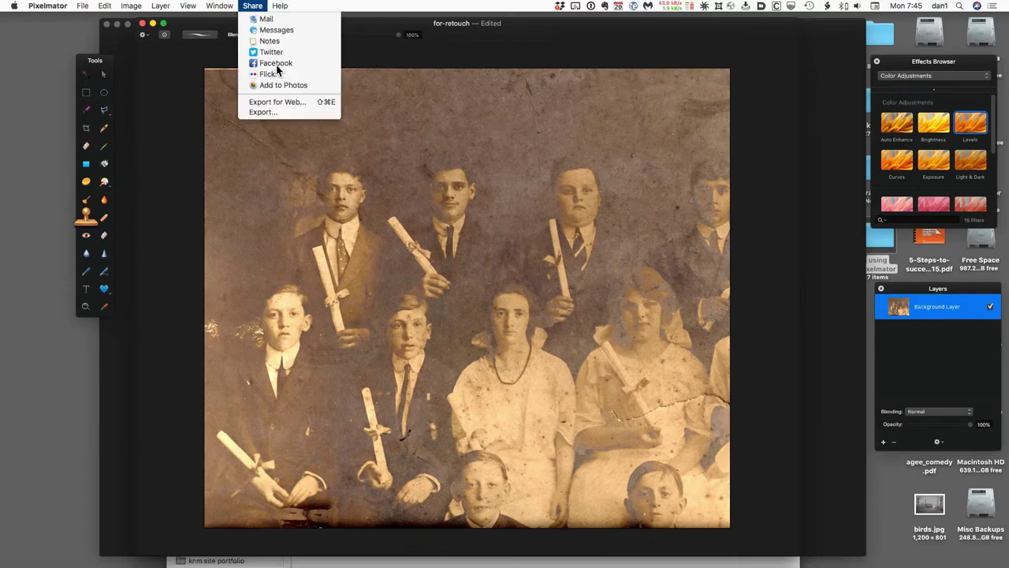
click(275, 111)
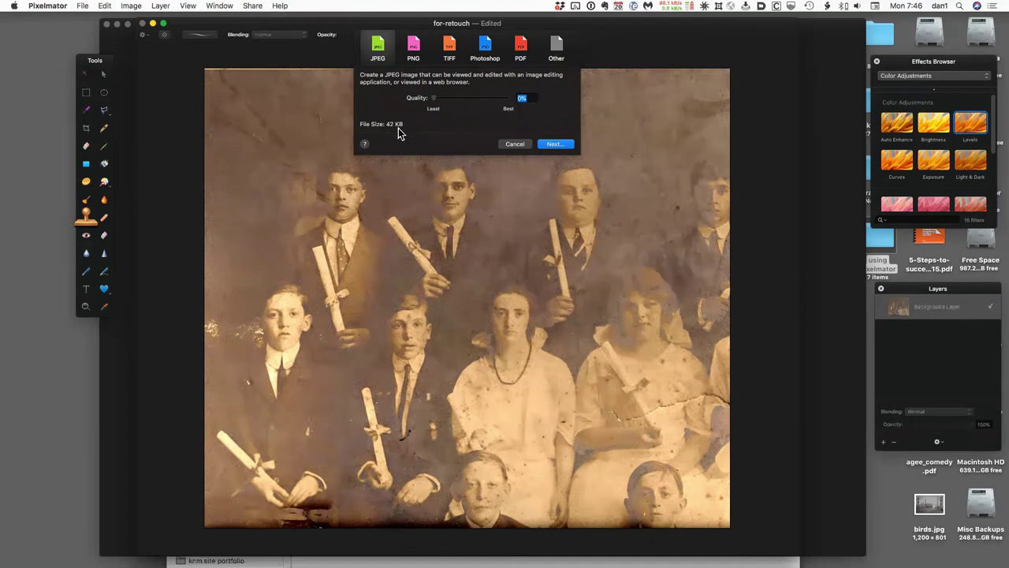
click(414, 49)
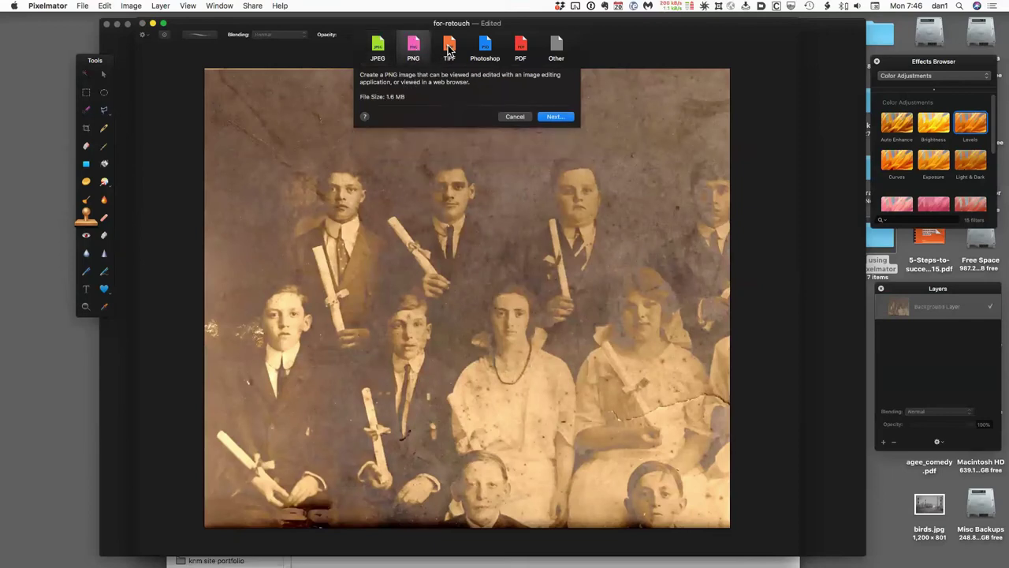
click(449, 49)
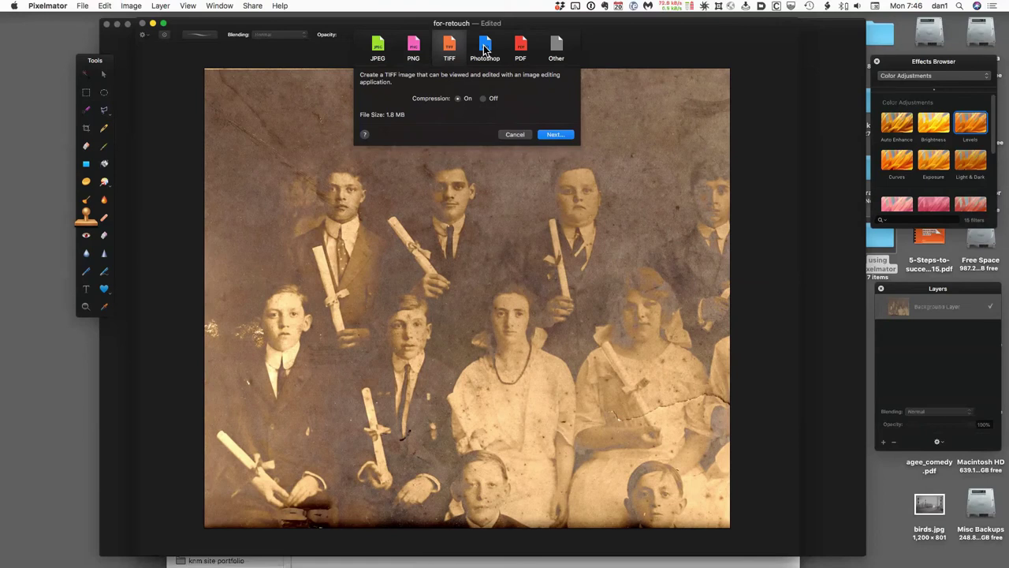
click(485, 49)
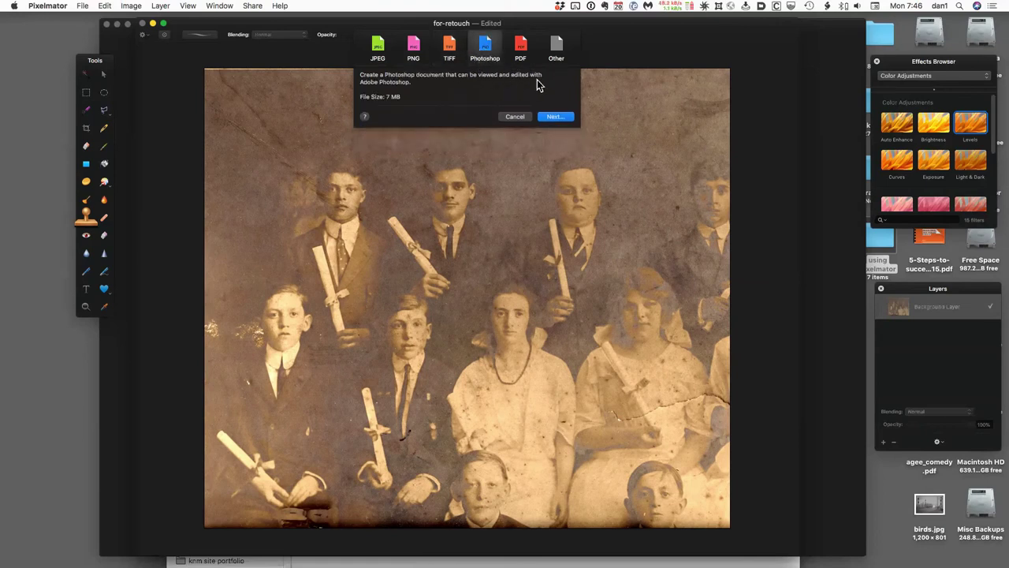
click(521, 50)
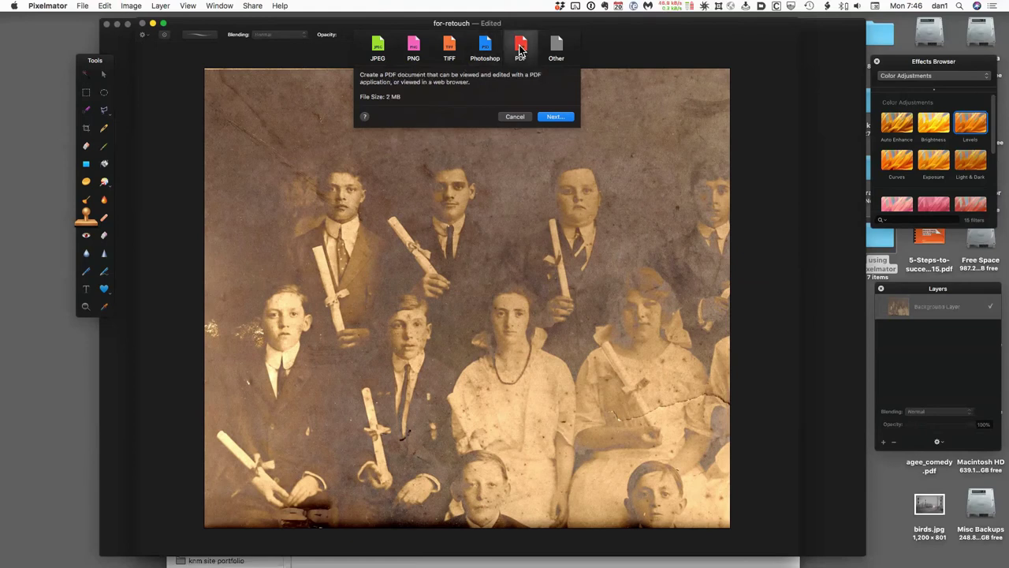
click(380, 49)
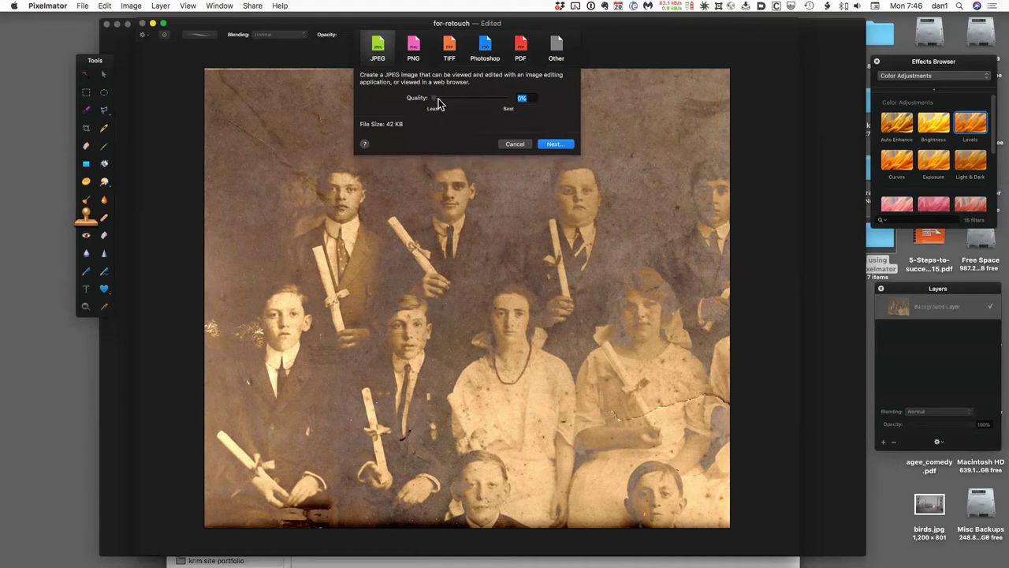
Try raising the JPEG export quality to best and reducing it again, and cancel the export
drag(435, 103, 511, 105)
drag(507, 101, 484, 108)
drag(484, 98, 480, 99)
click(519, 145)
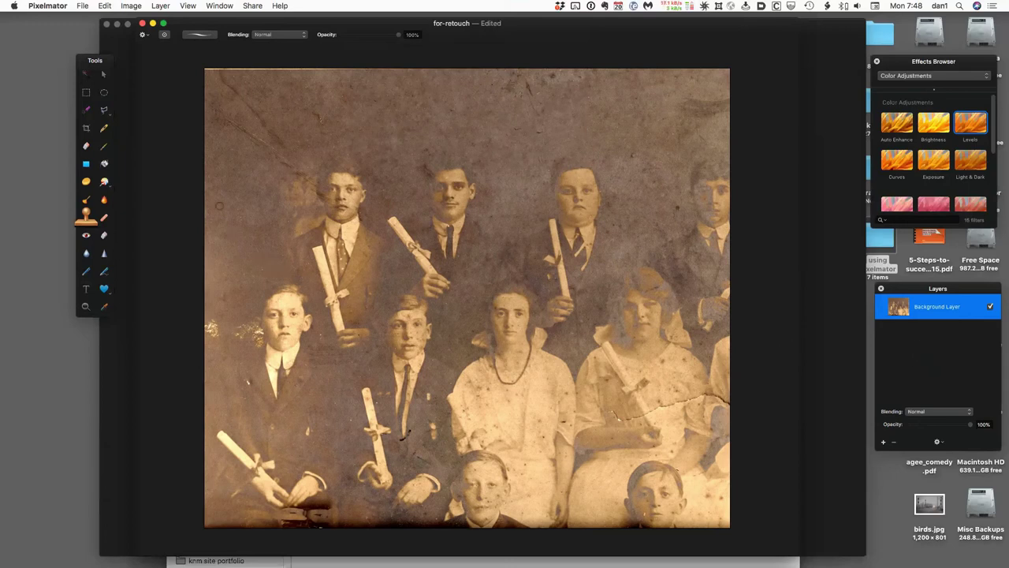
Open the original for-retouch.jpg from the using pixelmator folder
key(super+o)
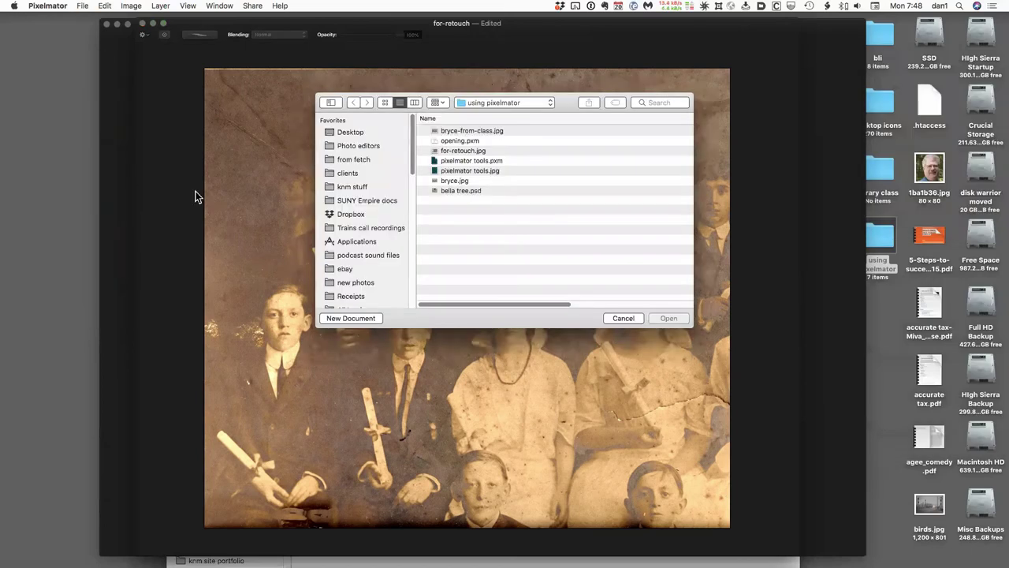
key(Up)
key(Up)
key(Up)
key(Up)
key(Up)
key(Return)
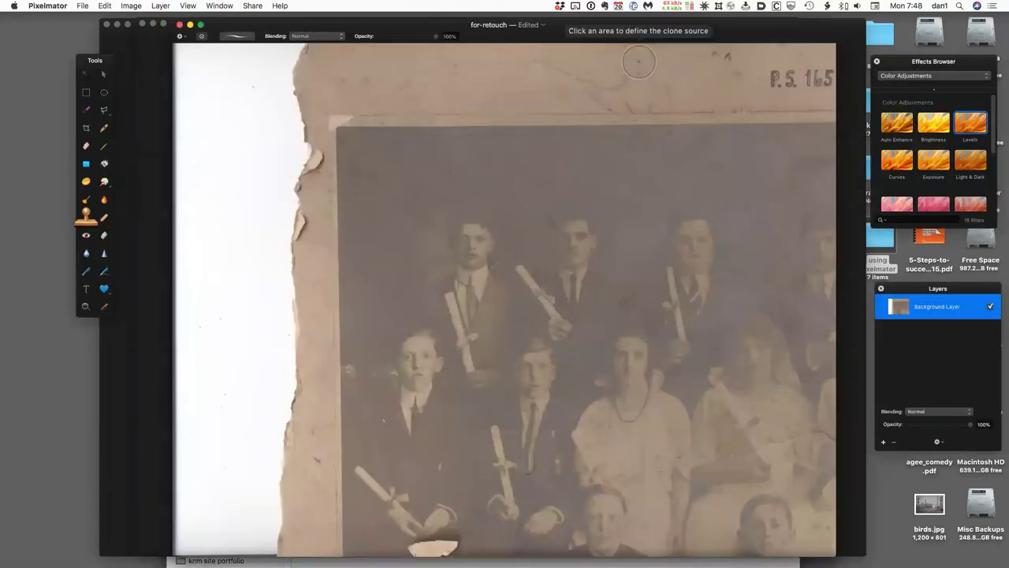
Arrange the original and retouched photo windows side by side and compare the two versions
mouse_move(602, 31)
mouse_down()
mouse_move(842, 46)
mouse_move(812, 43)
mouse_up()
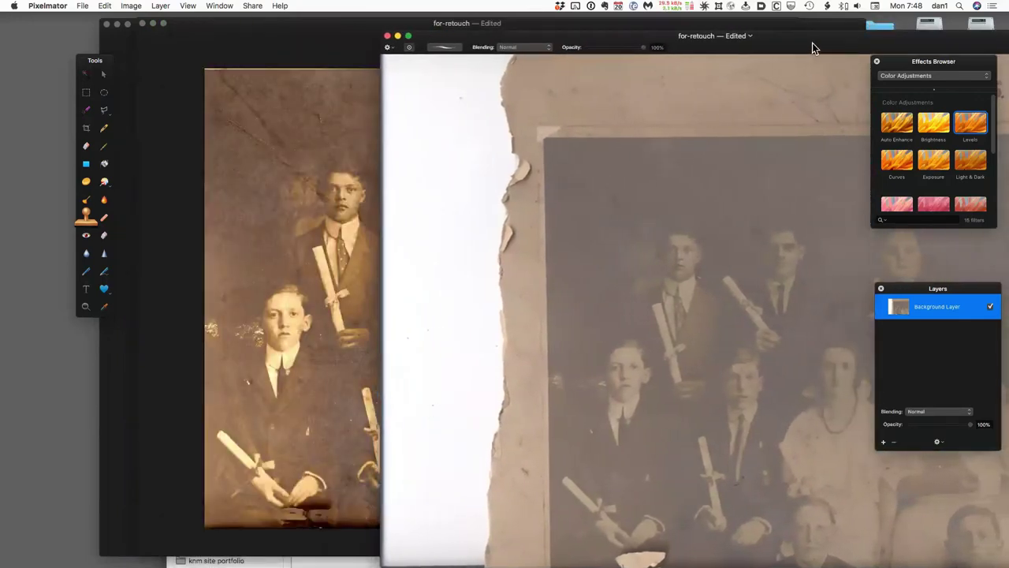
drag(224, 26, 103, 26)
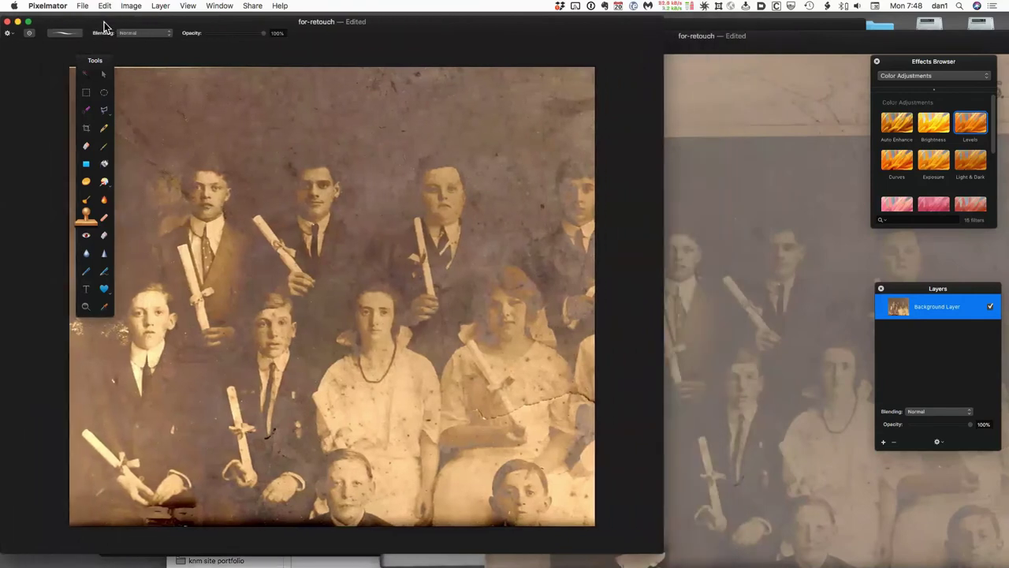
click(726, 185)
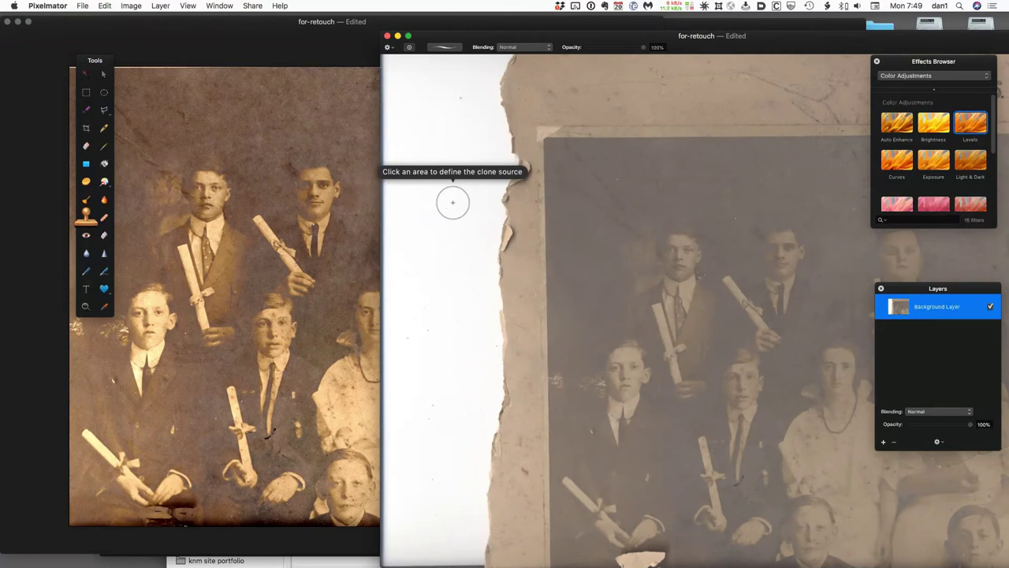
Try the Sepia Tone effect at a slightly reduced intensity on the retouched photo and cancel it
click(293, 163)
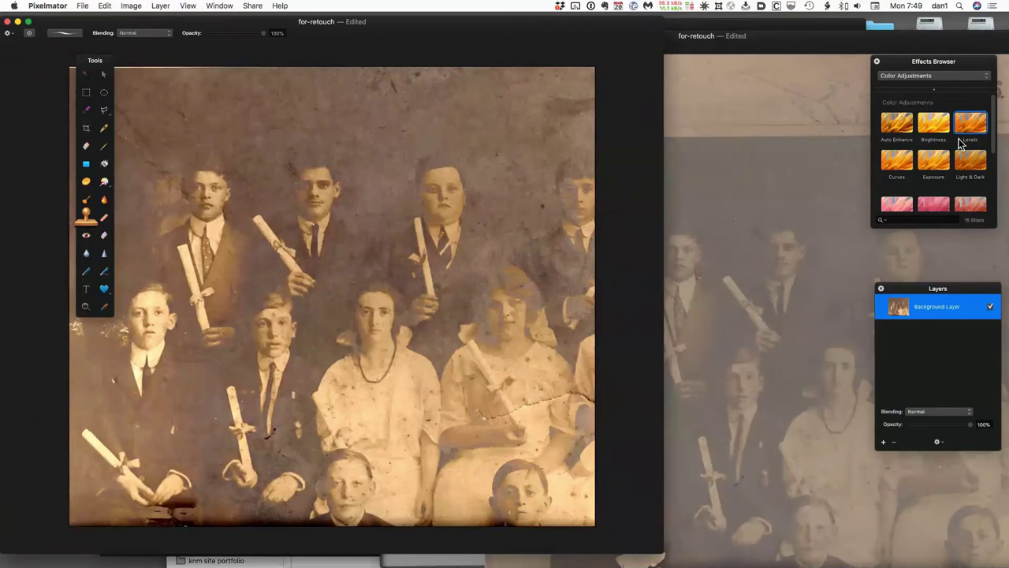
scroll(968, 144, down, 1)
scroll(969, 144, down, 2)
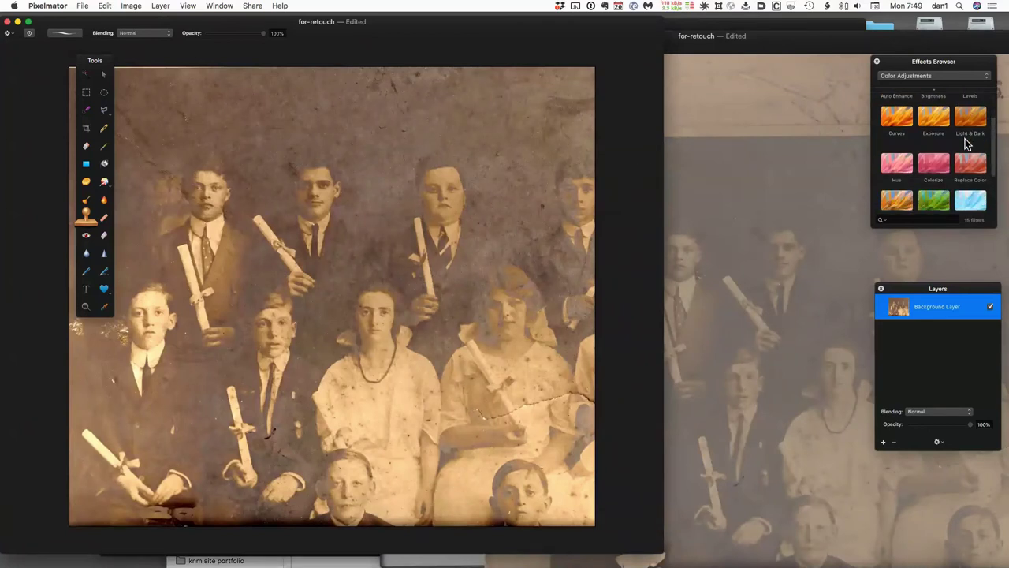
scroll(968, 145, down, 1)
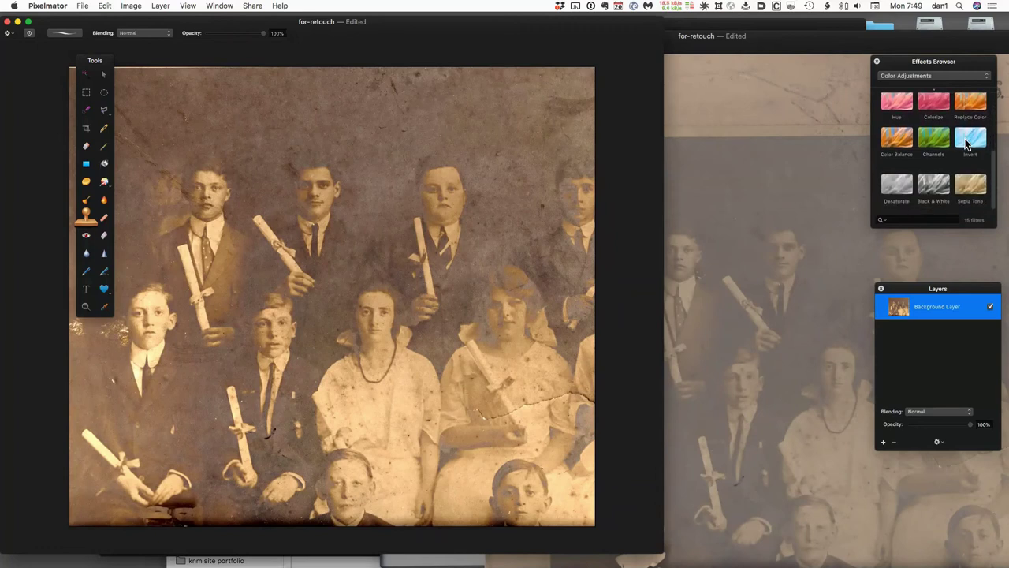
double_click(974, 184)
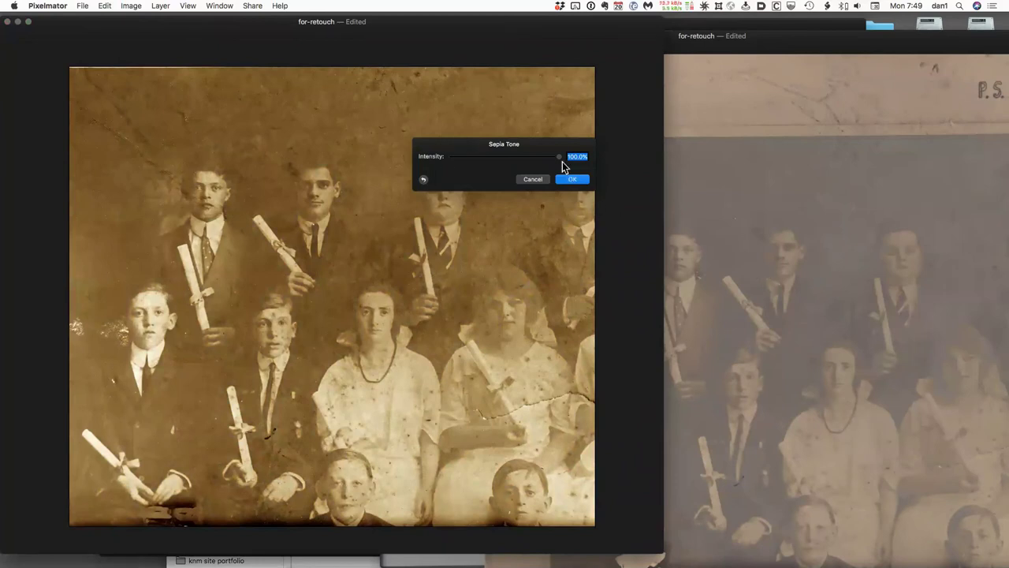
mouse_move(550, 158)
mouse_down()
mouse_move(494, 168)
mouse_move(546, 163)
mouse_up()
click(542, 179)
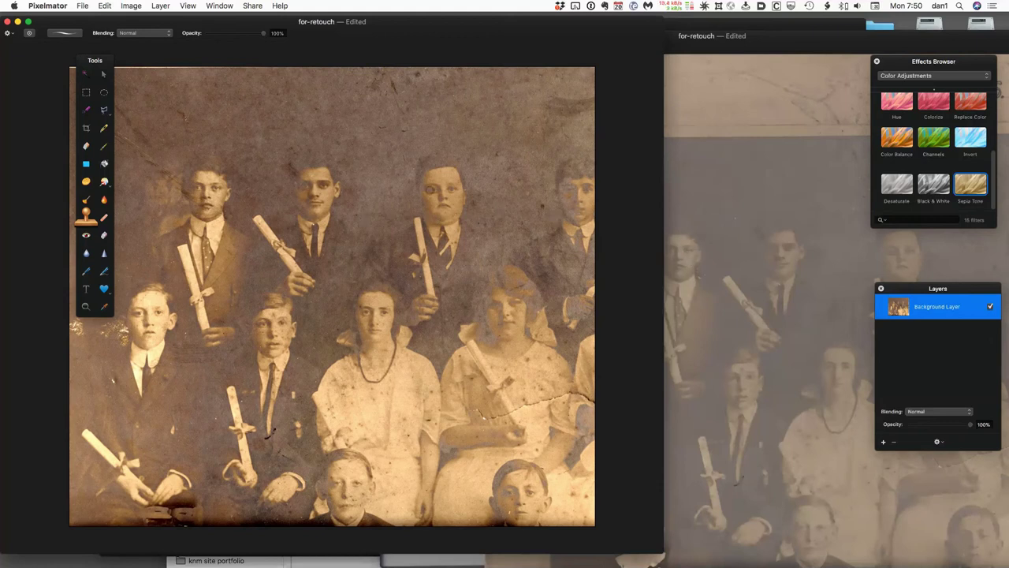
Bring the unretouched original photo forward and close its window
click(717, 137)
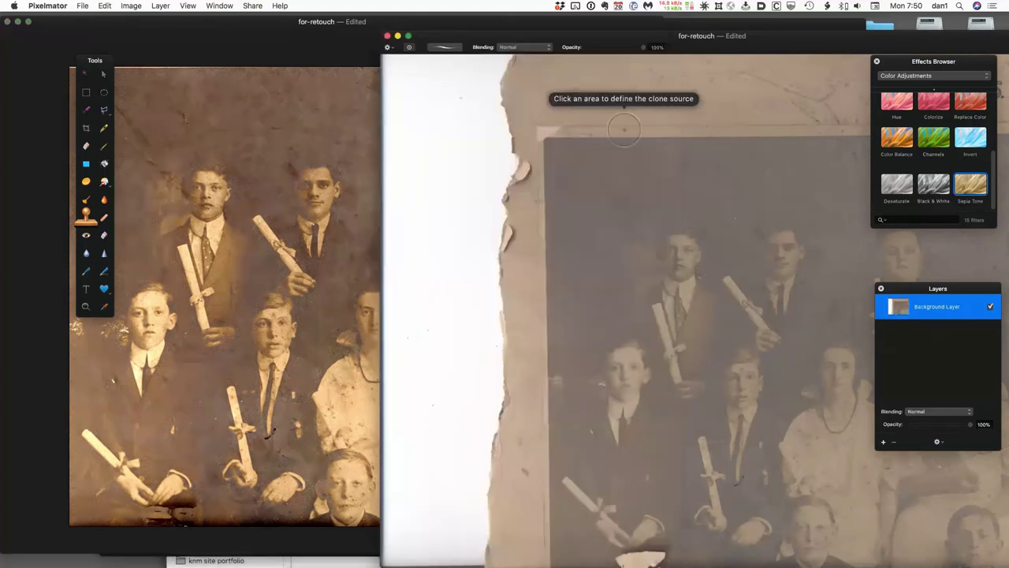
click(387, 37)
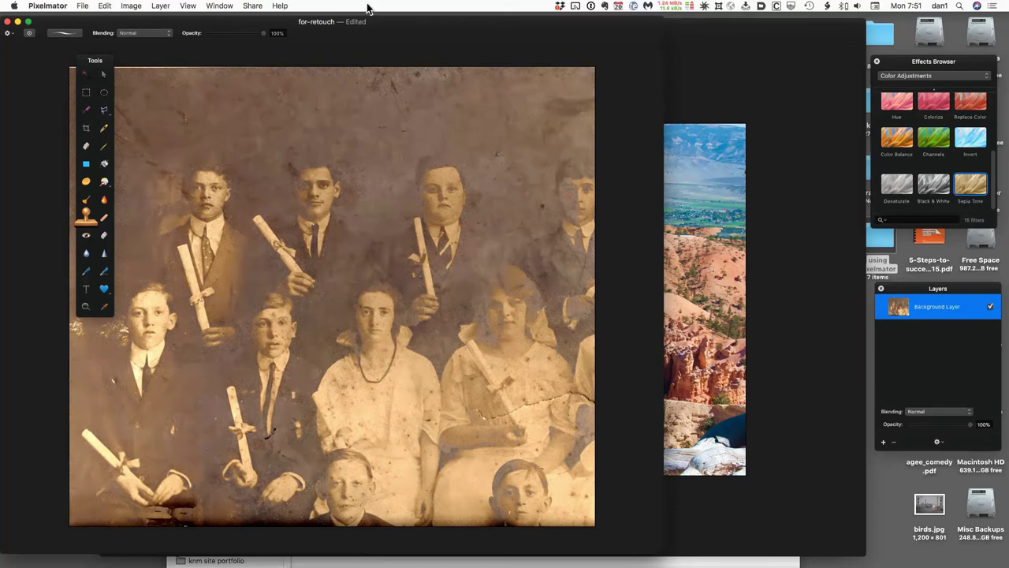
Share the retouched photo to a new Mail message, discard the draft and return to Pixelmator
click(253, 6)
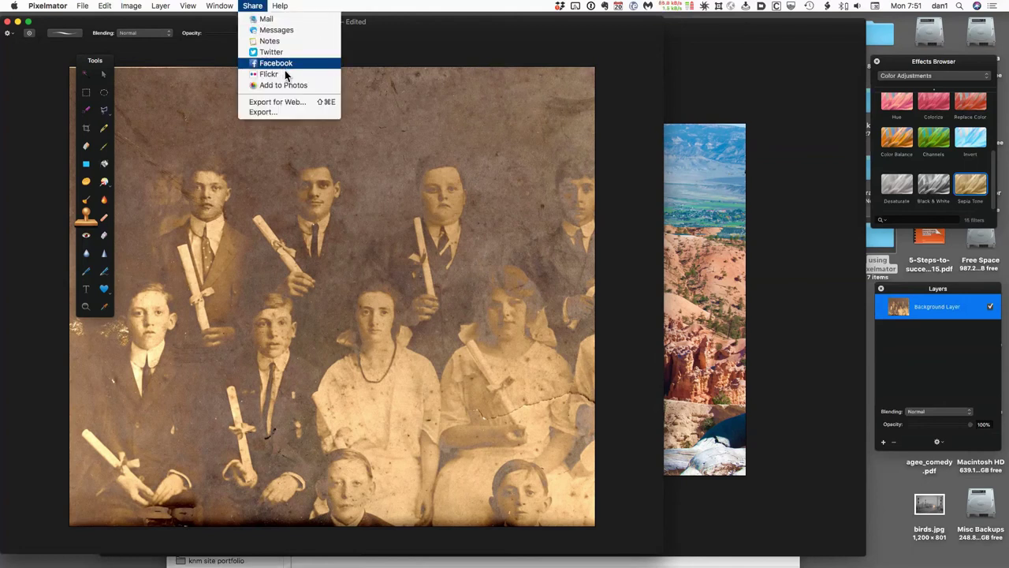
click(262, 21)
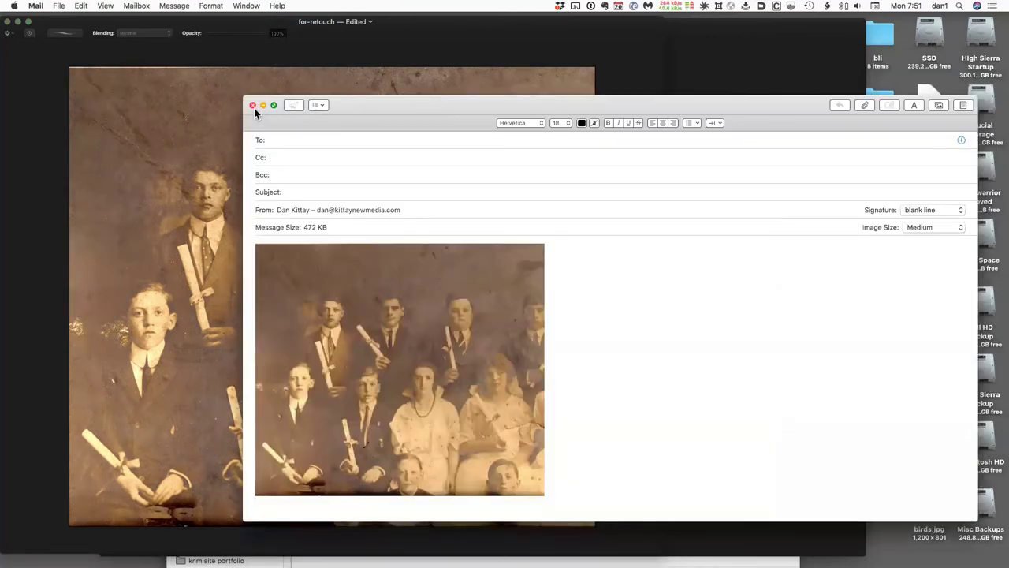
click(252, 105)
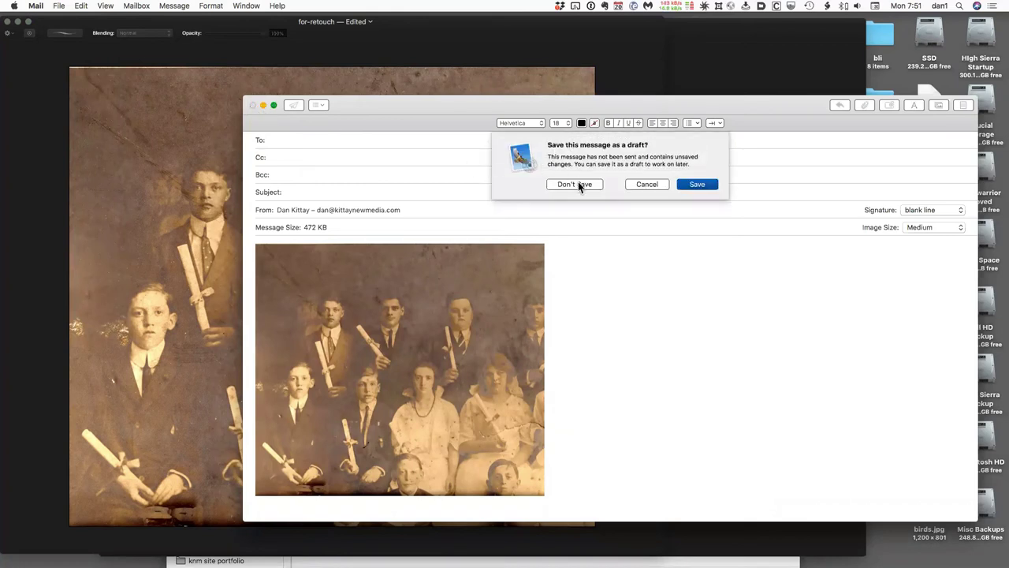
click(578, 183)
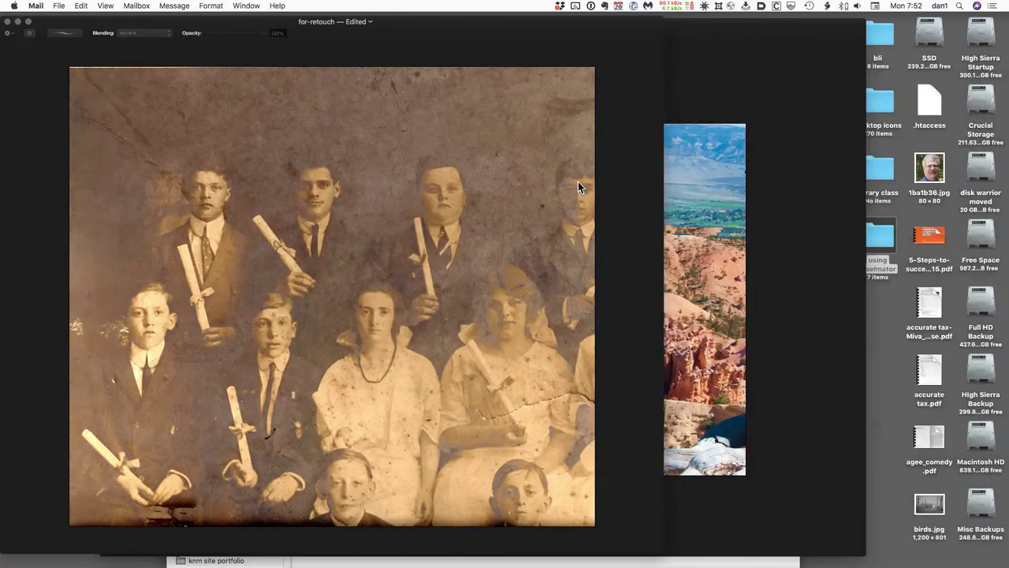
click(578, 187)
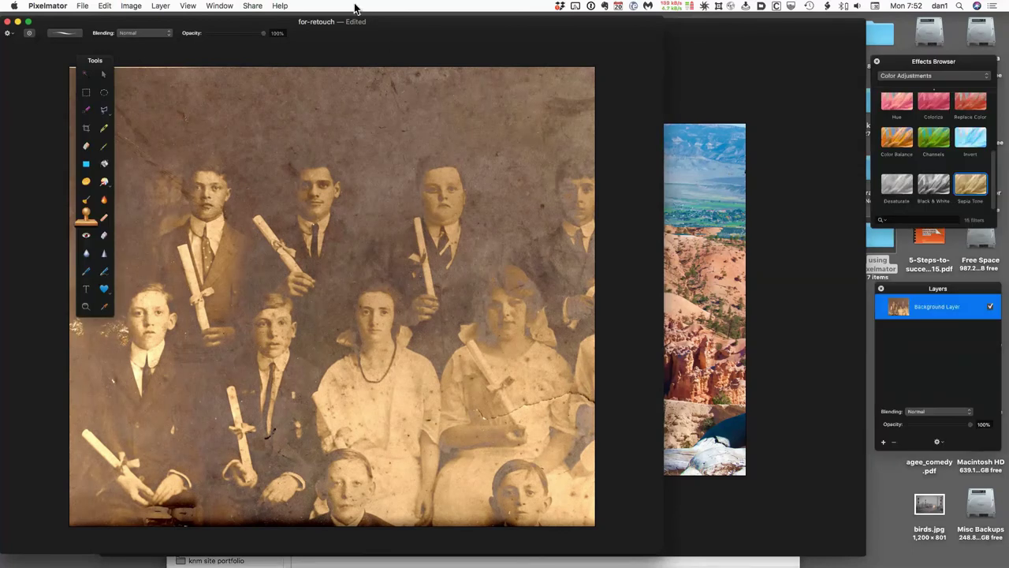
Start a JPEG export of the retouched photo, raise the quality towards best and cancel the export
click(252, 6)
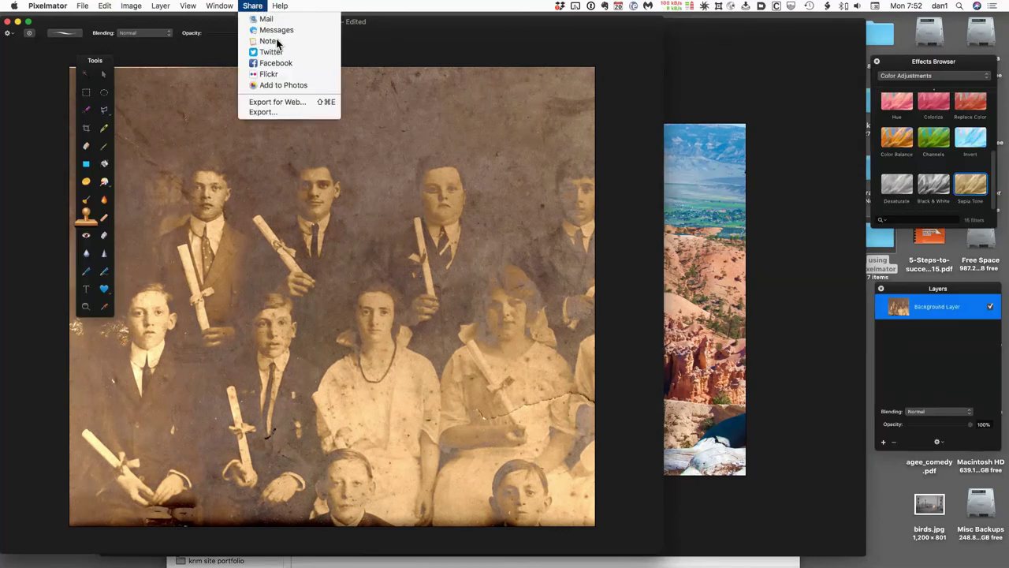
click(282, 111)
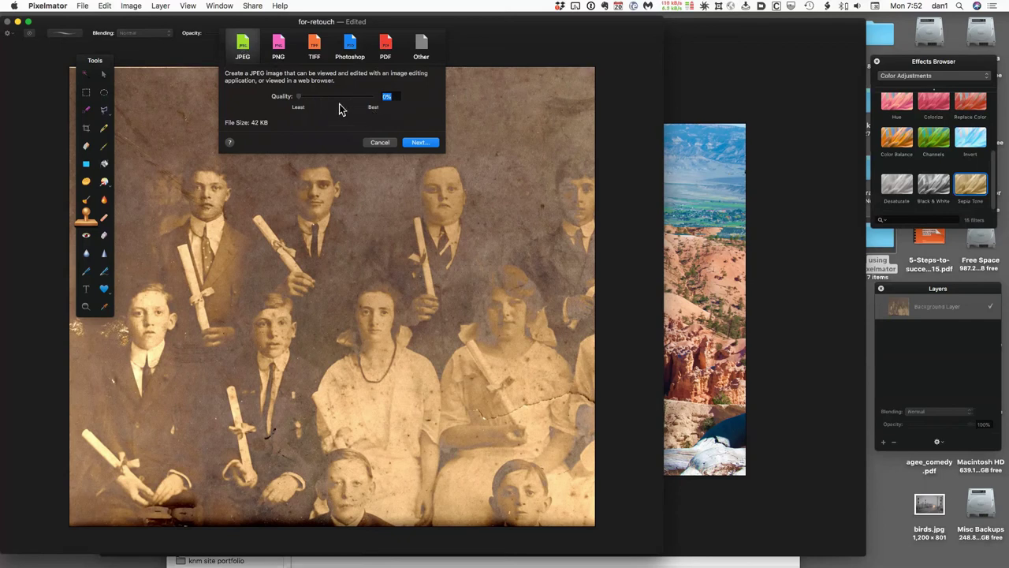
drag(298, 96, 376, 102)
click(373, 145)
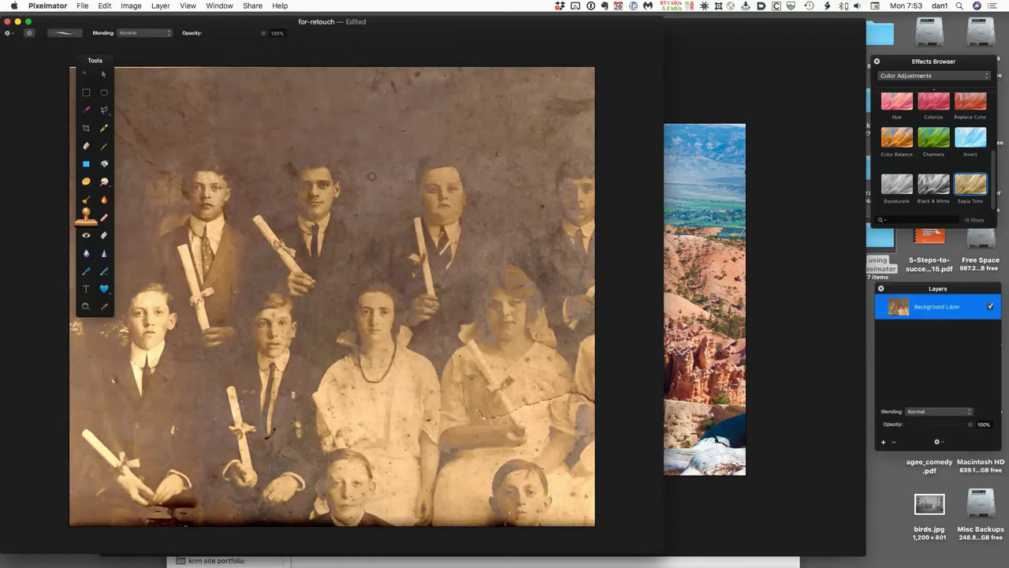
Cycle through the open documents to bring the bella tree image to the front
key(super+grave)
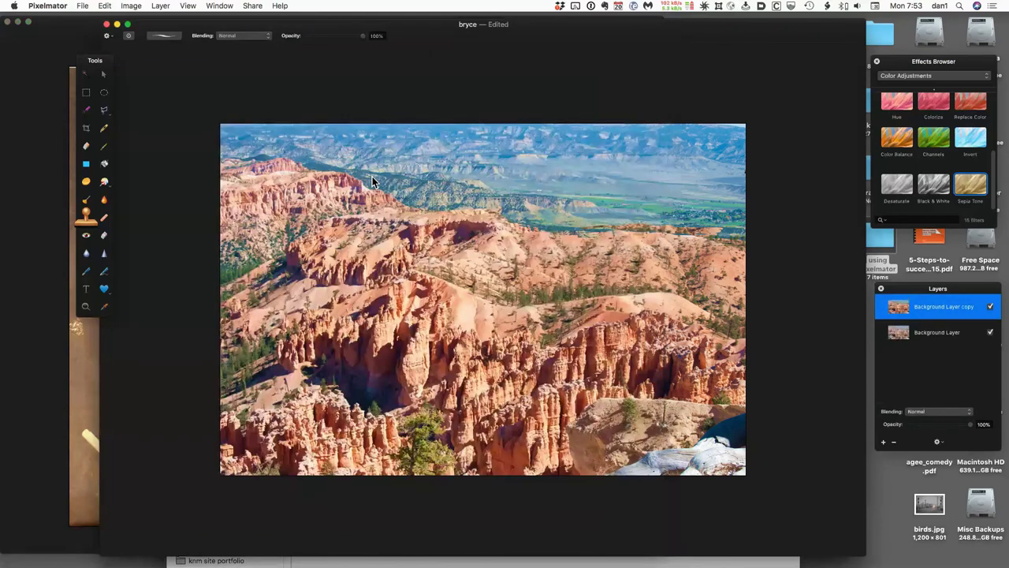
key(super+grave)
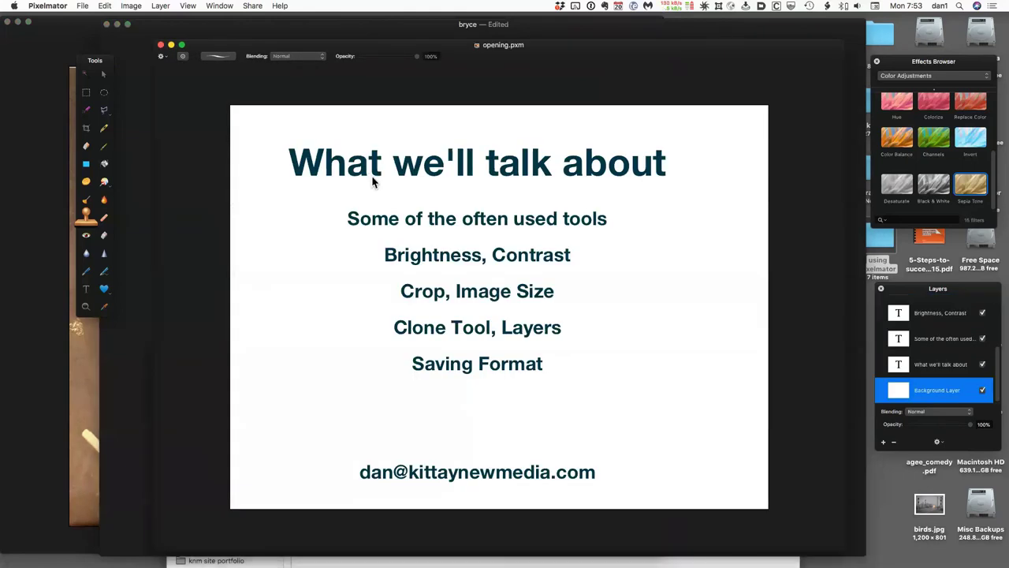
key(super+grave)
key(super+grave)
key(super+grave)
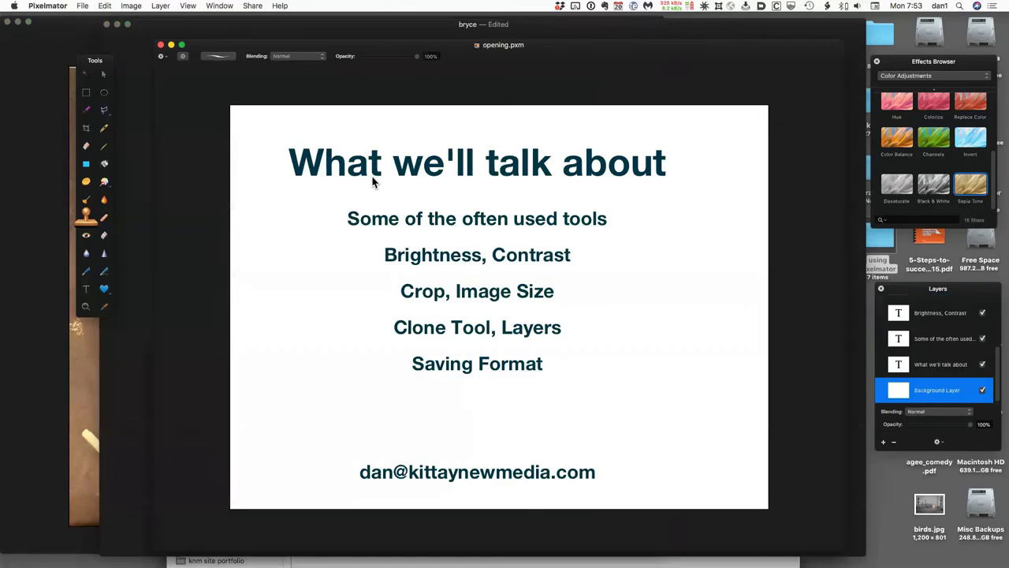
key(super+grave)
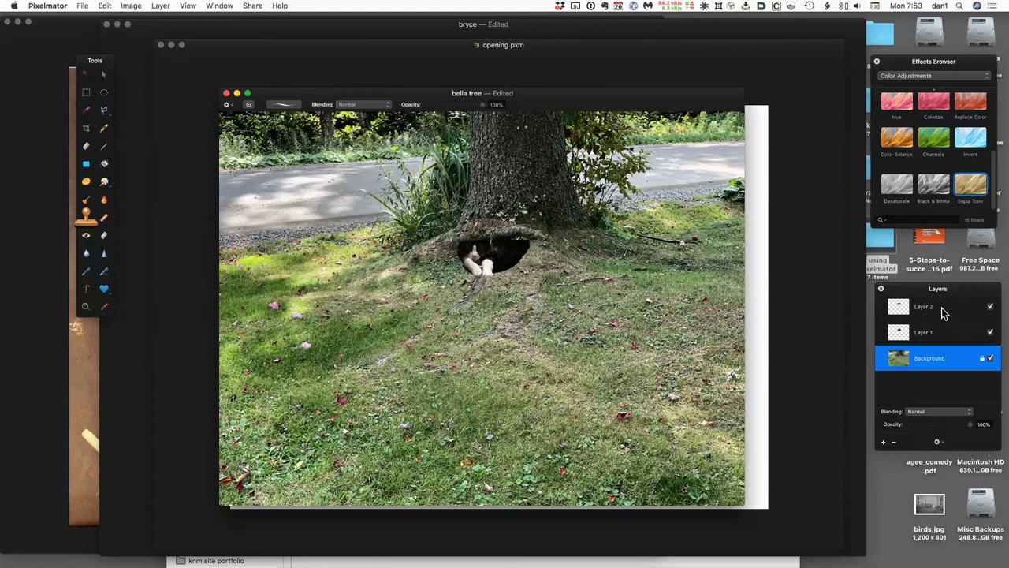
Hide Layer 2 and Layer 1 of the bella tree image and select Layer 1
click(991, 308)
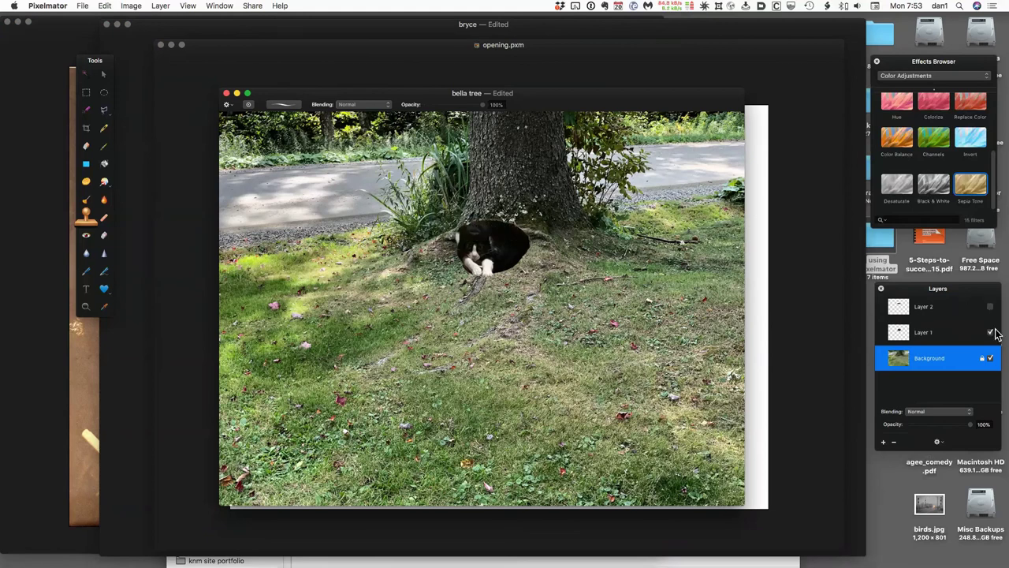
click(991, 333)
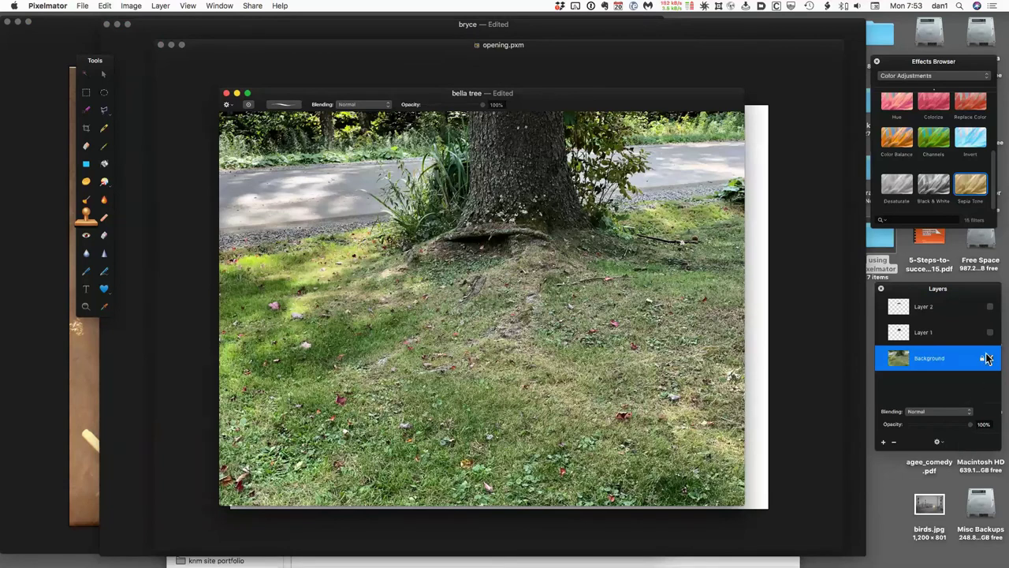
click(949, 338)
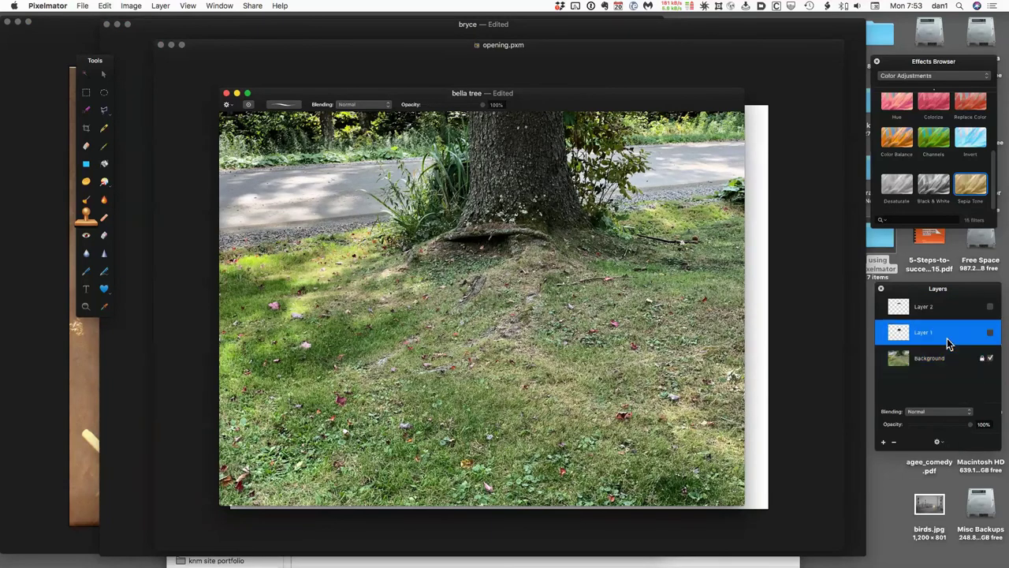
Make Layer 1 and Layer 2 of the bella tree image visible again
click(991, 334)
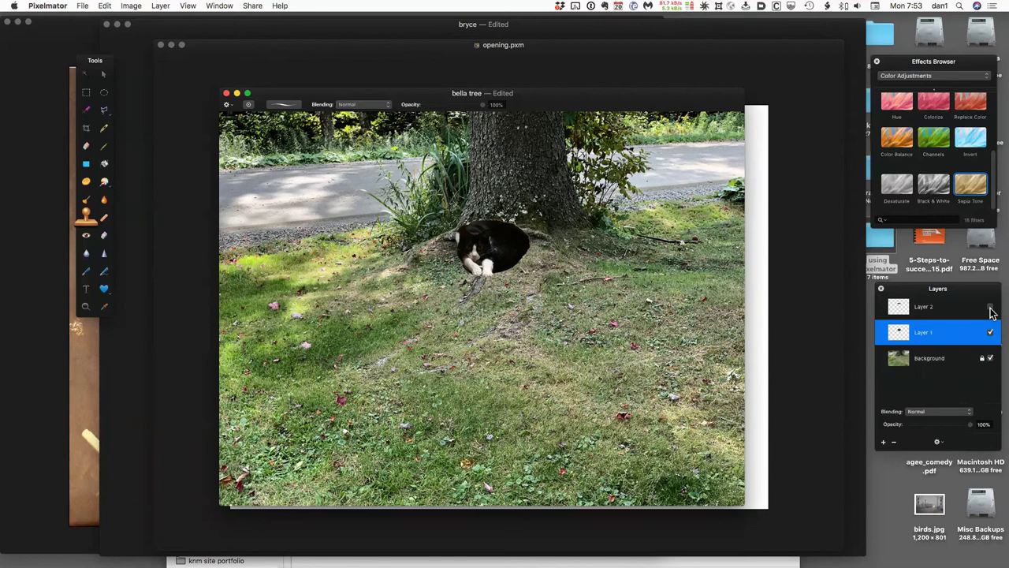
click(990, 306)
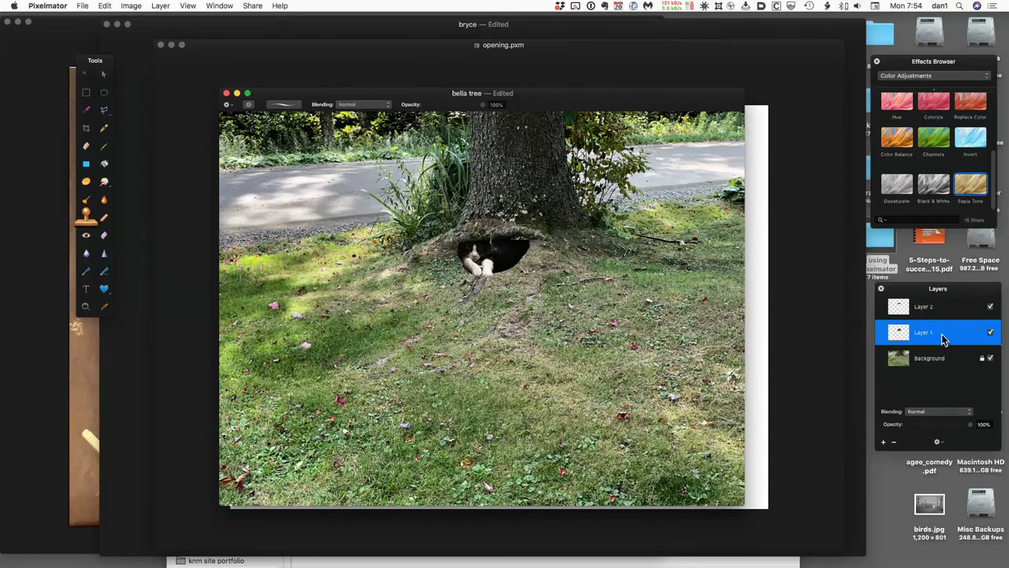
Duplicate Layer 1 and move the copied cat onto the grass to the right of the tree base with the Move tool
mouse_move(944, 337)
mouse_down()
mouse_move(943, 305)
mouse_move(942, 338)
mouse_up()
right_click(924, 333)
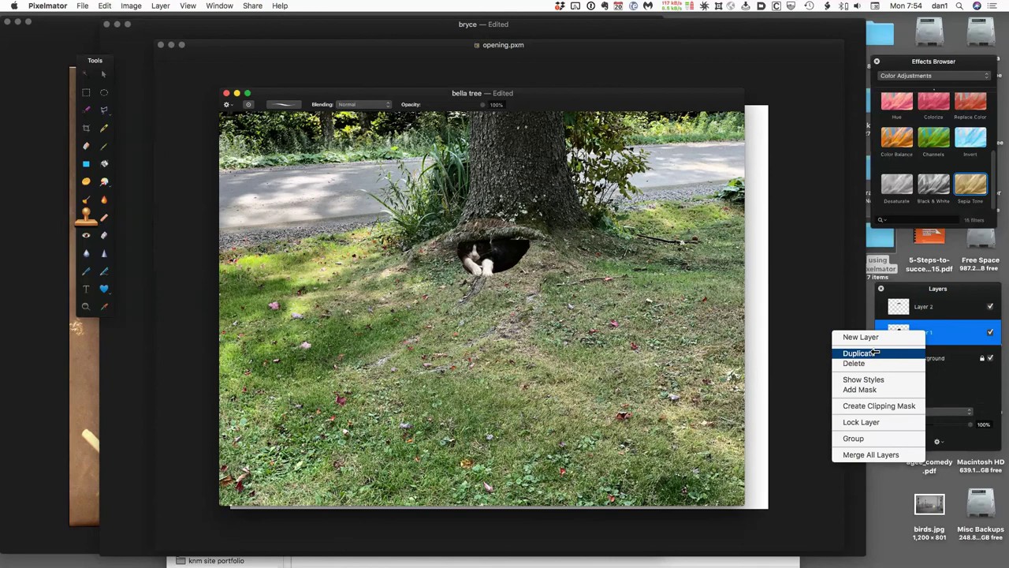
click(859, 353)
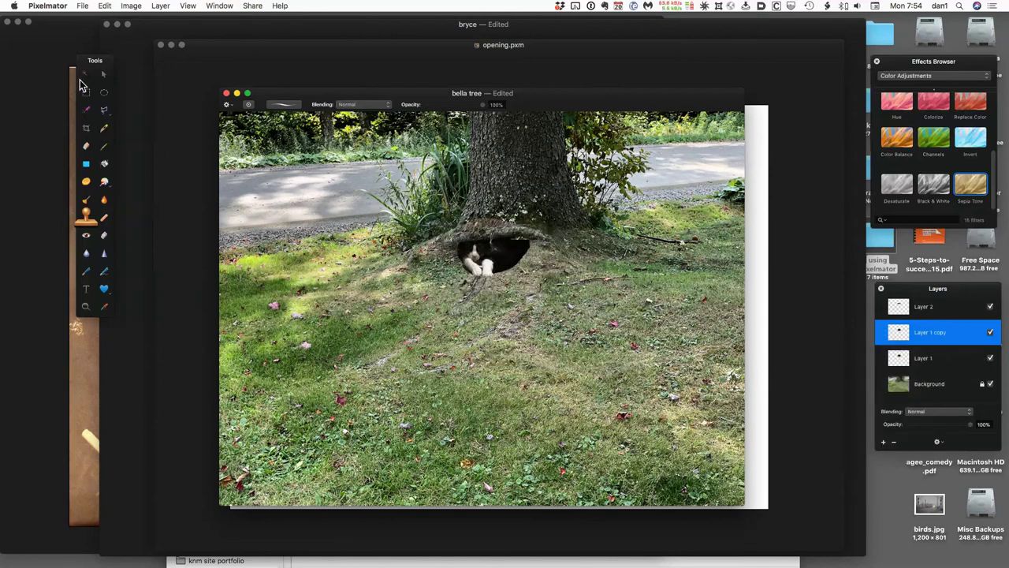
click(101, 74)
drag(496, 255, 599, 296)
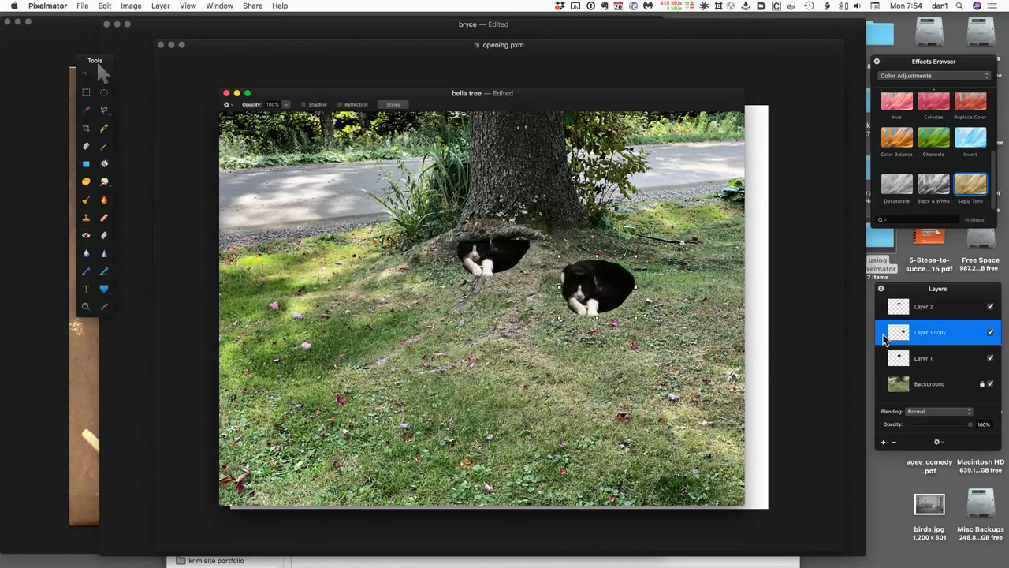
Duplicate the right-hand cat's layer and move the new cat onto the grass to the left of the tree base
right_click(938, 335)
click(907, 354)
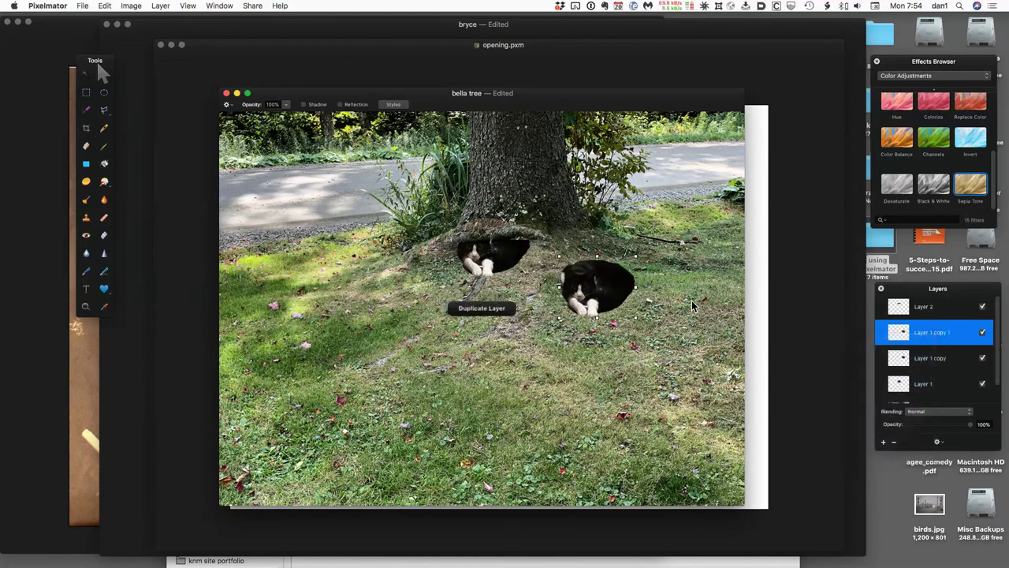
drag(603, 277, 384, 277)
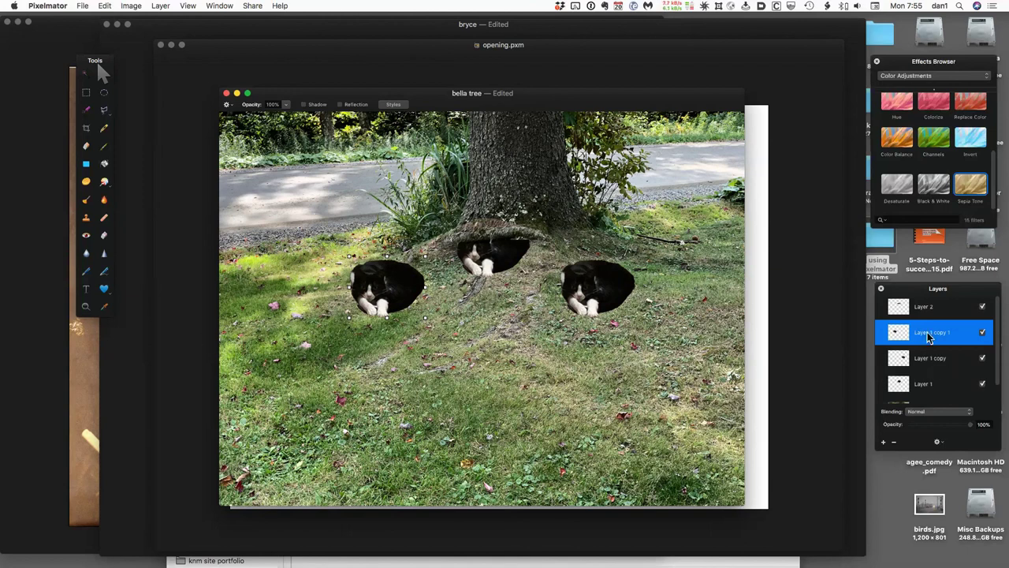
Select the Background and cat layers one after another, and rename the left-hand cat's layer as "Cat on left"
click(555, 424)
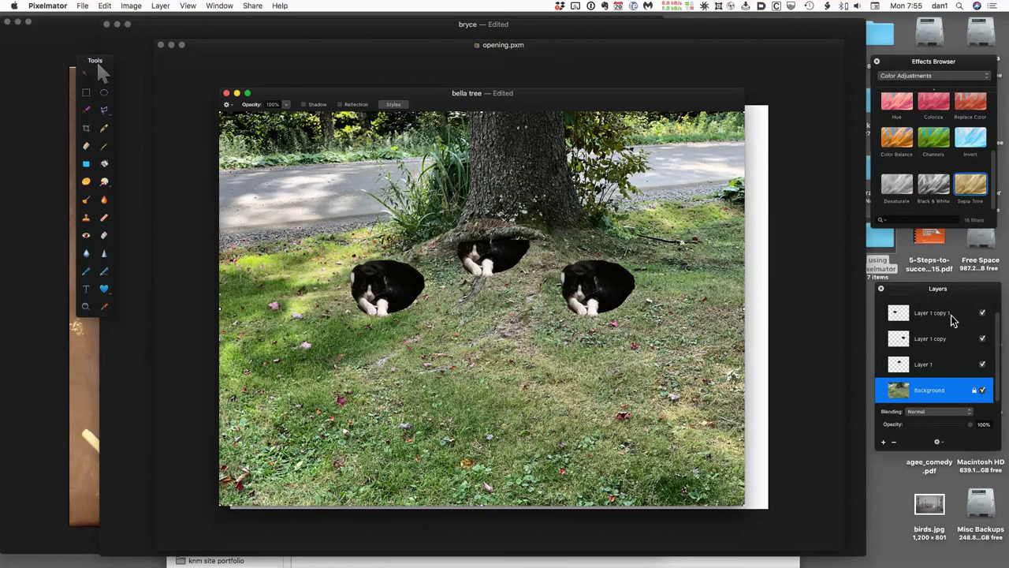
click(947, 363)
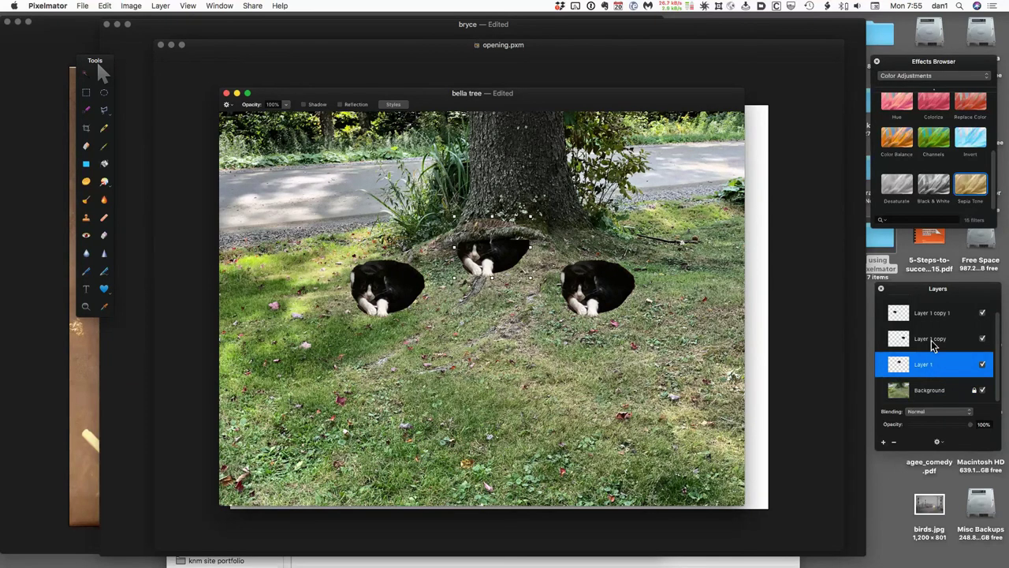
click(934, 340)
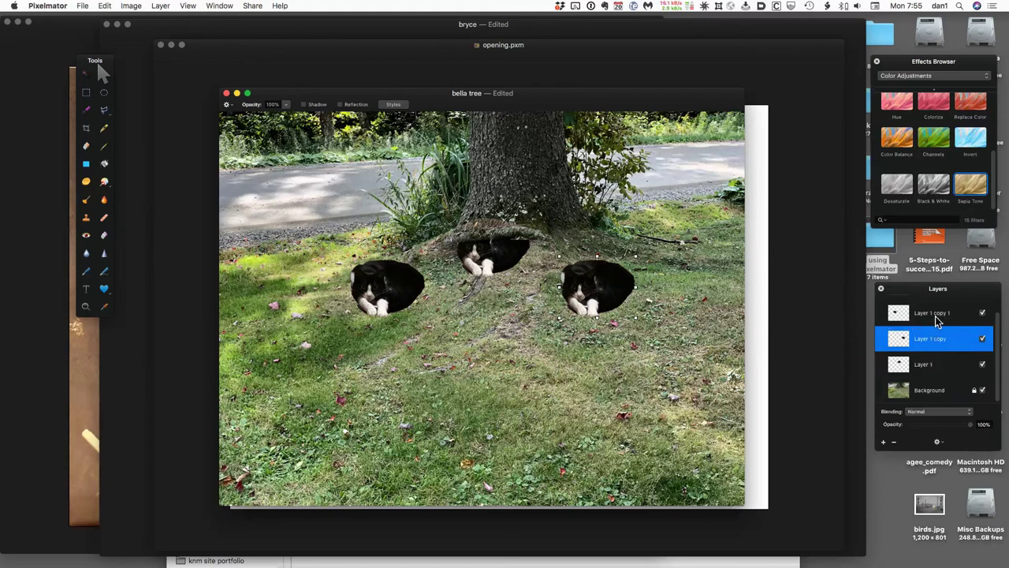
click(938, 317)
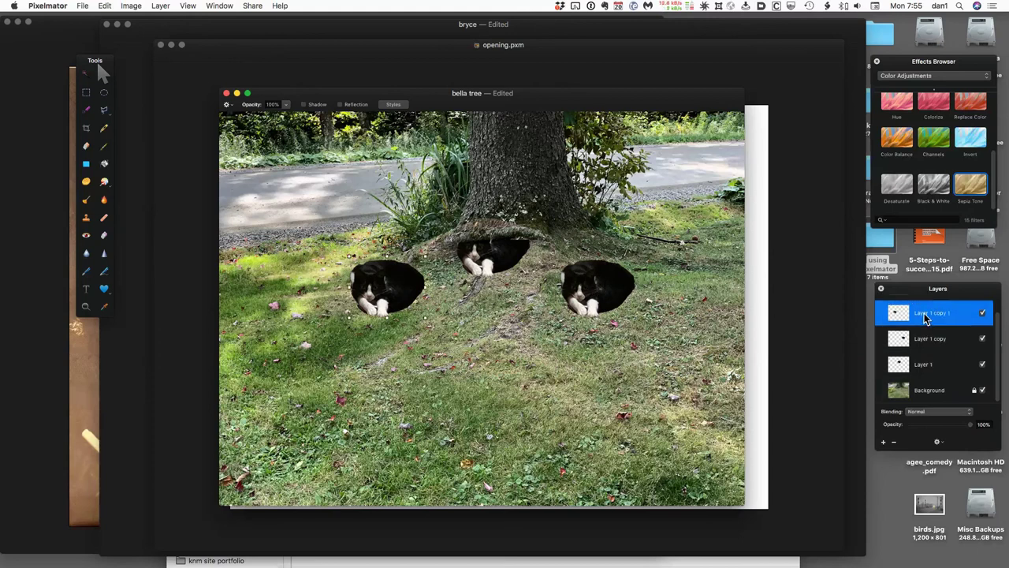
double_click(926, 316)
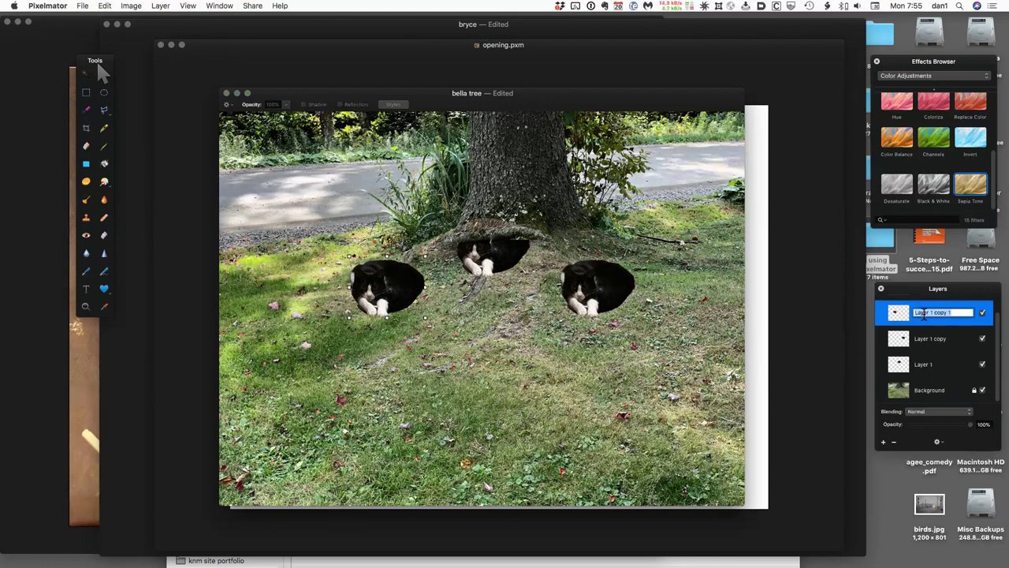
text(Cat o)
text(n left)
key(Return)
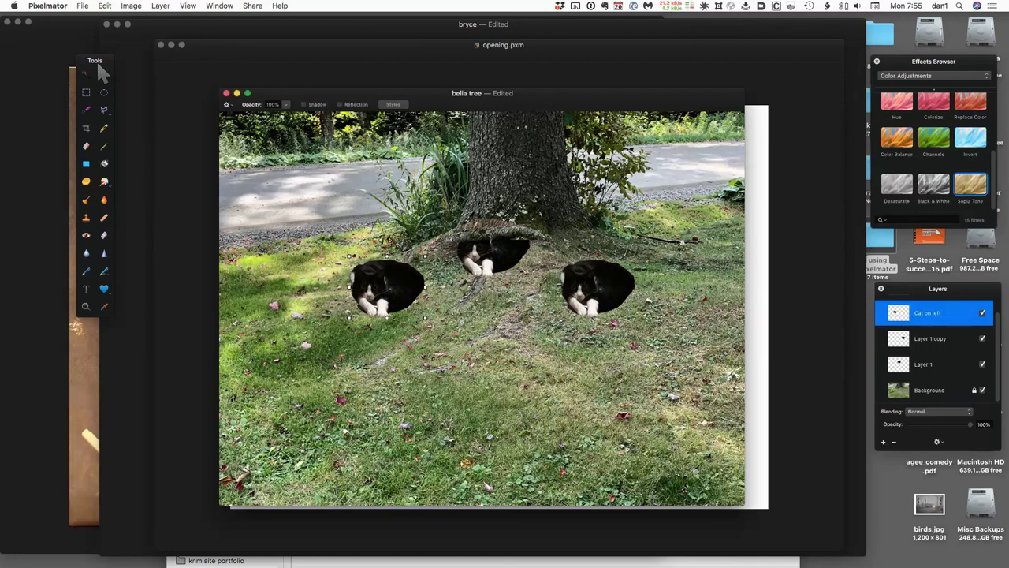
Rename the right-hand cat's layer as "cat on right"
click(940, 340)
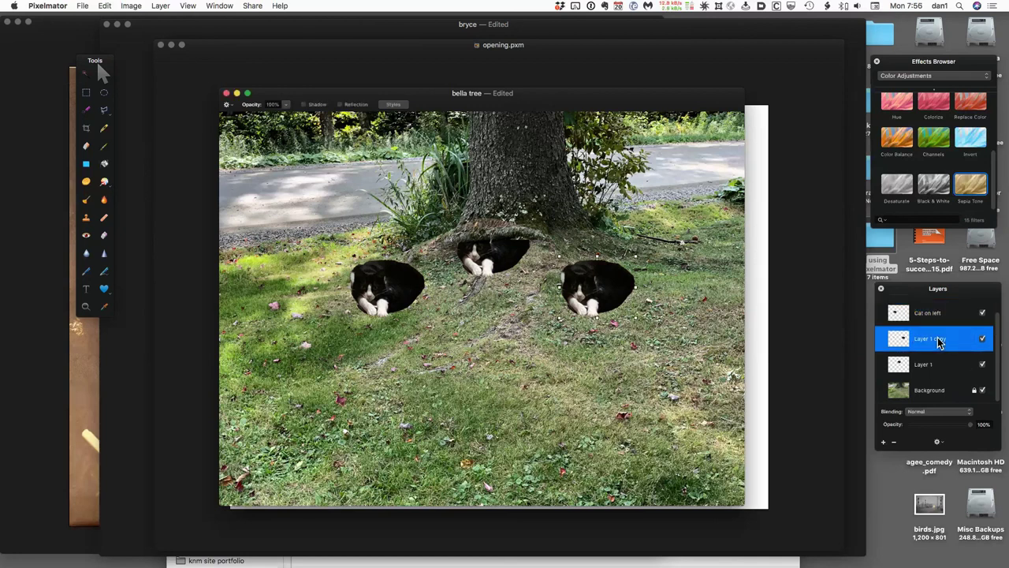
double_click(939, 340)
text(ca)
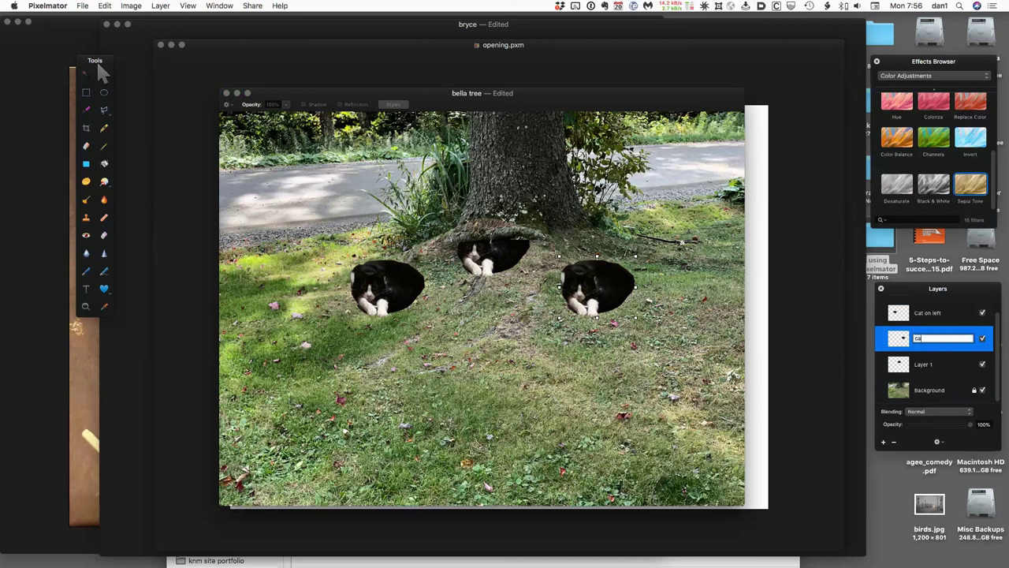
text(t on right)
key(Return)
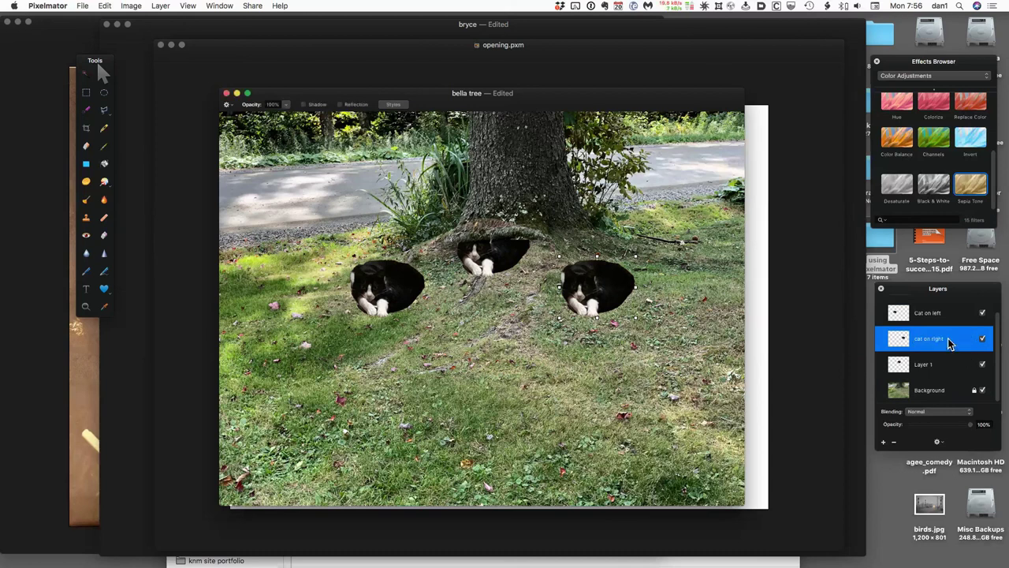
Move the "cat on right" layer beneath the Background, and bring it back up between Layer 1 and the Background
drag(950, 341, 909, 404)
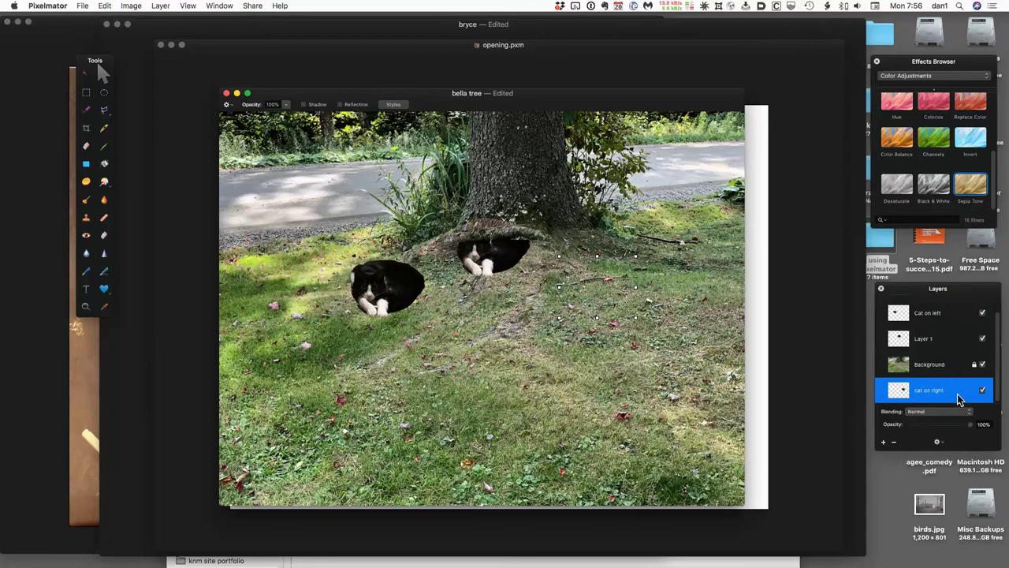
drag(960, 394, 952, 361)
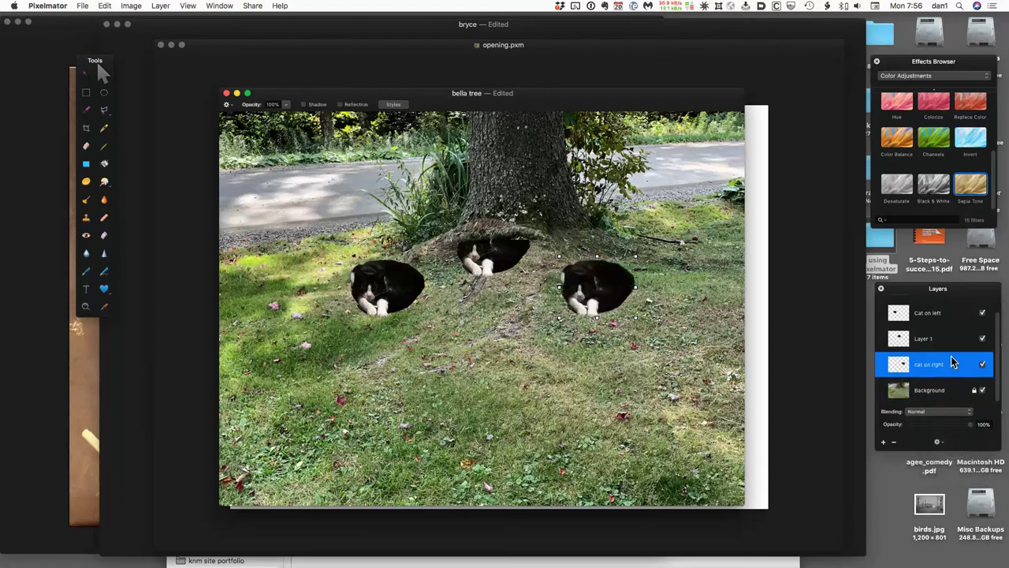
Select the Background layer of the bella tree image and bring the opening.pxm document to the front
click(926, 393)
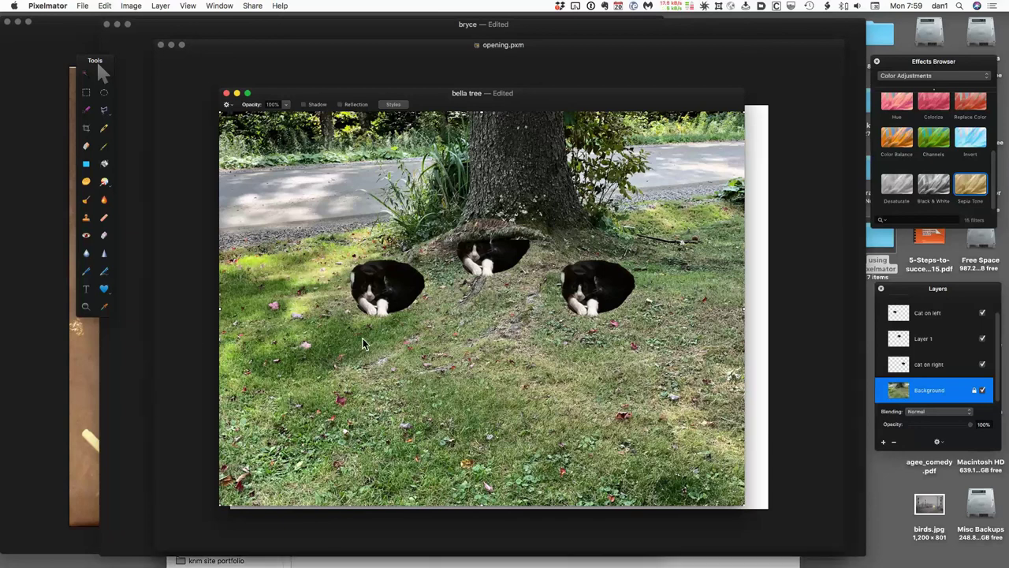
key(super+grave)
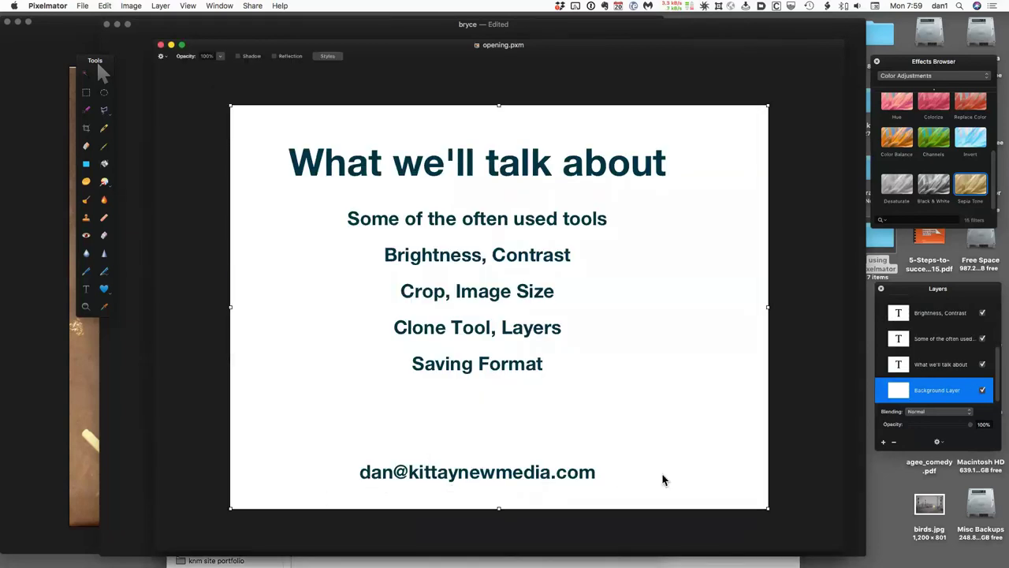